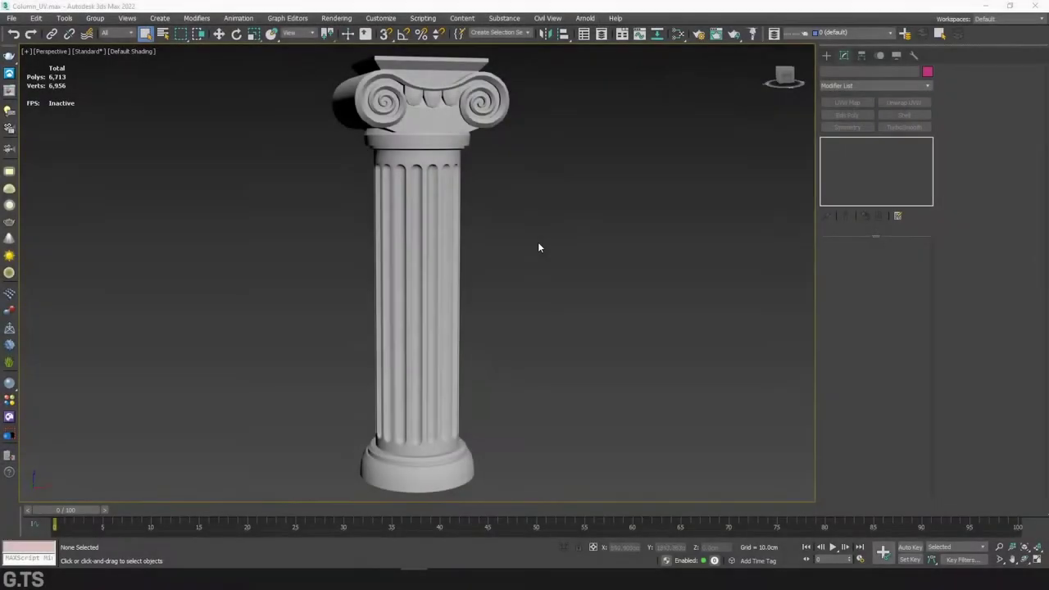
Switch the viewport to Edged Faces shading and select the column
middle_click_drag(537, 230, 196, 141, "alt")
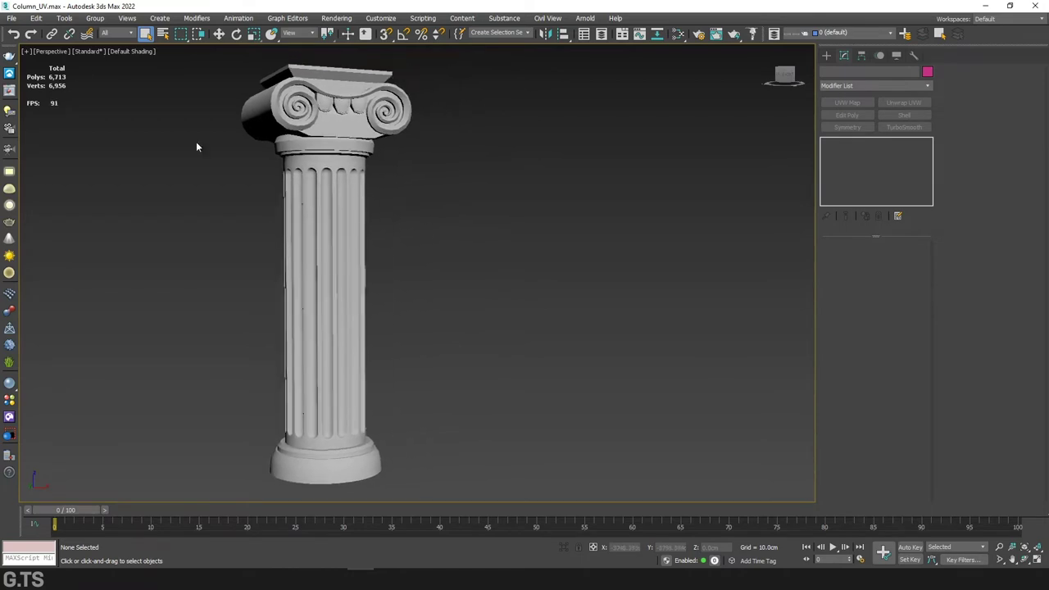
left_click(123, 51)
left_click(159, 179)
left_click(328, 197)
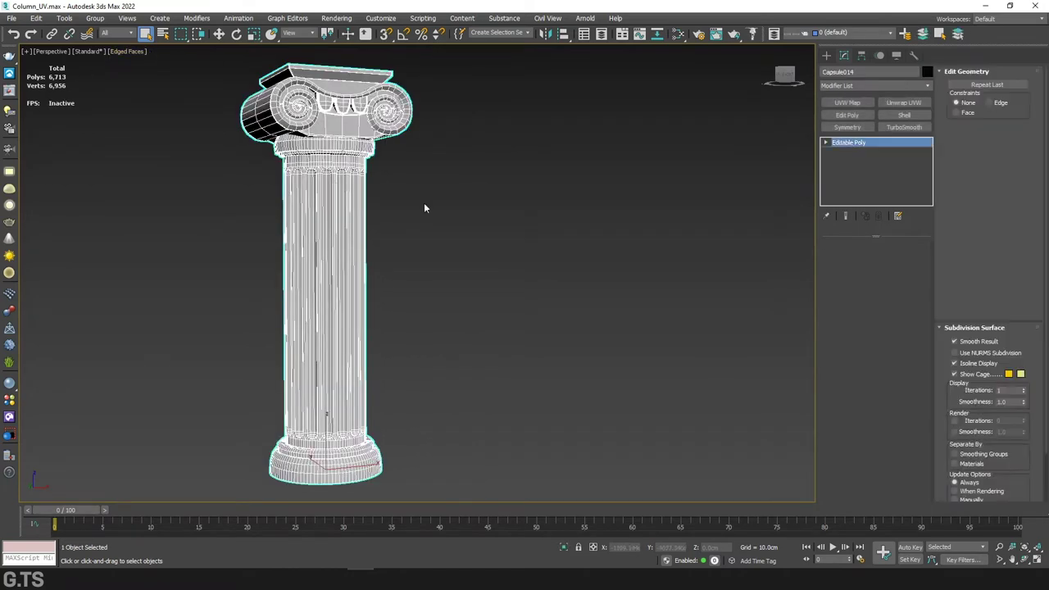
Enable NURMS subdivision and convert the column to Editable Poly
left_click(975, 353)
right_click(341, 154)
mouse_move(400, 265)
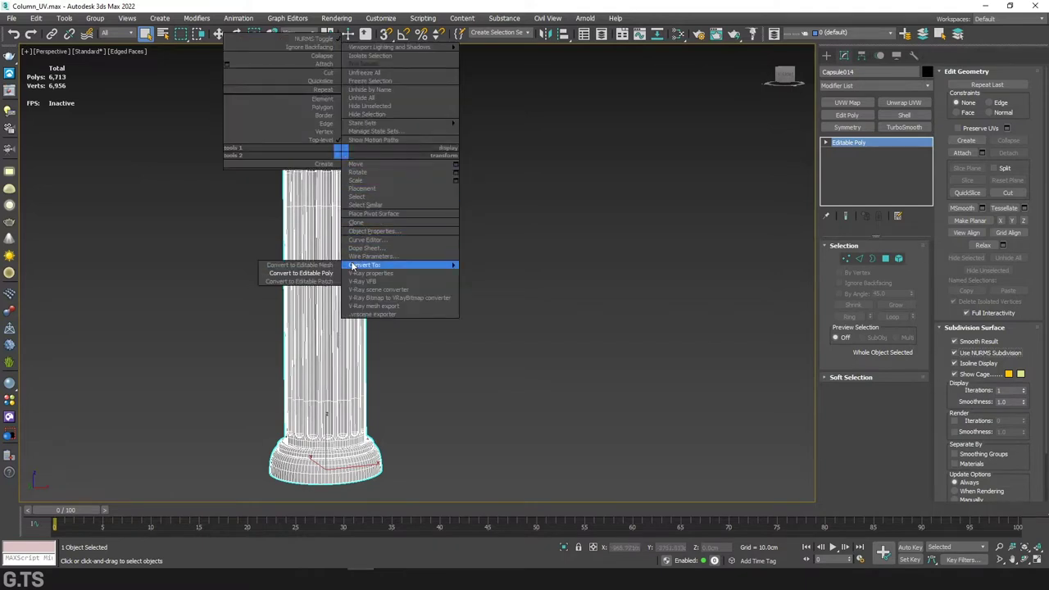
left_click(300, 273)
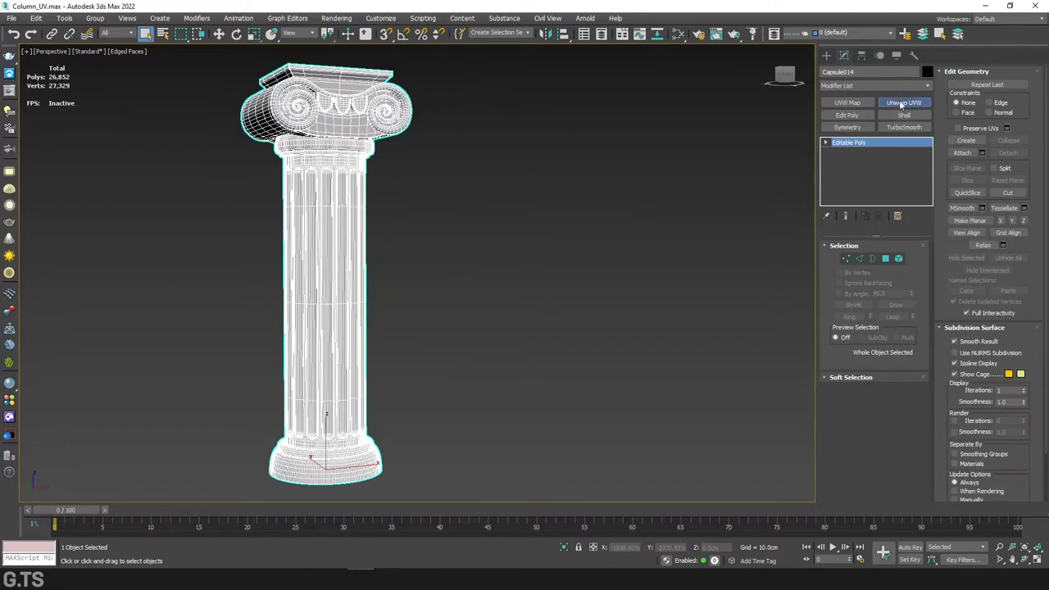
Add an Unwrap UVW modifier and inspect the column's UV layout in the UV editor
left_click(903, 102)
left_click(668, 186)
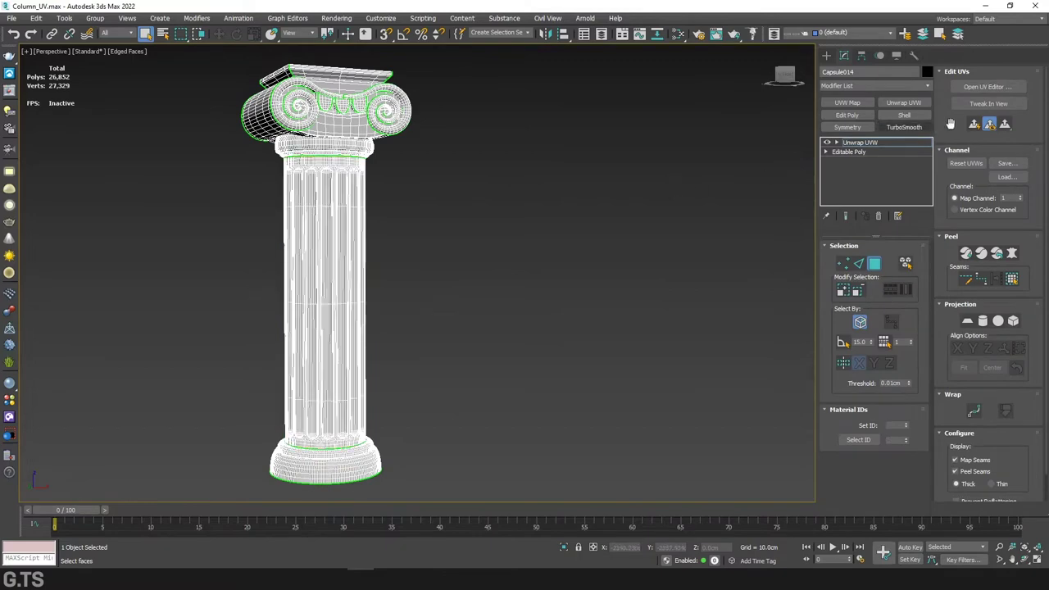
left_click(988, 87)
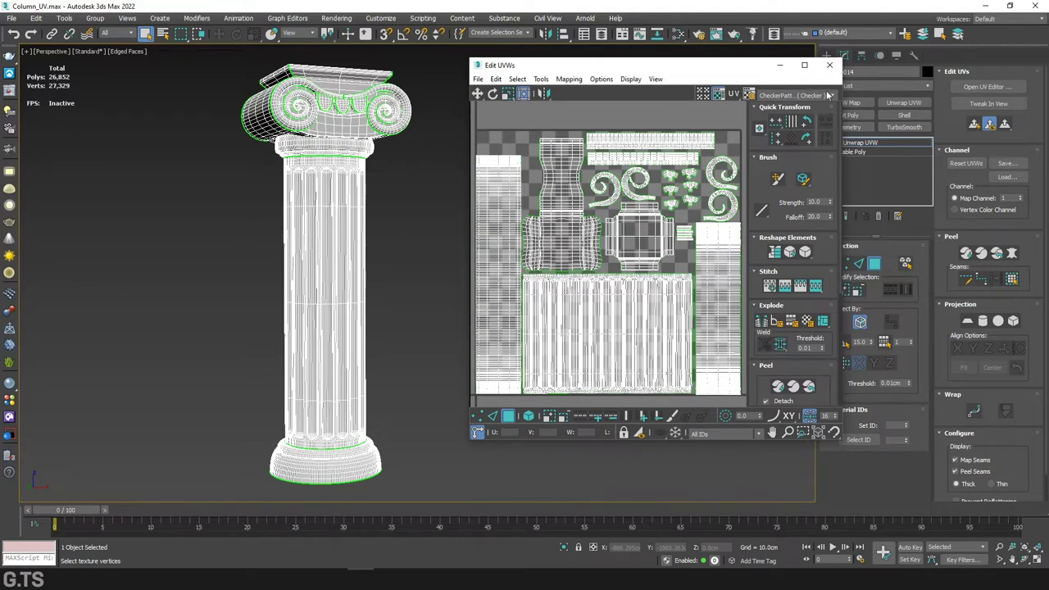
left_click(829, 65)
Collapse the unwrap back to Editable Poly and save the scene
right_click(359, 150)
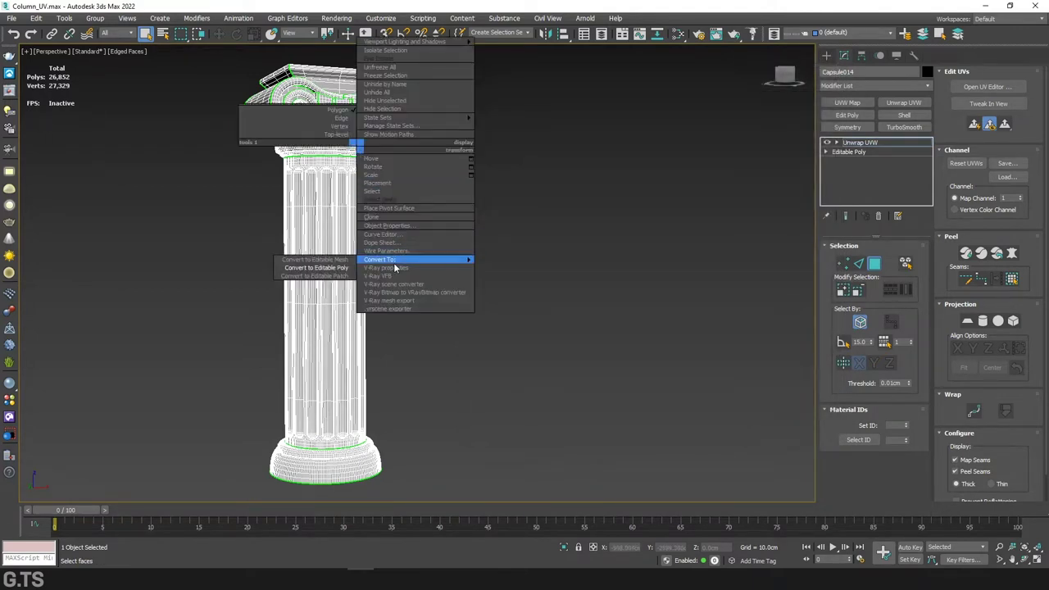
left_click(315, 263)
left_click(11, 18)
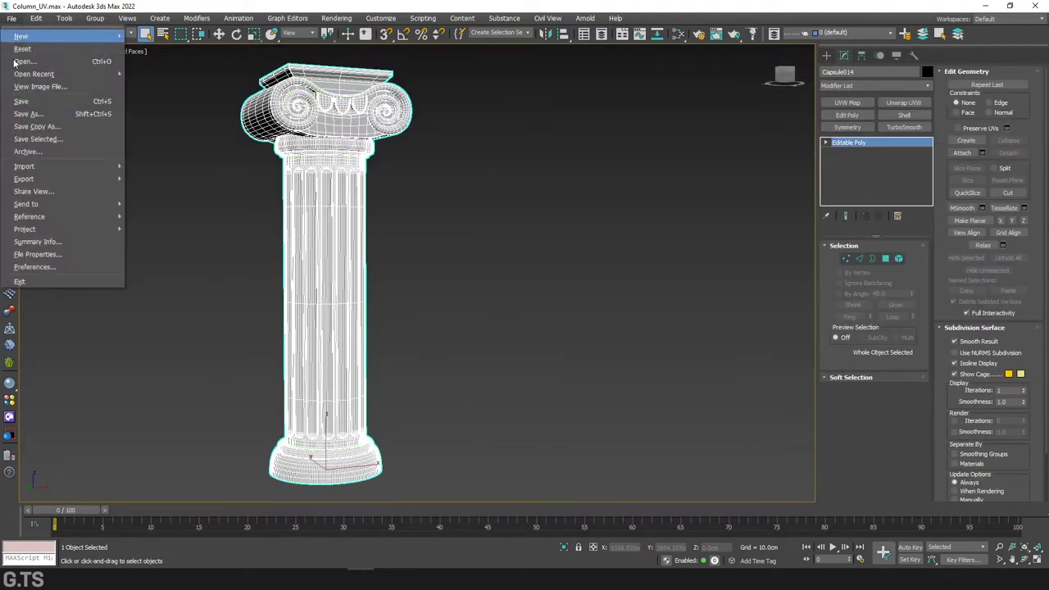
left_click(43, 98)
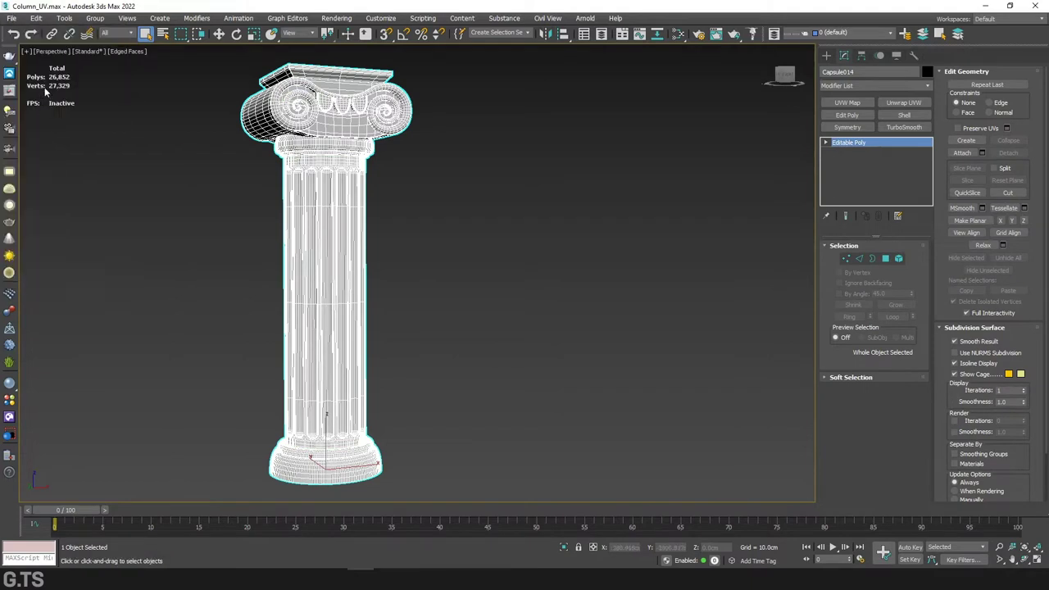
Start Export Selected and browse to D:\me\3Ds Max Tutorial\column
left_click(11, 18)
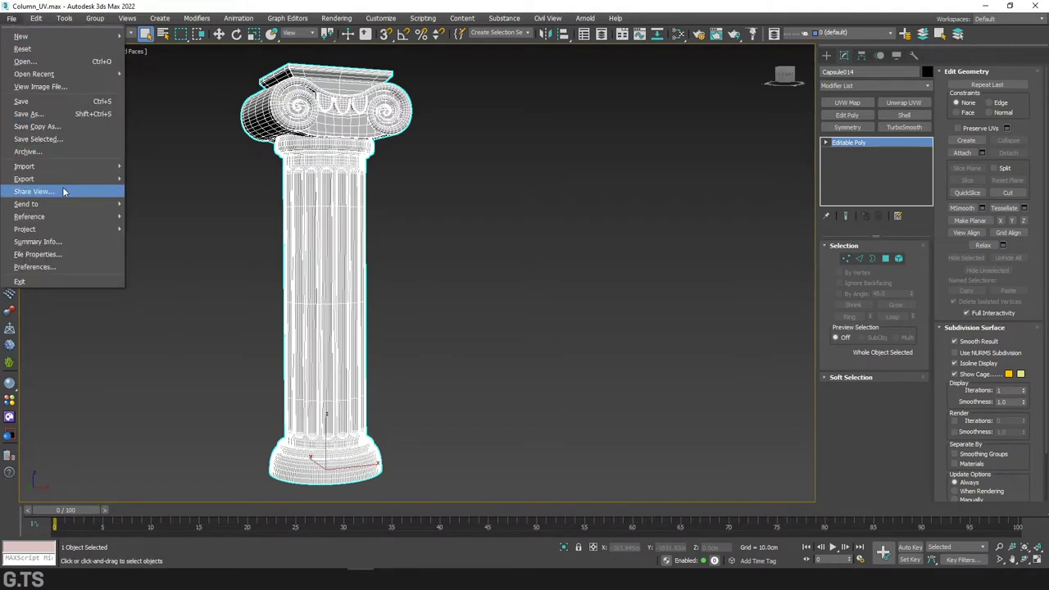
mouse_move(24, 179)
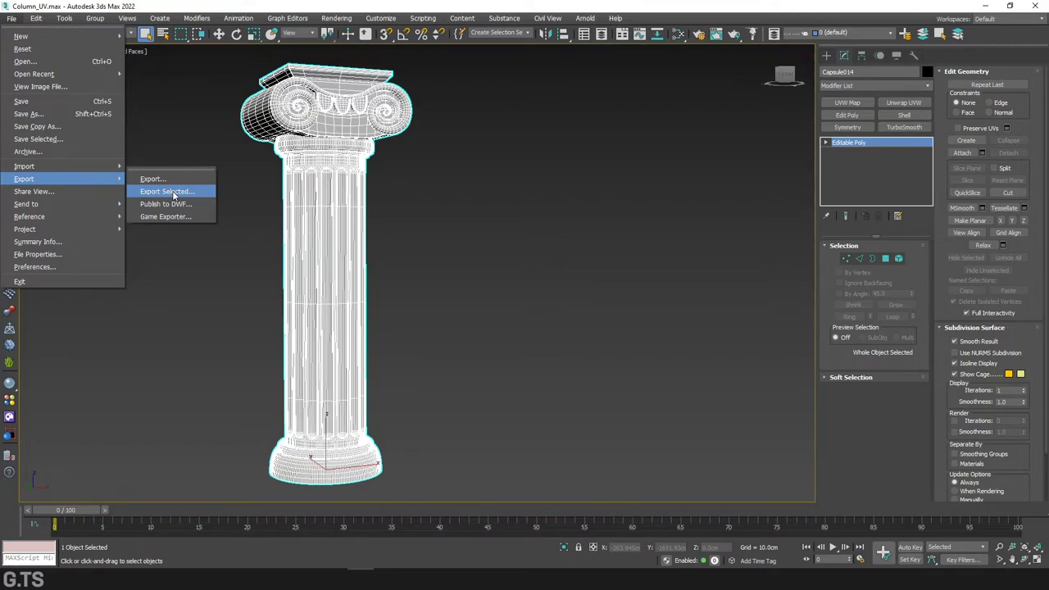
left_click(173, 193)
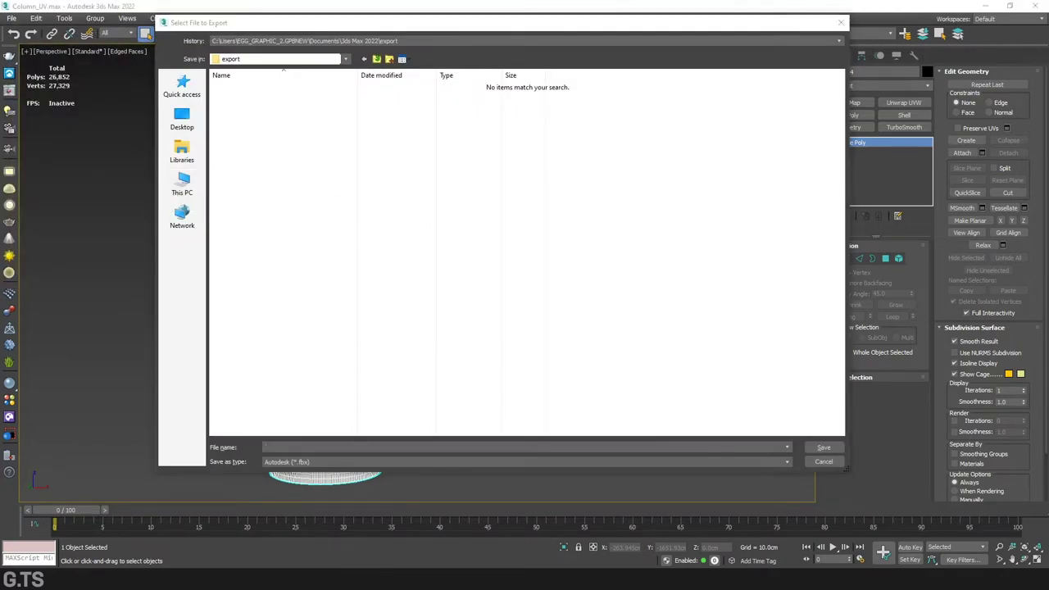
left_click(184, 188)
double_click(410, 176)
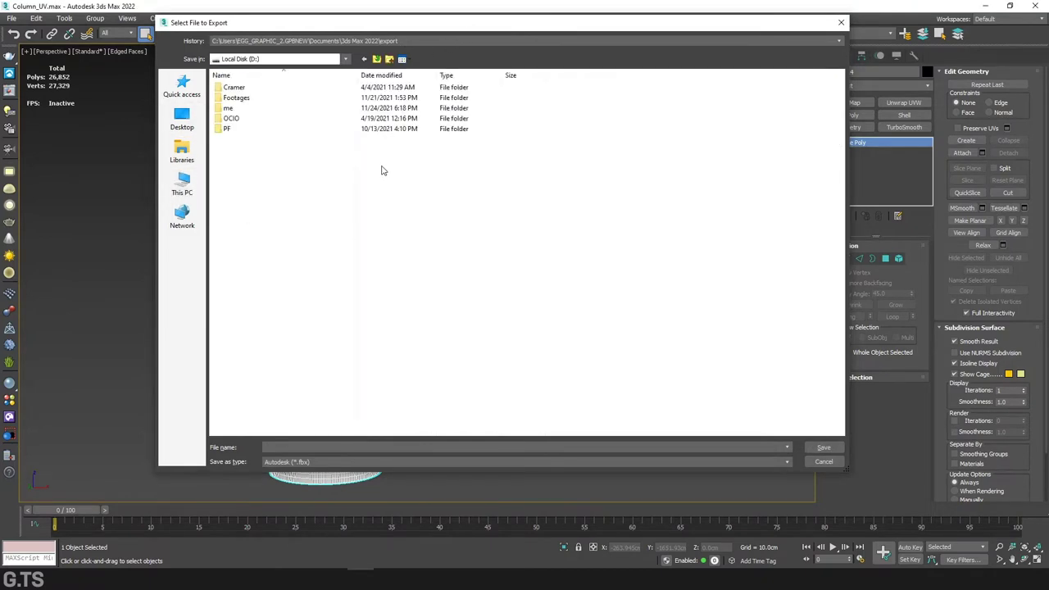
double_click(233, 103)
double_click(236, 100)
double_click(239, 103)
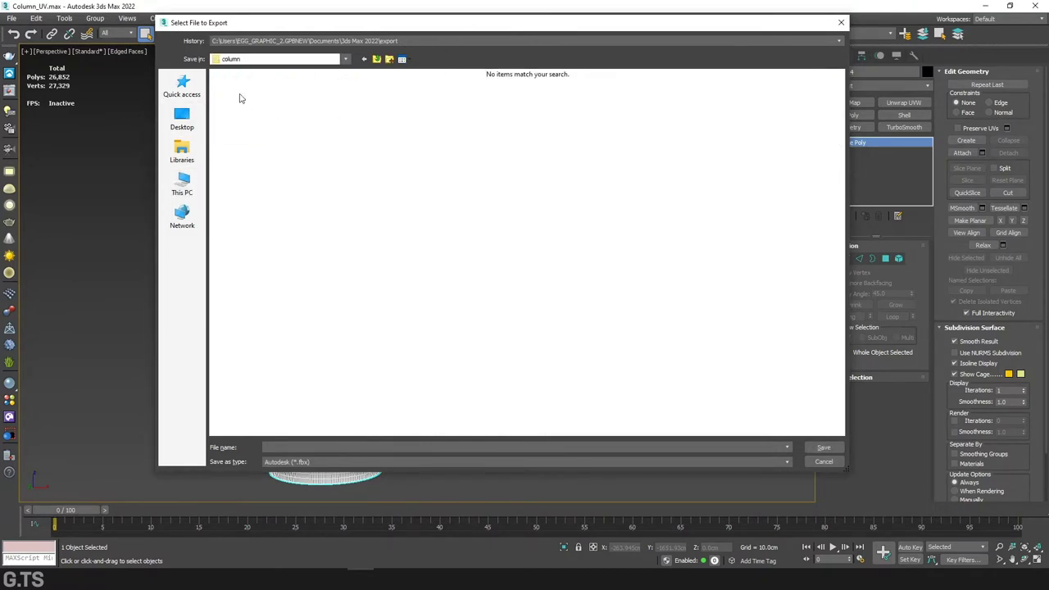
Save the export as OBJ file column_01 and complete it with default options
left_click(299, 462)
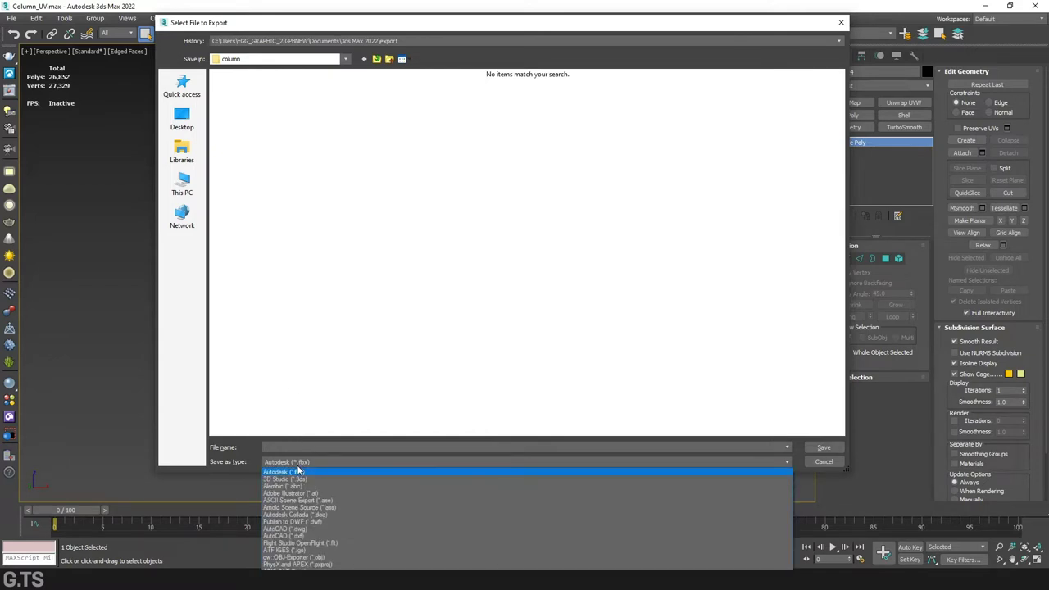
left_click(368, 563)
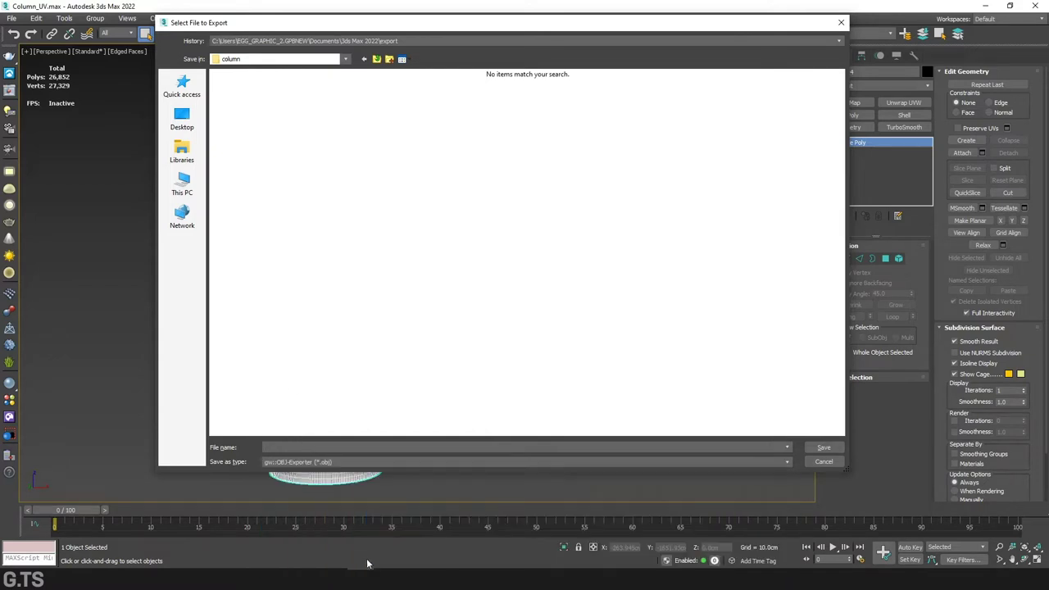
left_click(333, 446)
type("column")
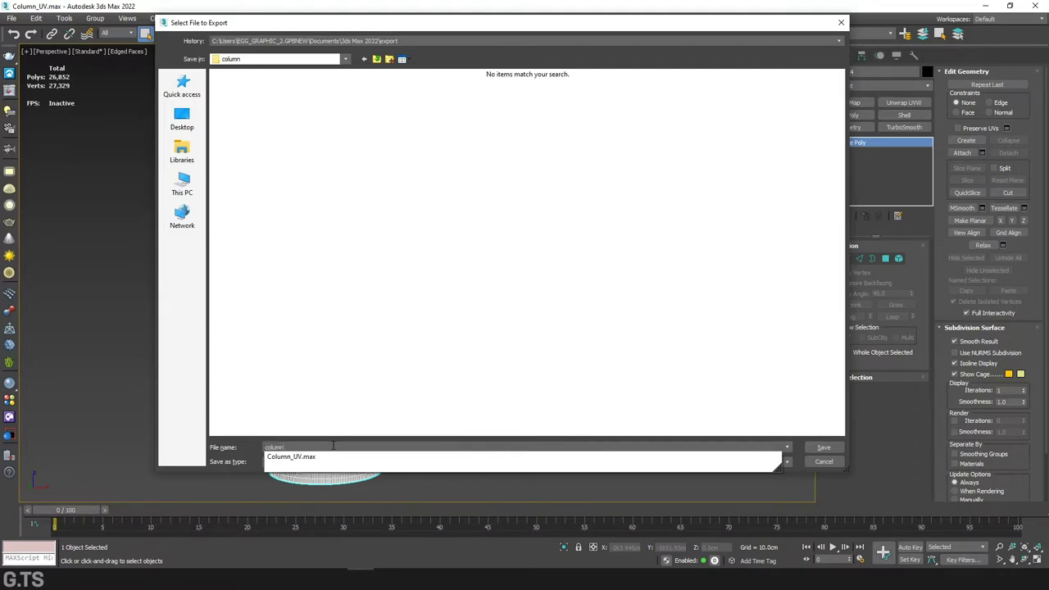
type("_U")
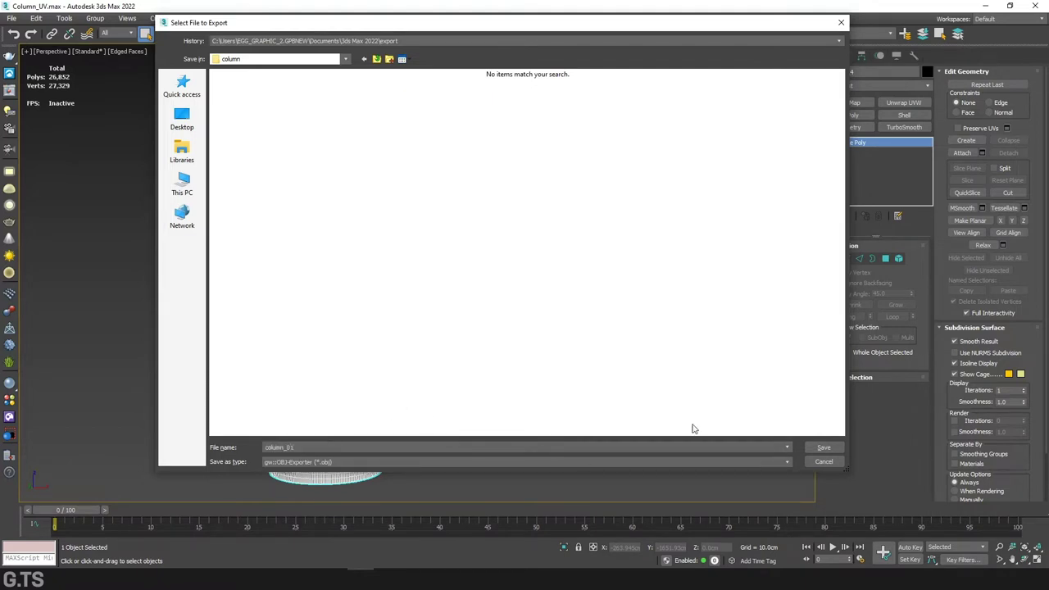
left_click(824, 448)
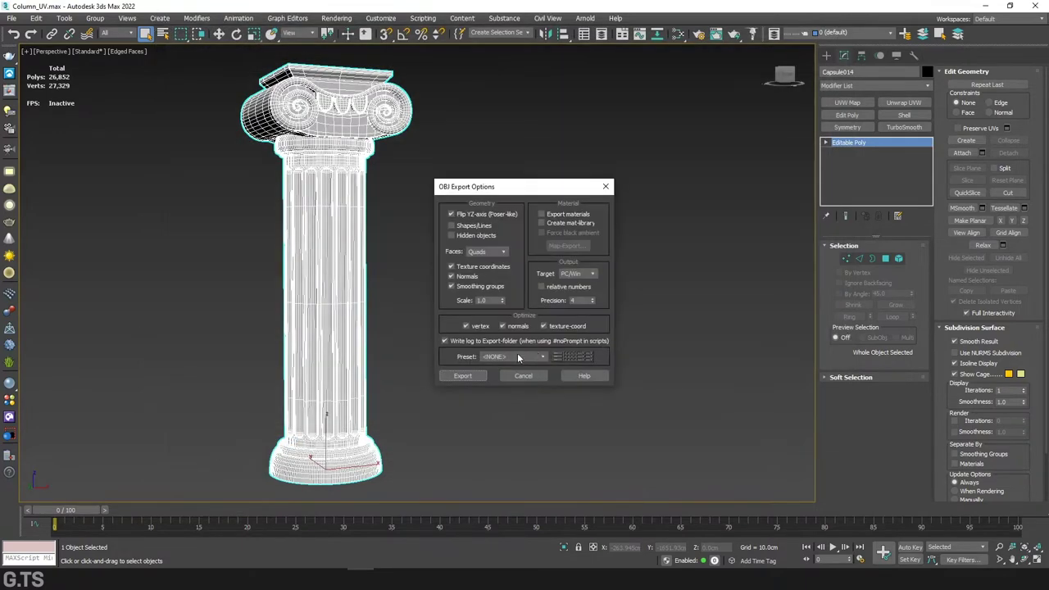
left_click(466, 375)
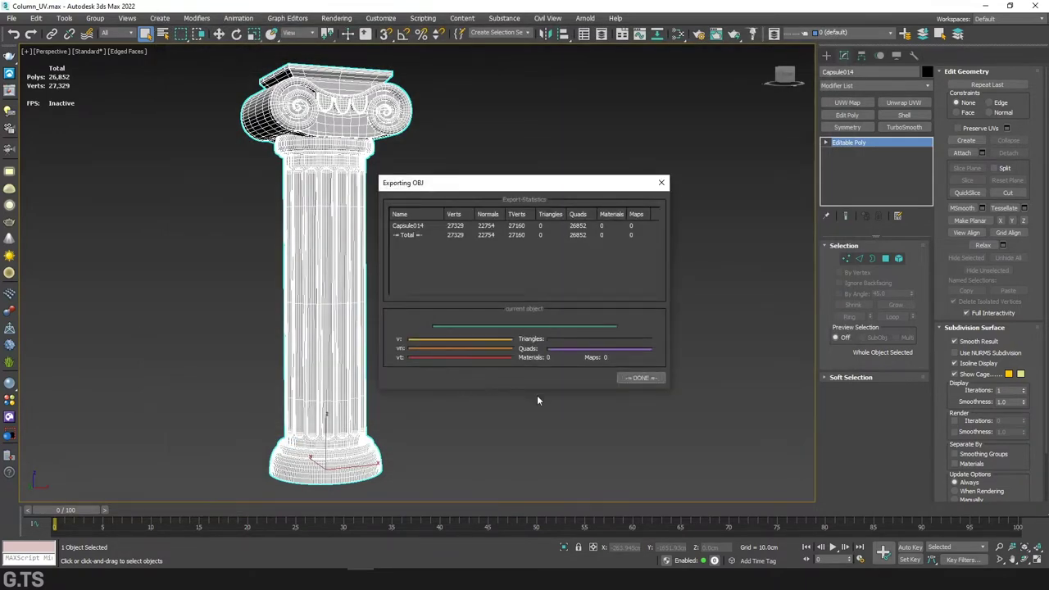
left_click(640, 378)
mouse_move(528, 297)
middle_mouse_down()
mouse_move(492, 274)
mouse_move(401, 263)
middle_mouse_up()
Deselect the column and open column_01 from File Explorer in 3D Viewer
left_click(399, 259)
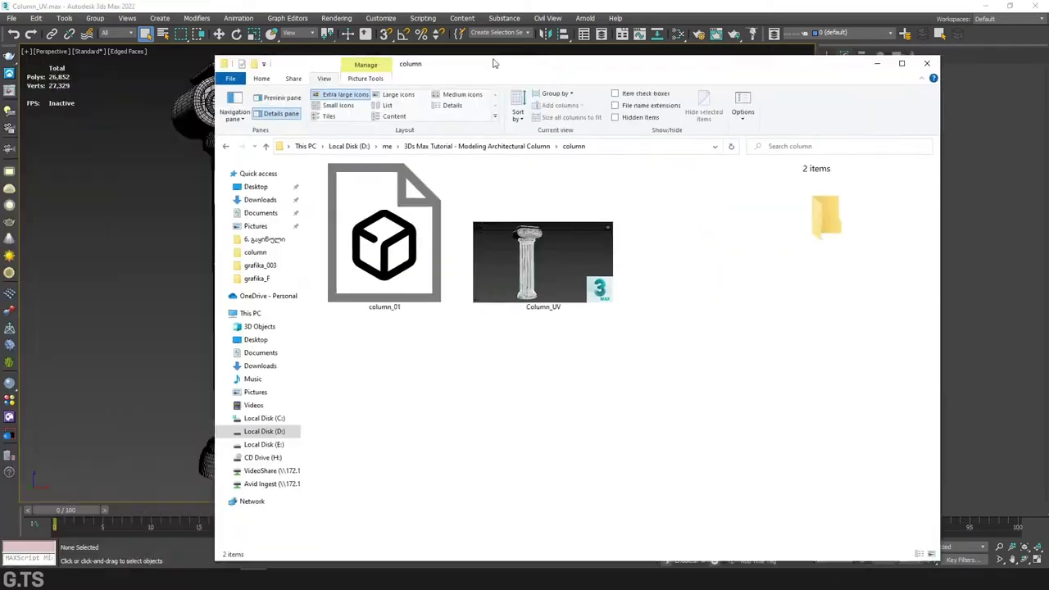
double_click(438, 215)
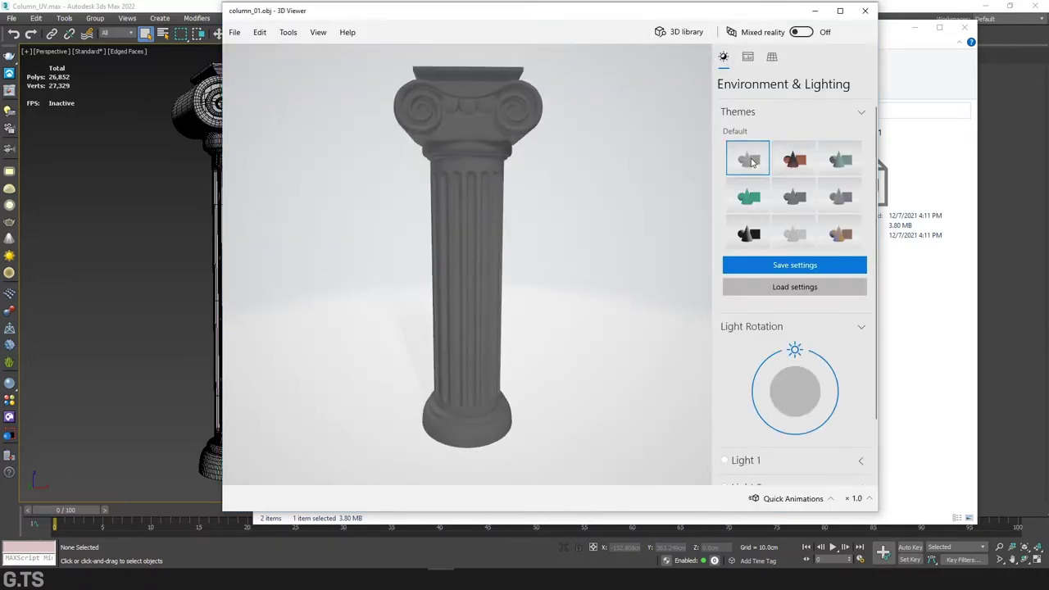
Use a lighter theme, view the column's wireframe and UV checker pattern, then close 3D Viewer
left_click(794, 234)
left_click(747, 56)
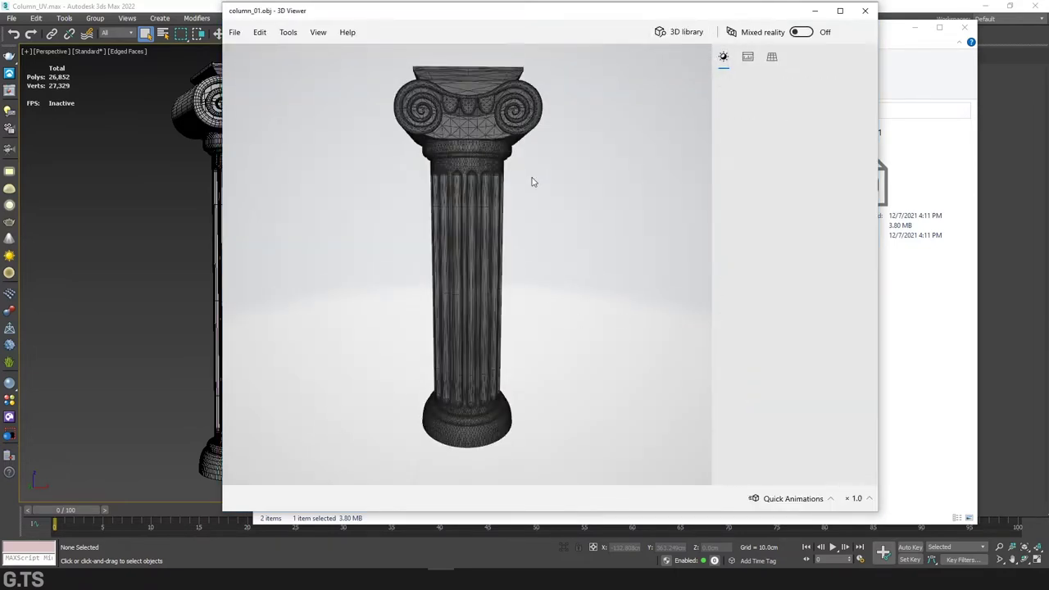
mouse_move(537, 222)
left_mouse_down()
mouse_move(642, 232)
mouse_move(536, 204)
mouse_move(536, 235)
mouse_move(495, 205)
mouse_move(510, 244)
mouse_move(410, 188)
mouse_move(551, 181)
mouse_move(509, 184)
mouse_move(520, 178)
left_mouse_up()
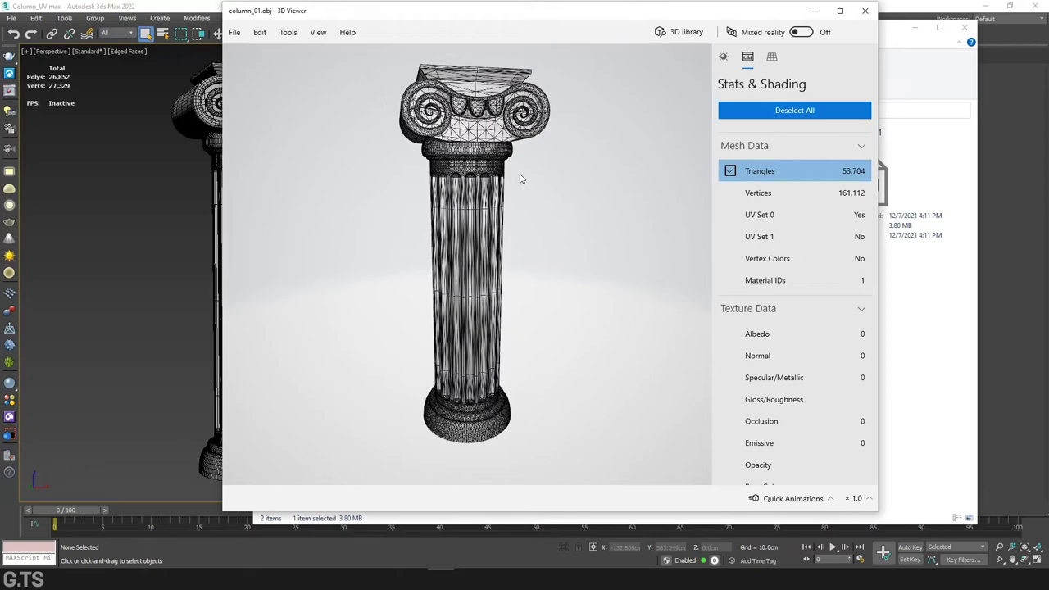
left_click(742, 215)
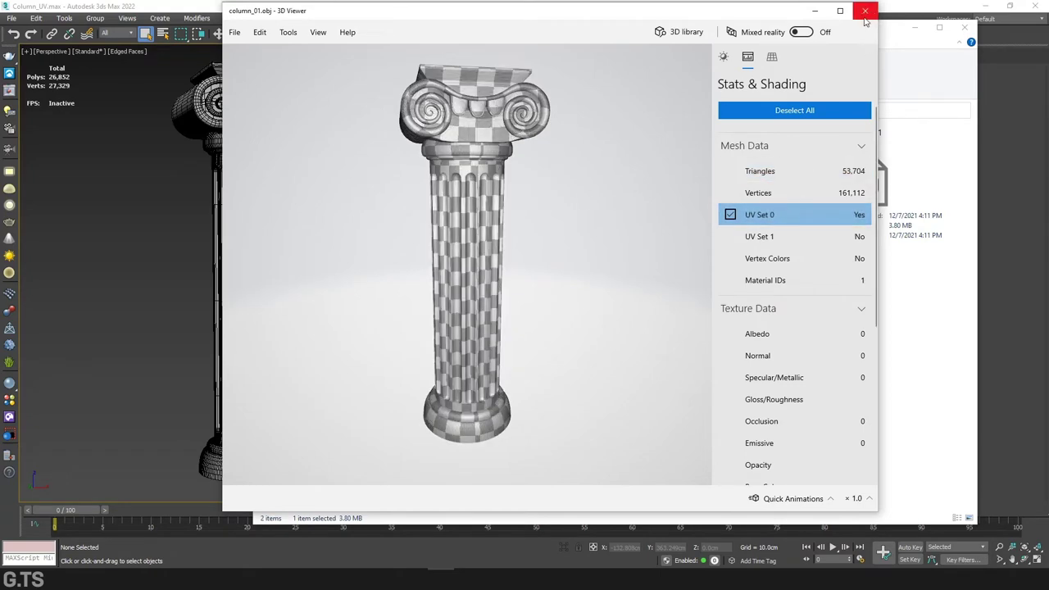
left_click(865, 11)
left_click_drag(666, 31, 648, 30)
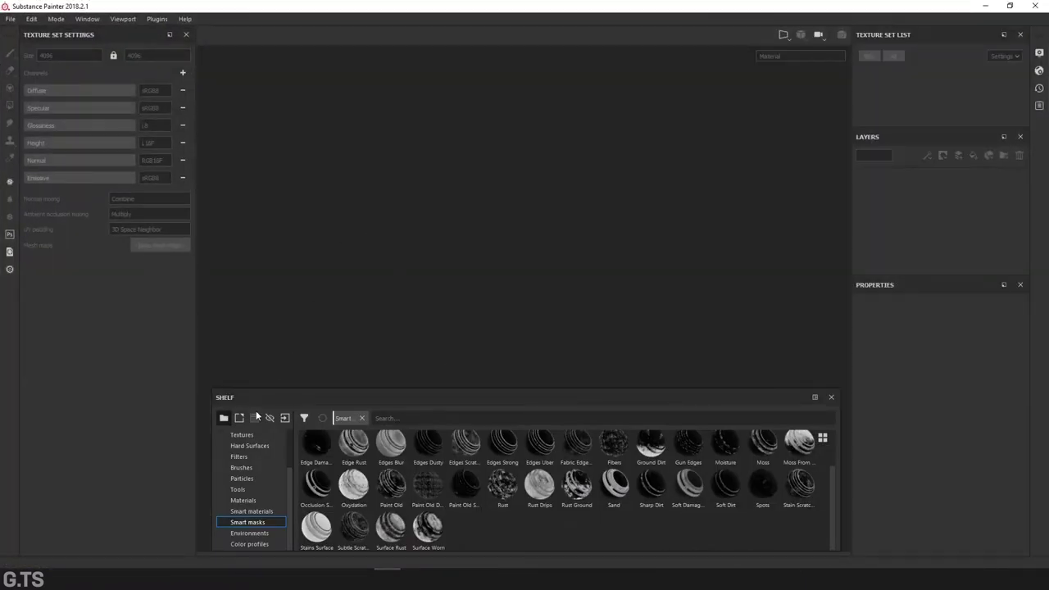
Create a PBR Specular Glossiness project from column_01.obj at 4096 resolution
left_click(361, 419)
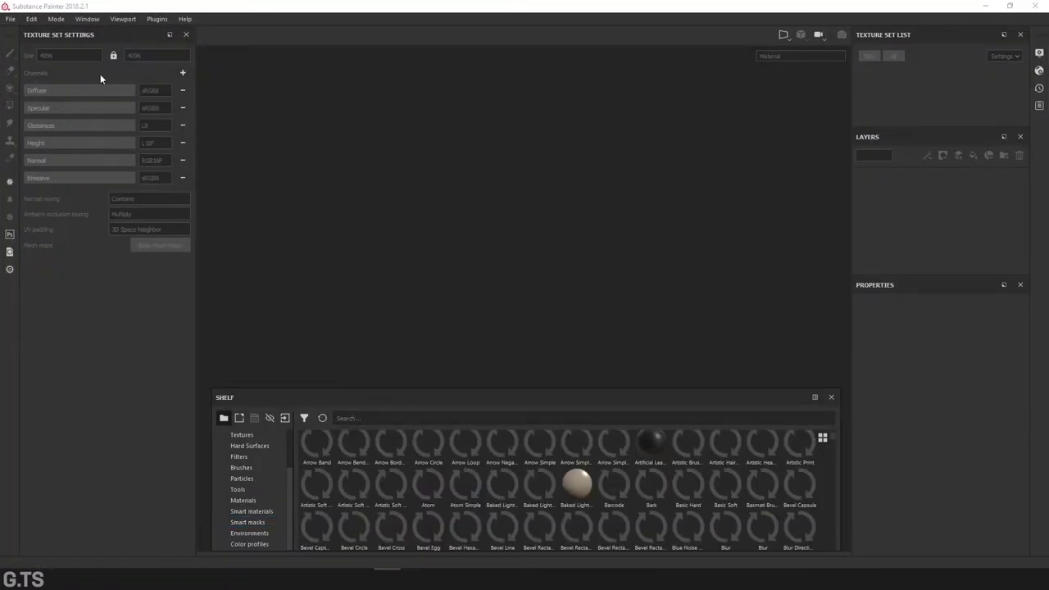
left_click(11, 19)
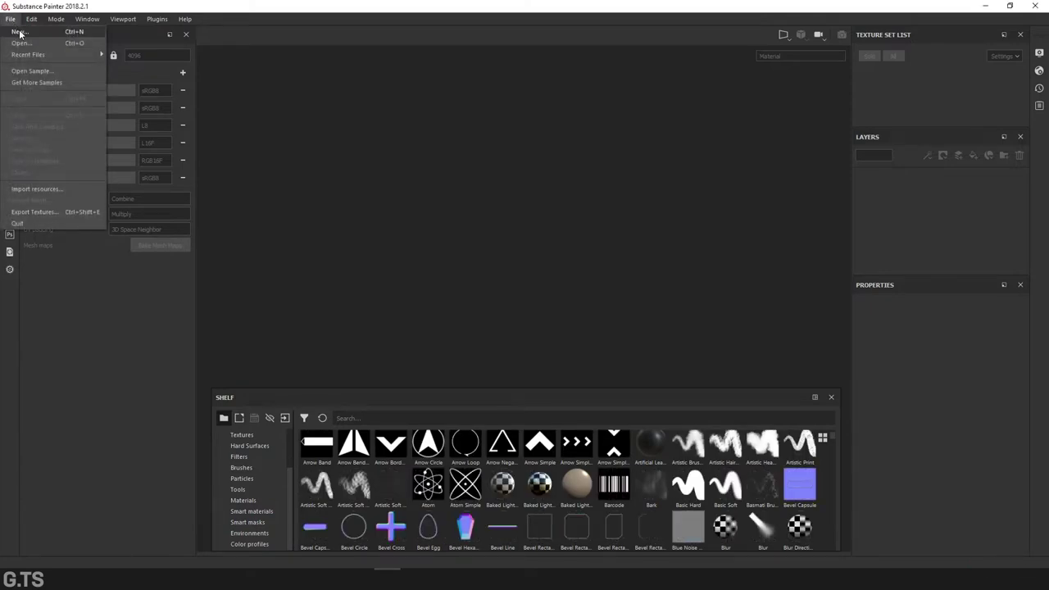
left_click(20, 31)
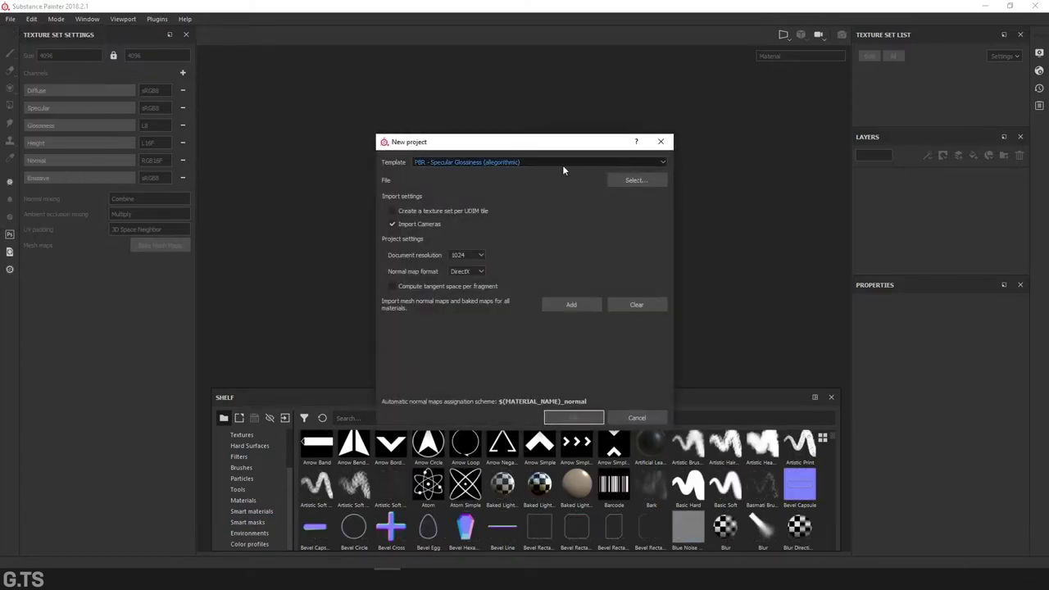
left_click(632, 179)
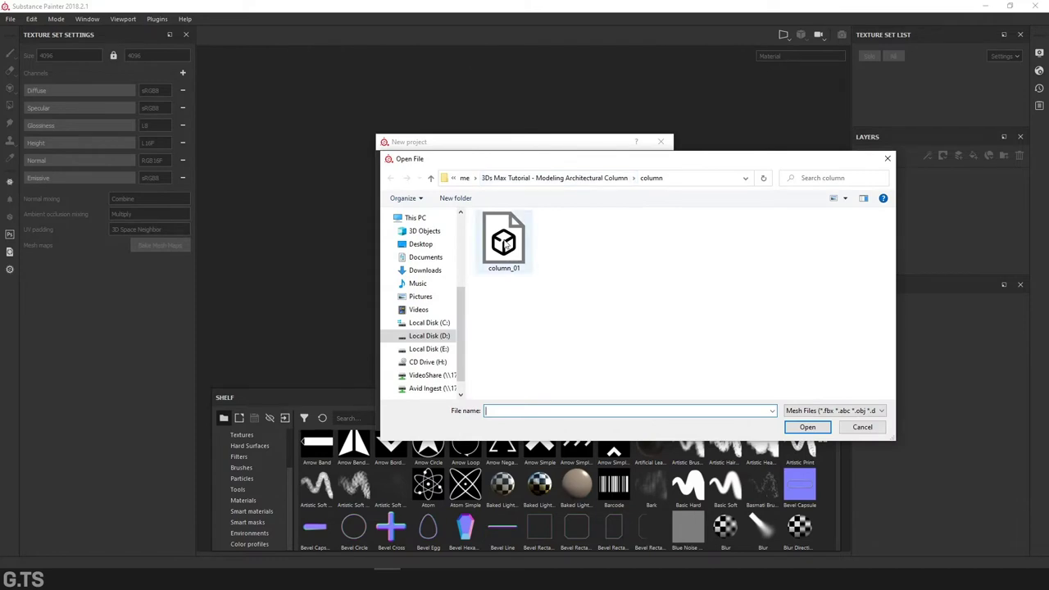
double_click(506, 241)
left_click(472, 255)
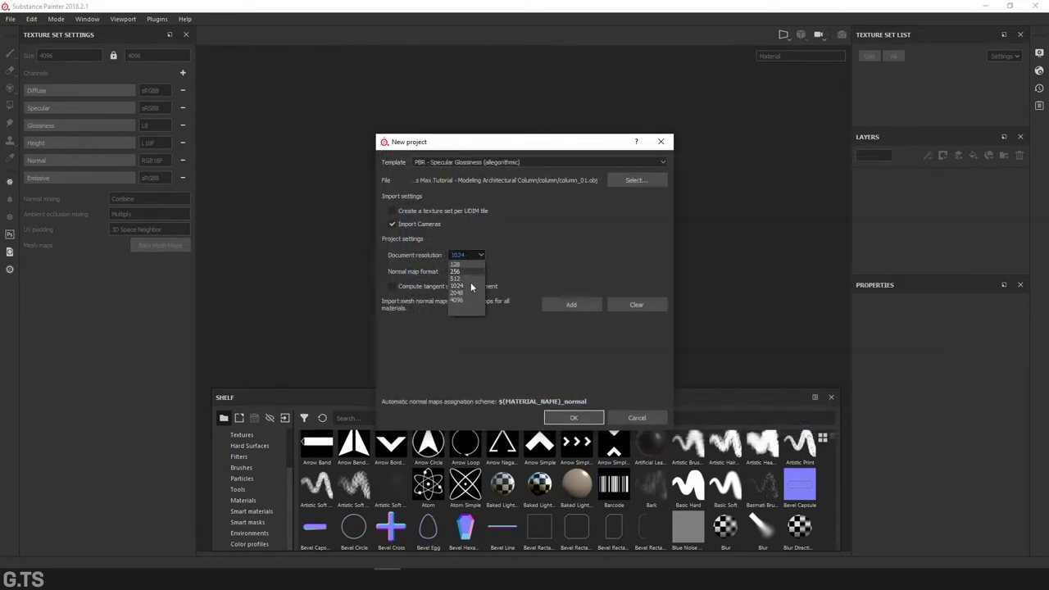
left_click(471, 297)
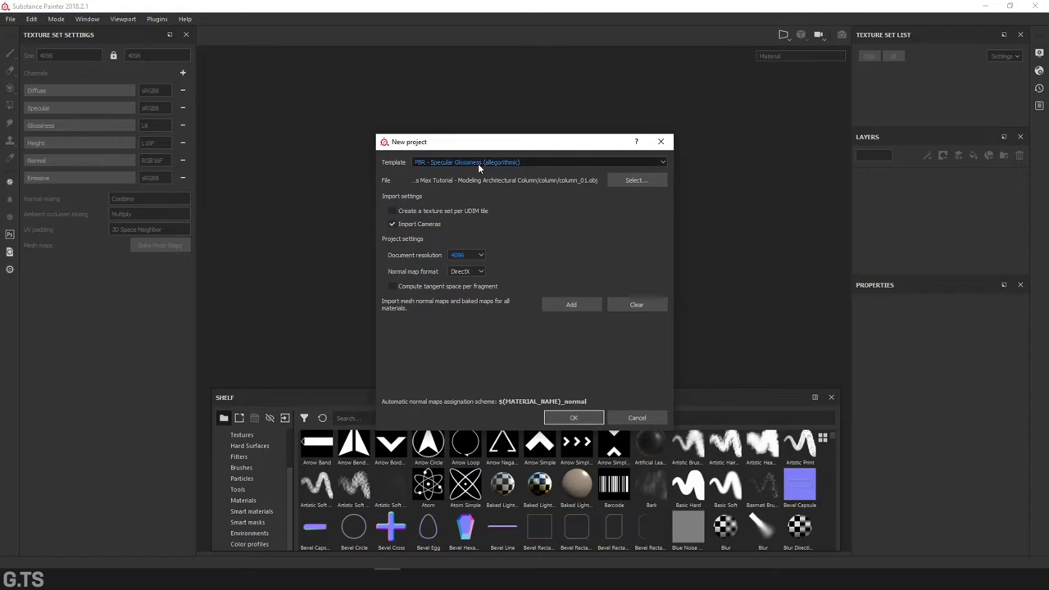
left_click(592, 420)
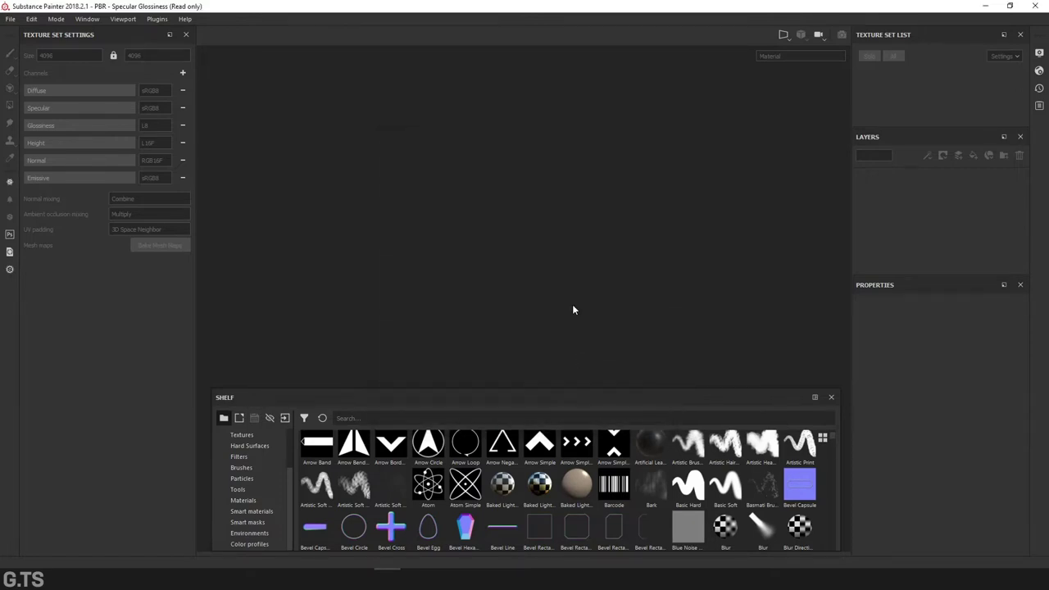
Delete the default Layer 1, enlarge the Layers panel and bring up Bake Mesh Maps
mouse_move(667, 211)
left_mouse_down("alt")
mouse_move(728, 241)
mouse_move(614, 262)
mouse_move(308, 237)
mouse_move(724, 239)
left_mouse_up("alt")
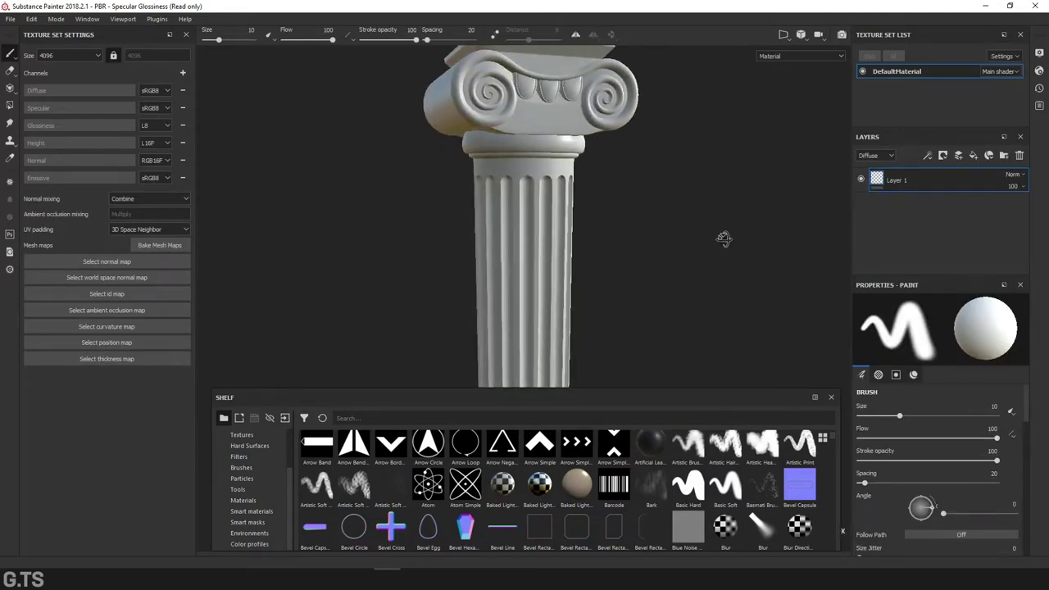
left_click(1020, 155)
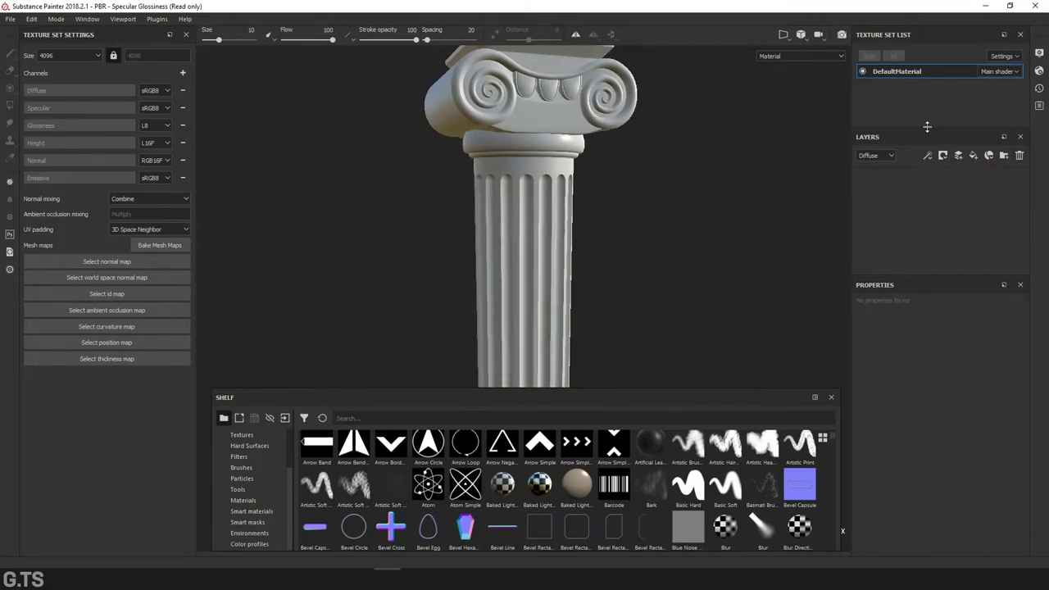
left_click_drag(928, 131, 935, 52)
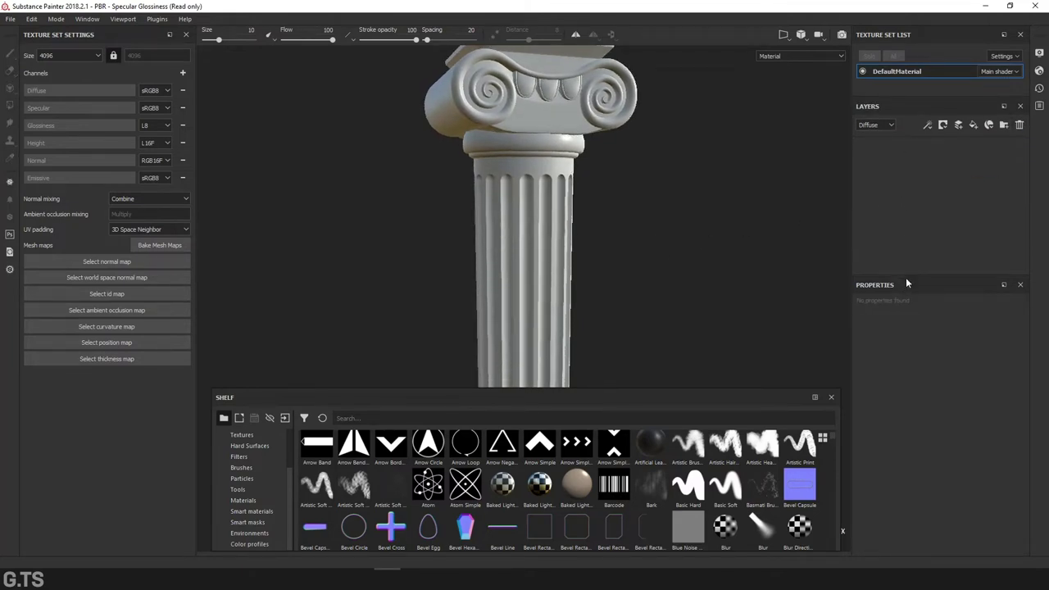
left_click_drag(910, 283, 912, 311)
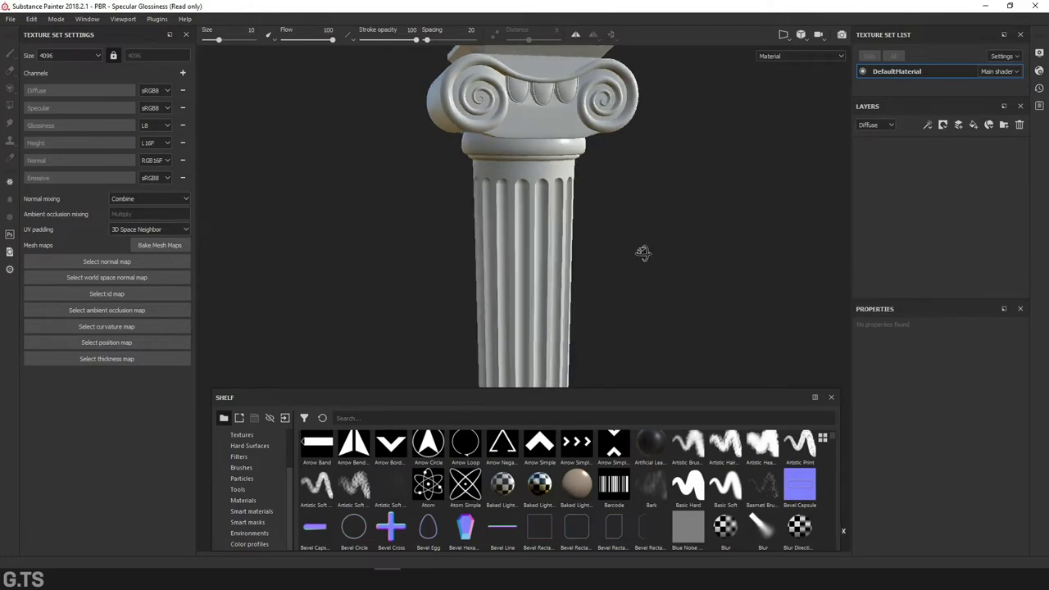
left_click(158, 247)
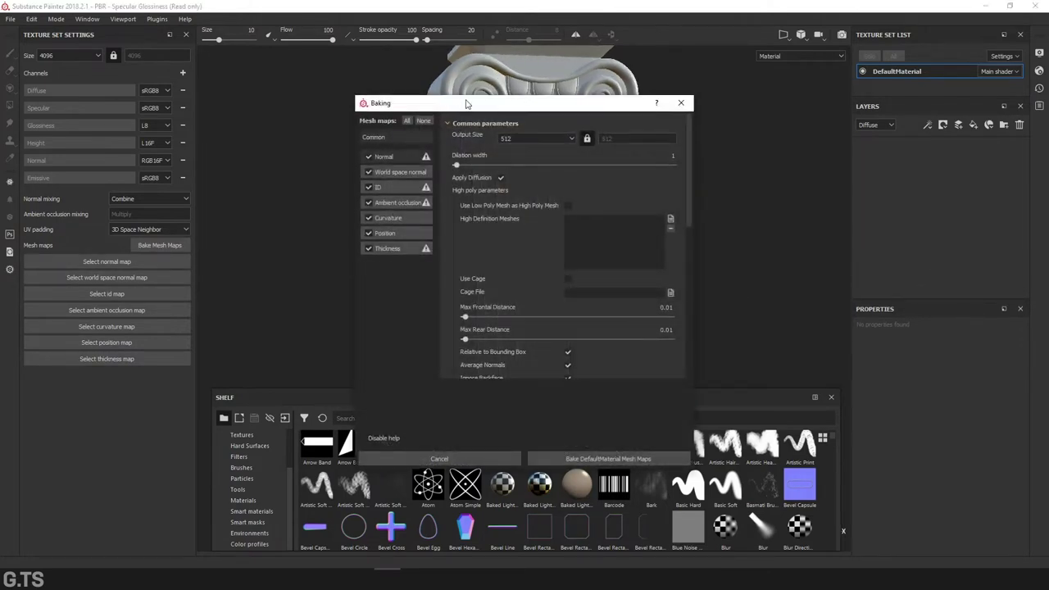
Bake the DefaultMaterial mesh maps at 4096 output size with the ID map unticked
left_click_drag(464, 102, 487, 82)
left_click(544, 117)
left_click(539, 177)
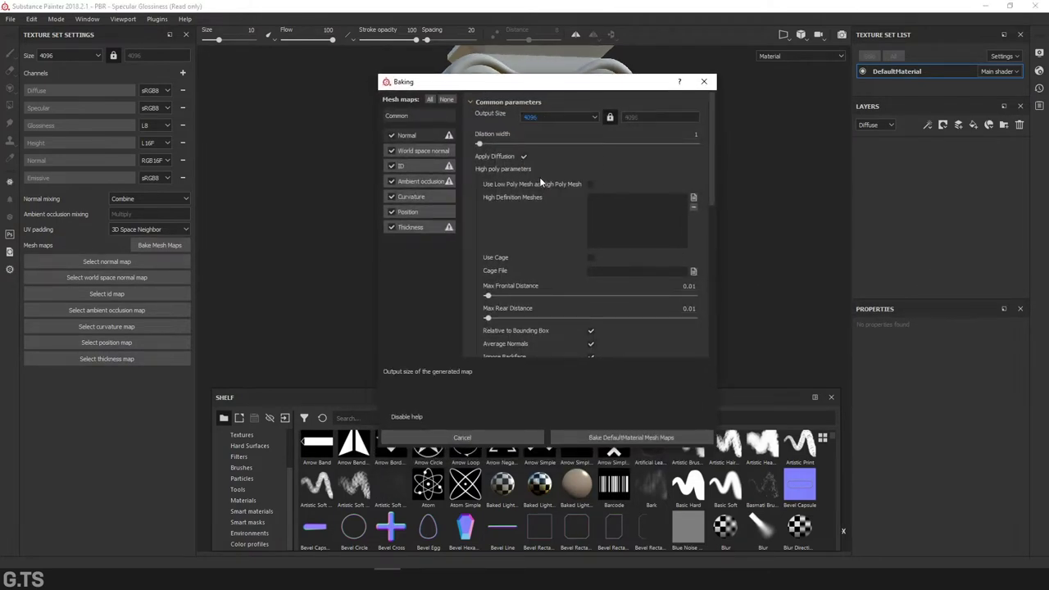
left_click(392, 165)
scroll(613, 254, "down", 1)
scroll(610, 240, "down", 1)
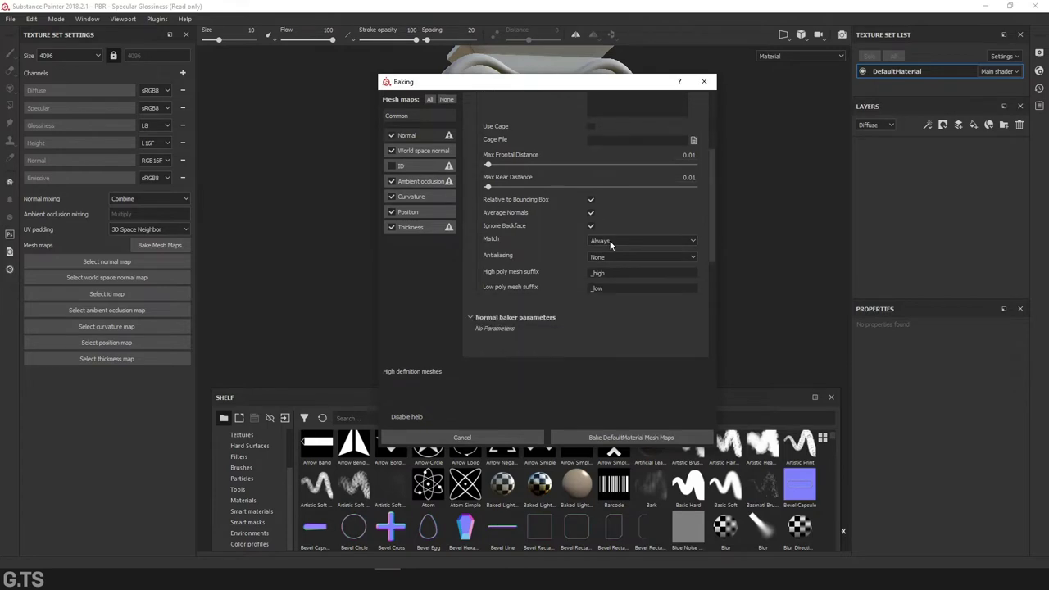
scroll(610, 240, "up", 1)
scroll(610, 240, "up", 1)
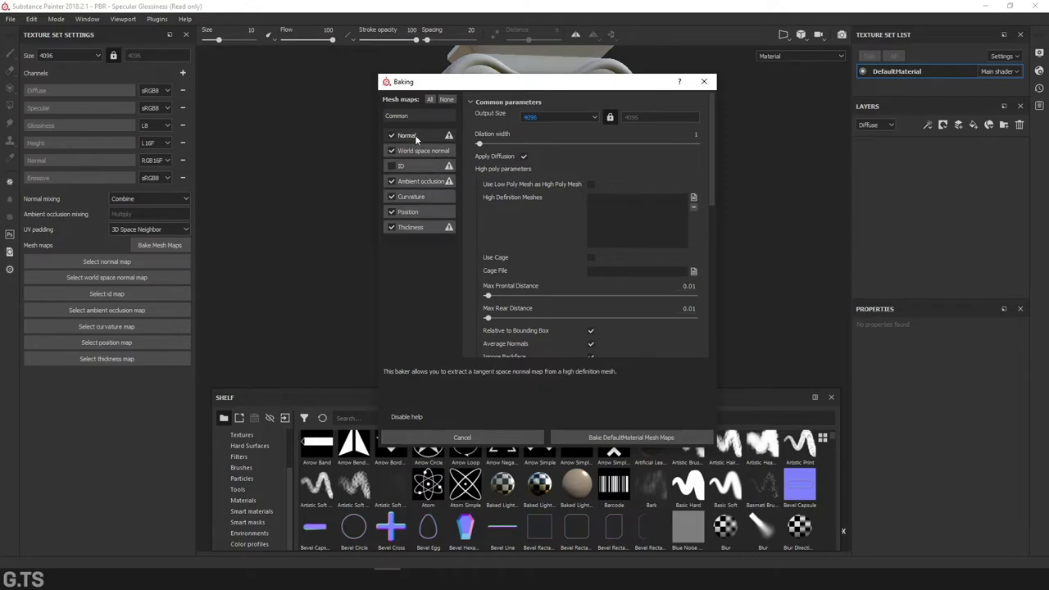
left_click(661, 437)
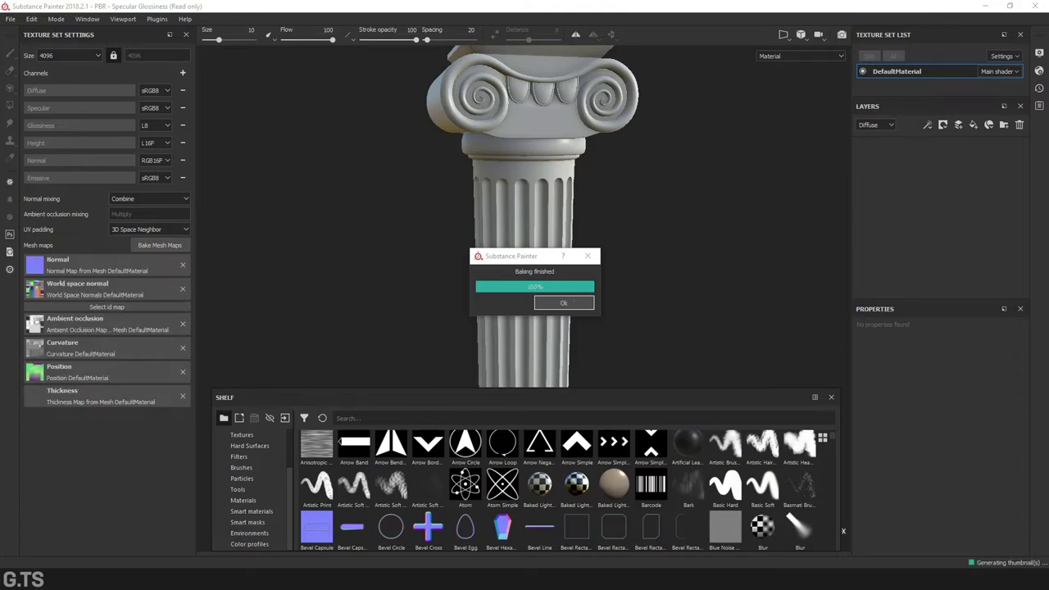
Dismiss the baking notice and filter Smart materials to the Marble - granite folder
key("Return")
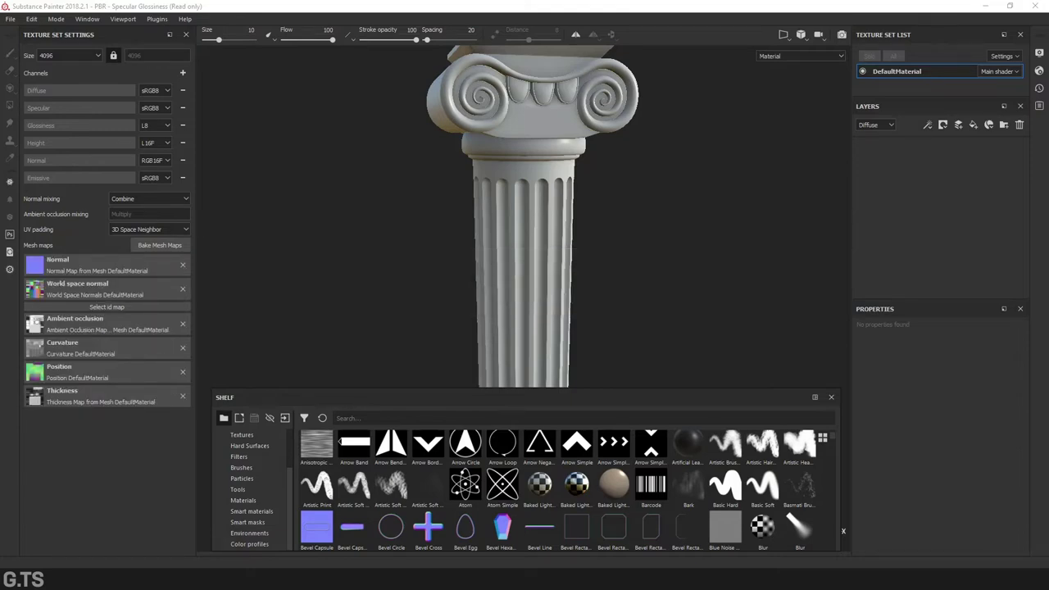
mouse_move(635, 289)
left_mouse_down("alt")
mouse_move(621, 171)
mouse_move(672, 188)
mouse_move(665, 167)
mouse_move(656, 198)
left_mouse_up("alt")
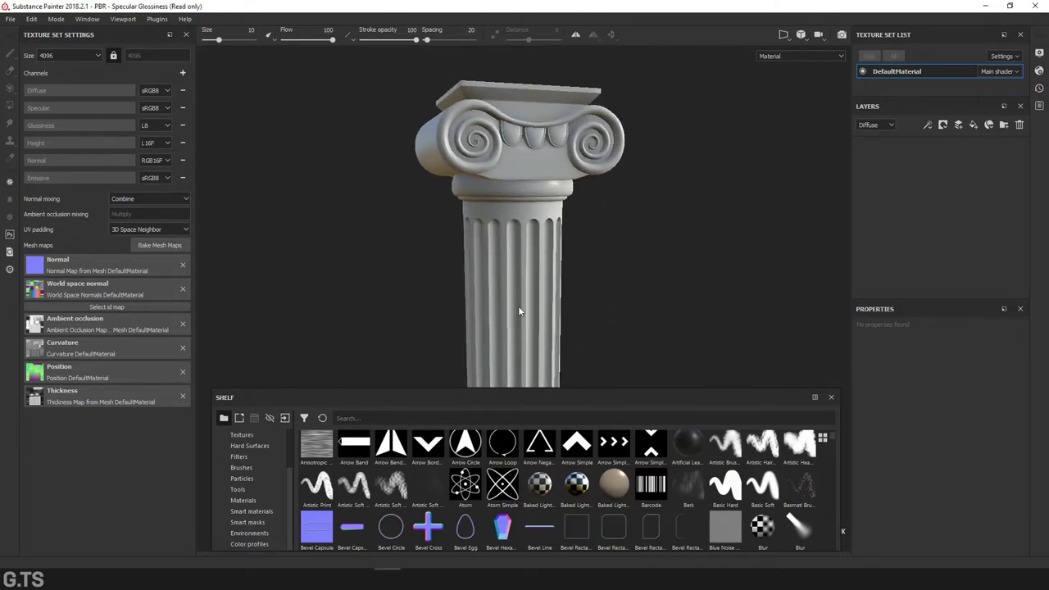
left_click_drag(444, 398, 445, 377)
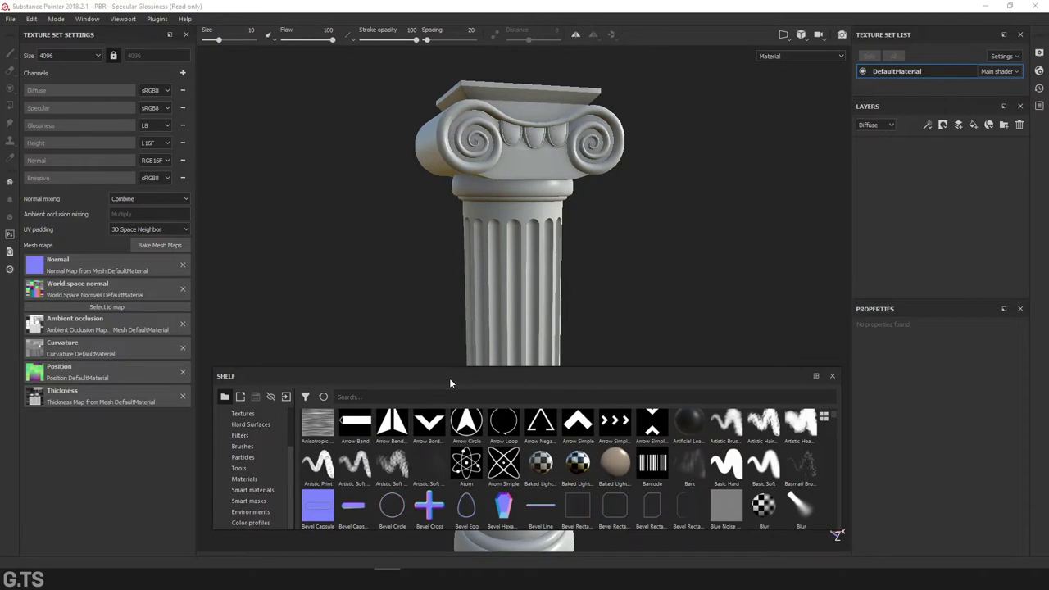
left_click(251, 491)
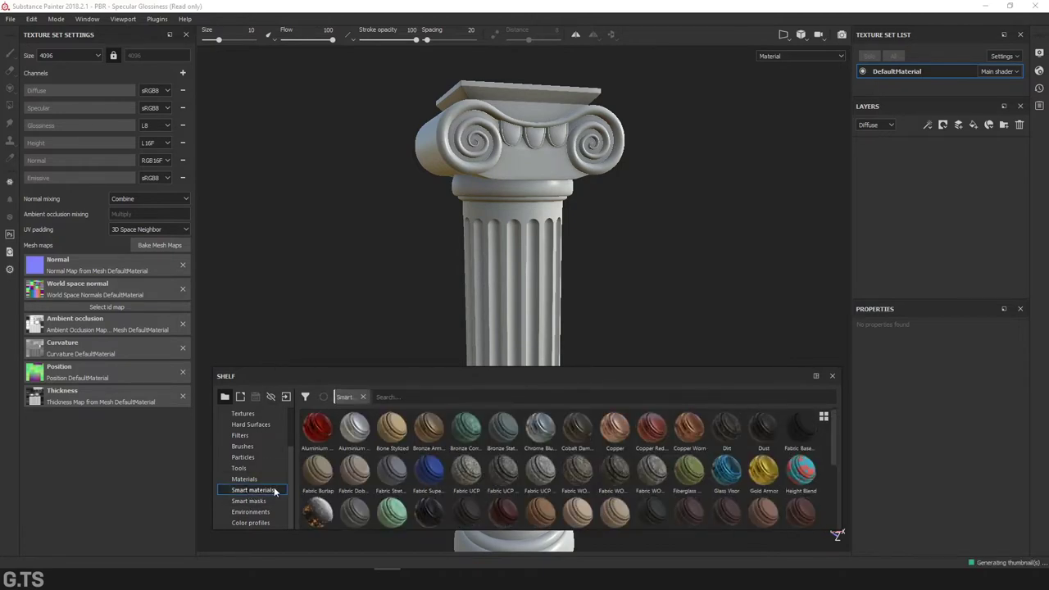
left_click(305, 397)
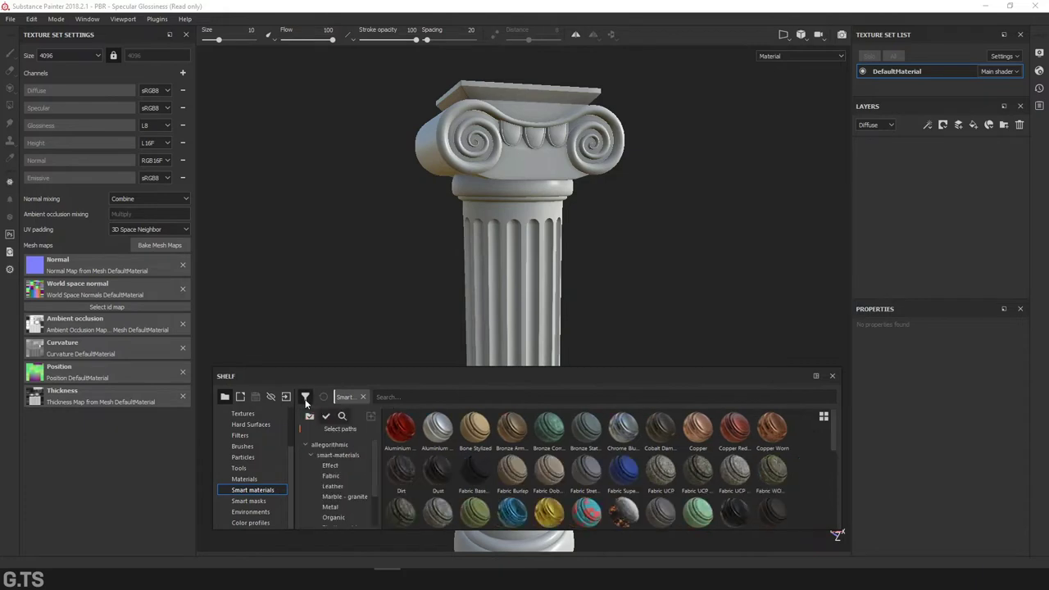
left_click(343, 498)
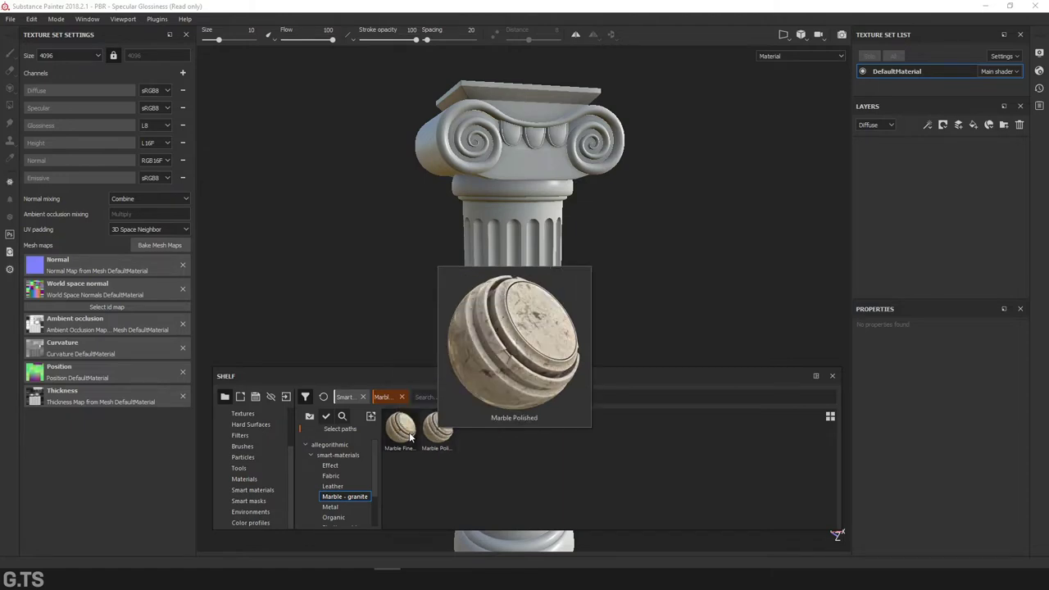
Apply Marble Fine White to the column's layers, then zoom in on the capital's volute
mouse_move(401, 428)
left_click_drag(401, 434, 975, 195)
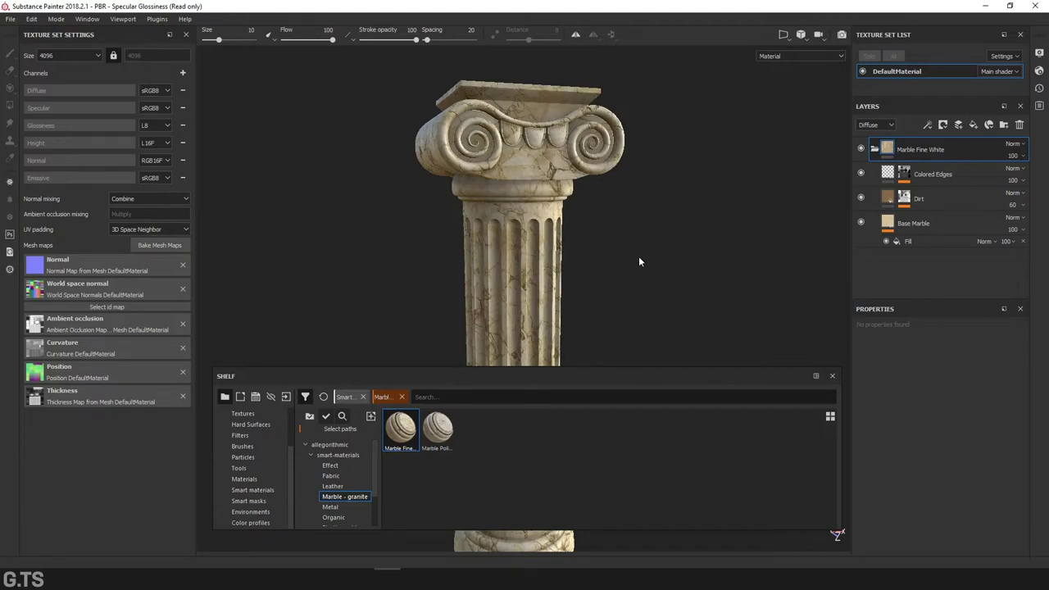
left_click_drag(642, 271, 633, 256, "alt")
scroll(607, 238, "up", 2)
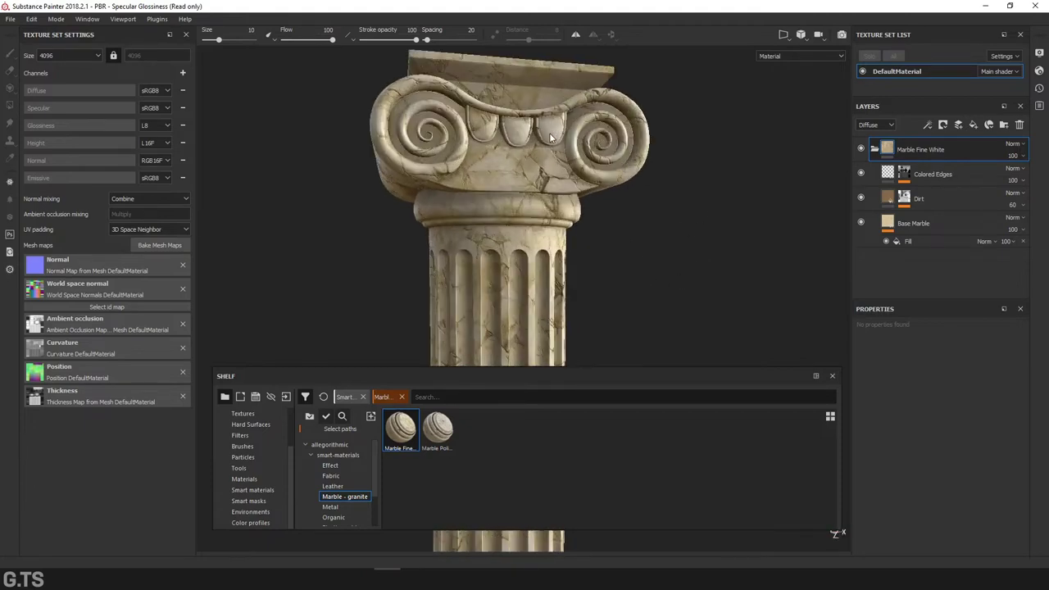
scroll(554, 215, "up", 3)
left_click_drag(554, 216, 647, 251, "alt")
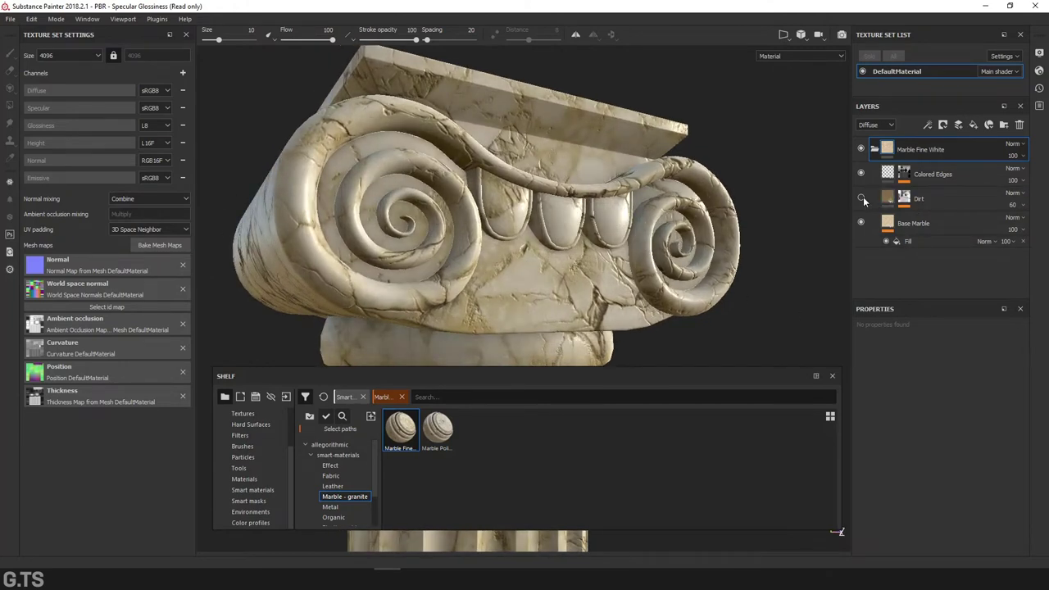
Make the Dirt layer's diffuse light grey and raise its glossiness to 0.9273
left_click(889, 199)
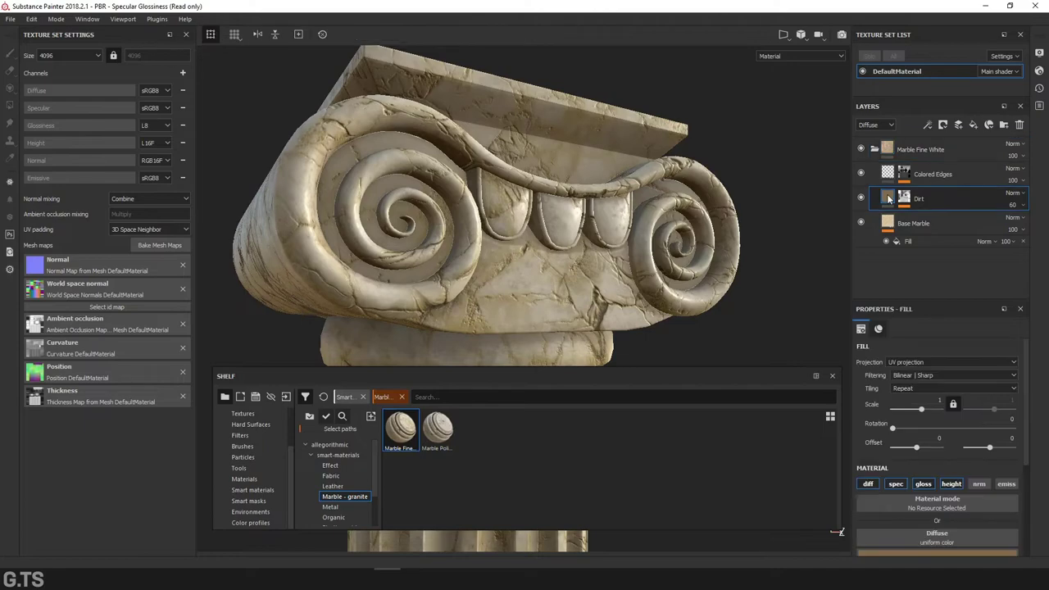
scroll(967, 467, "down", 2)
left_click(960, 456)
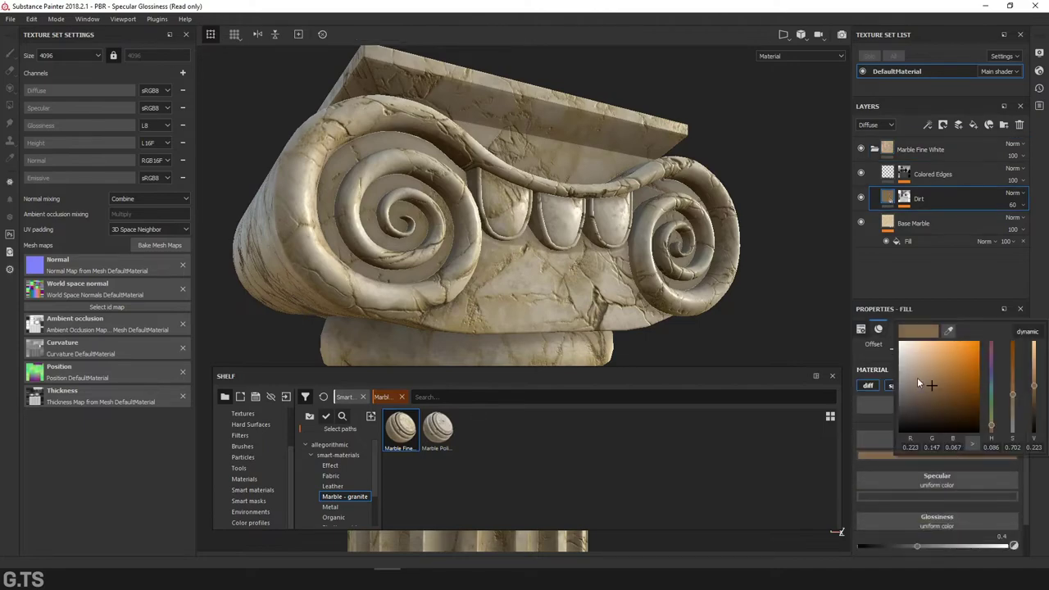
left_click_drag(917, 377, 897, 348)
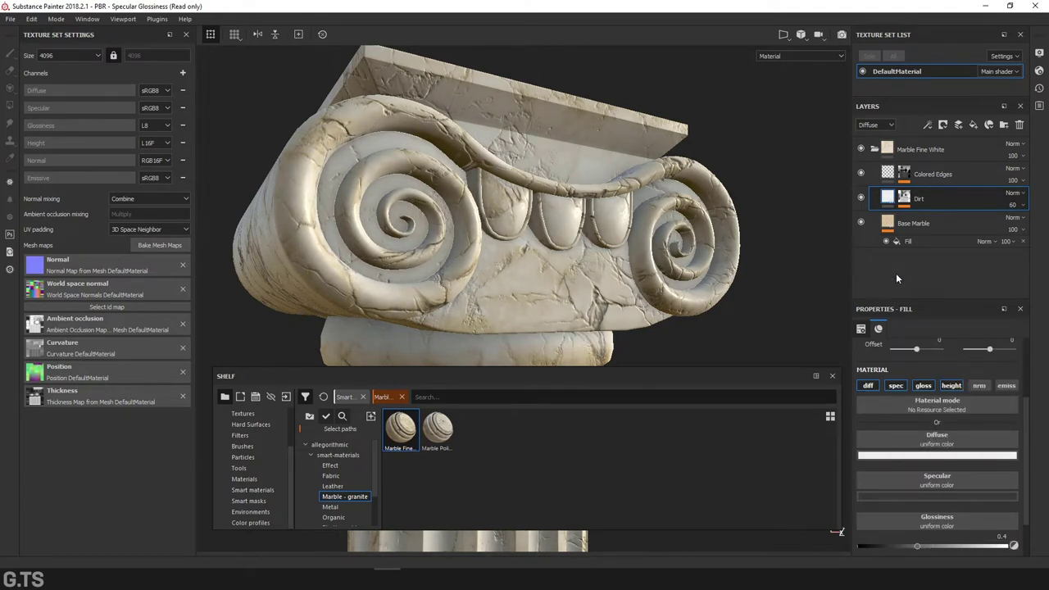
scroll(973, 488, "down", 2)
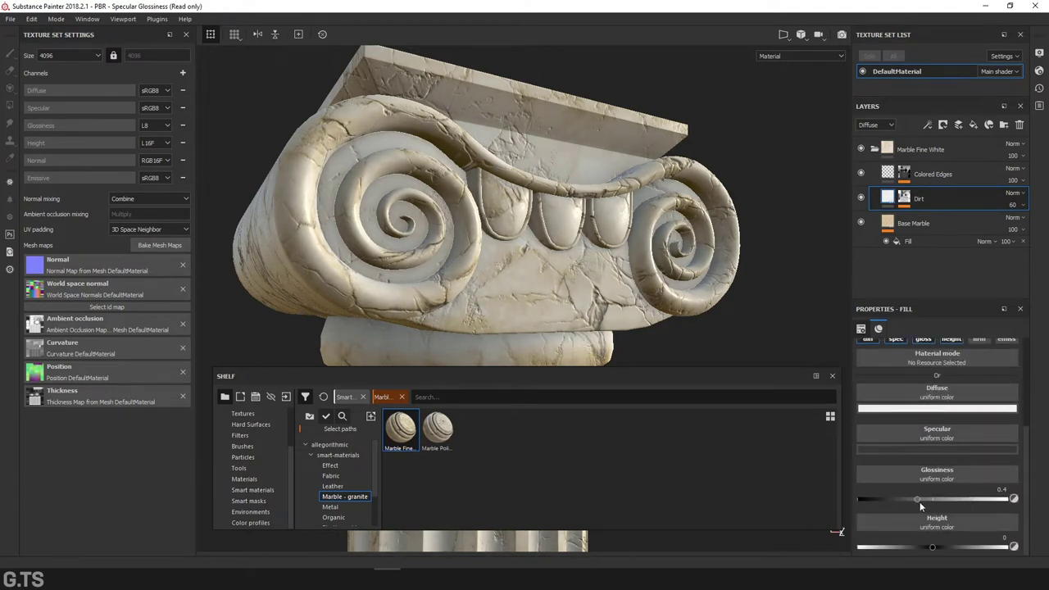
left_click_drag(919, 500, 1002, 502)
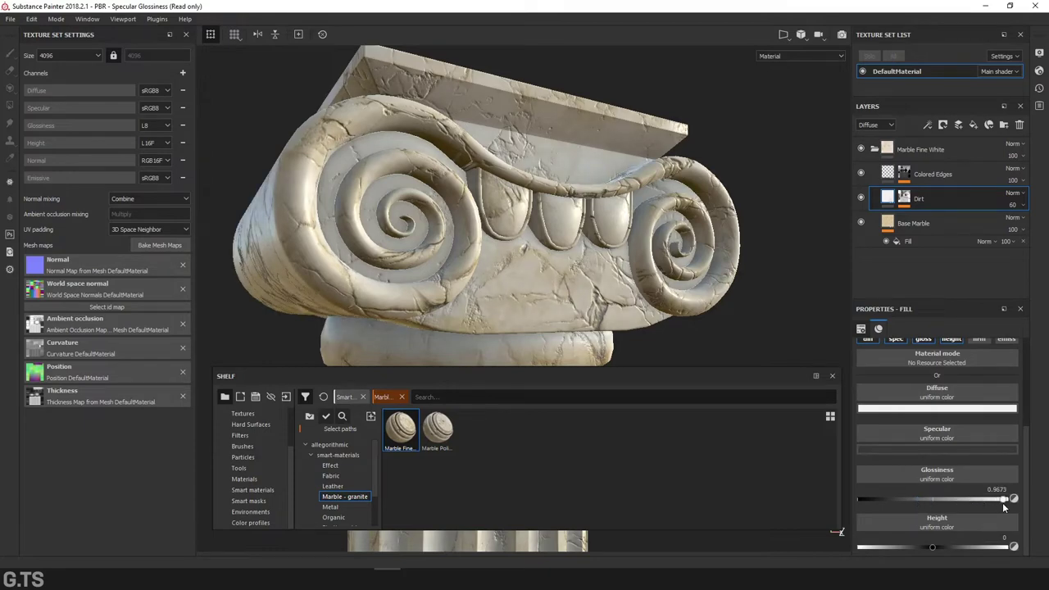
Orbit from the capital down the fluted shaft to the base and back to inspect the marble
mouse_move(830, 363)
left_mouse_down("alt")
mouse_move(783, 353)
mouse_move(702, 364)
left_mouse_up("alt")
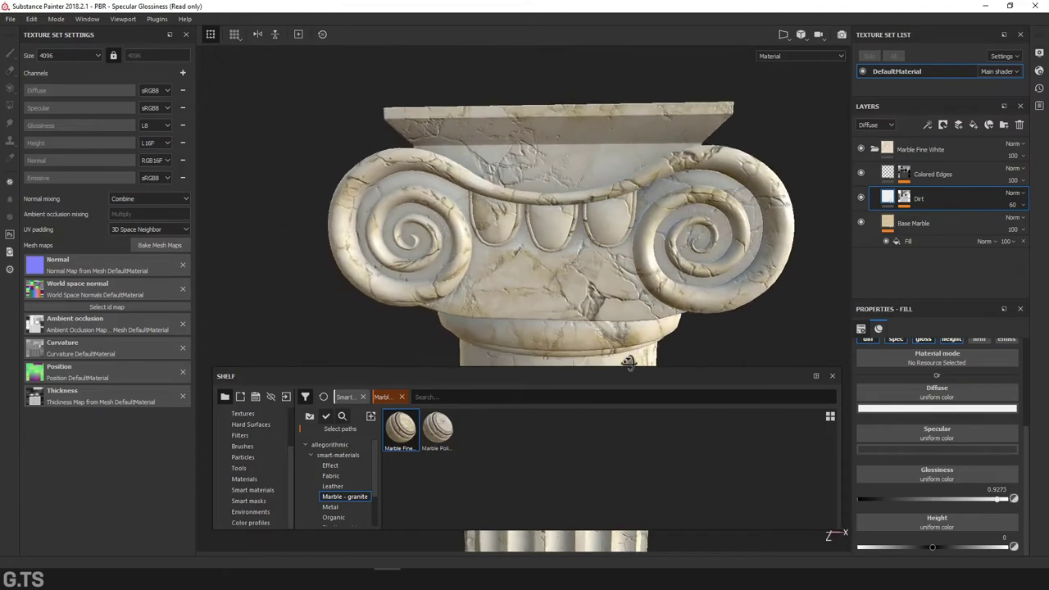
middle_click_drag(703, 364, 637, 60, "alt")
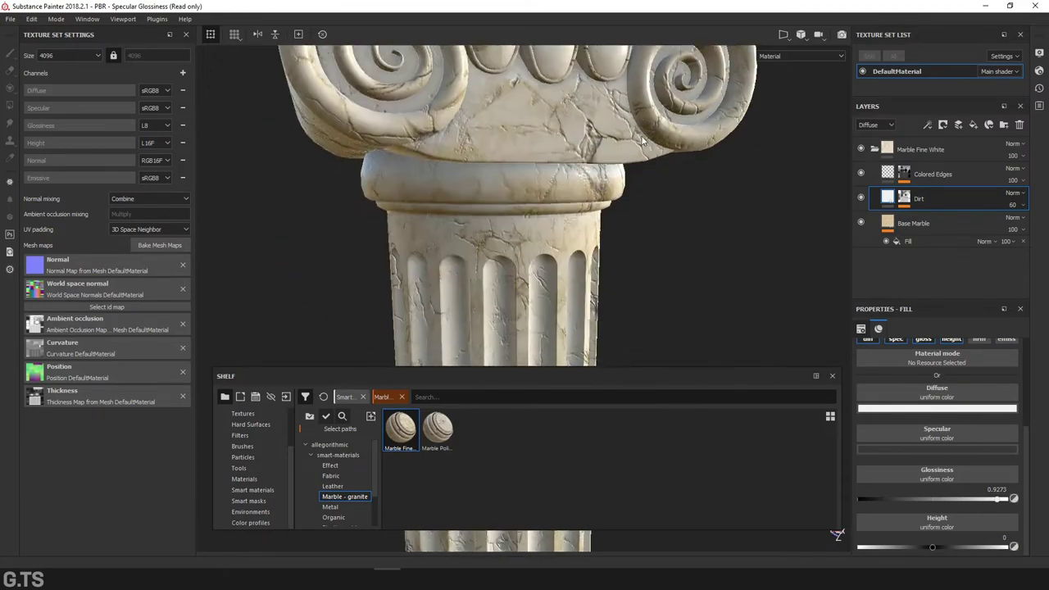
mouse_move(638, 59)
left_mouse_down("alt")
mouse_move(658, 221)
mouse_move(646, 223)
mouse_move(645, 197)
mouse_move(681, 221)
mouse_move(680, 211)
mouse_move(630, 227)
left_mouse_up("alt")
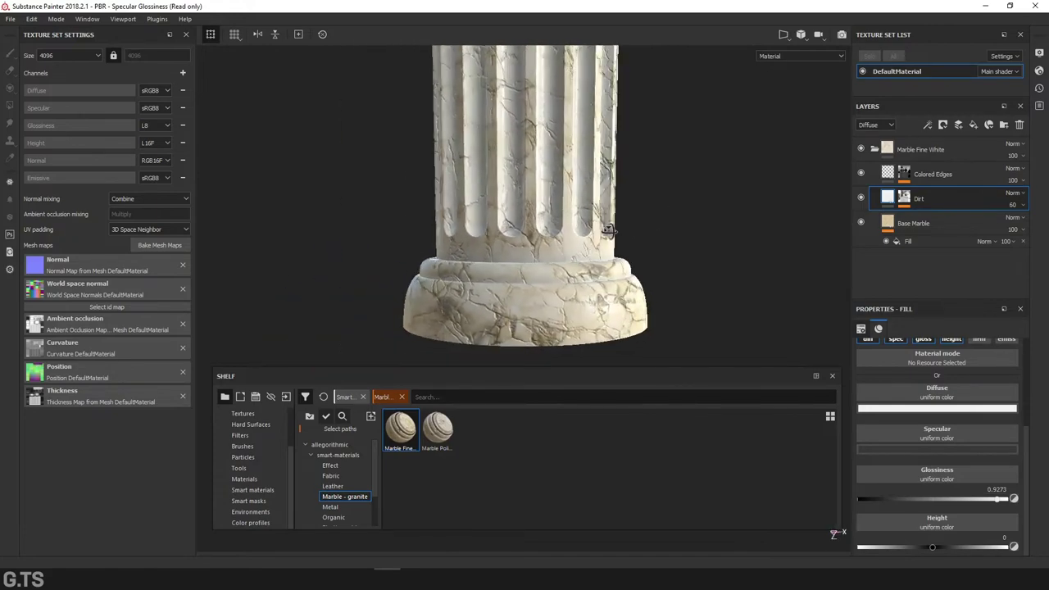
middle_click_drag(629, 227, 631, 297, "alt")
left_click_drag(632, 297, 642, 343, "alt")
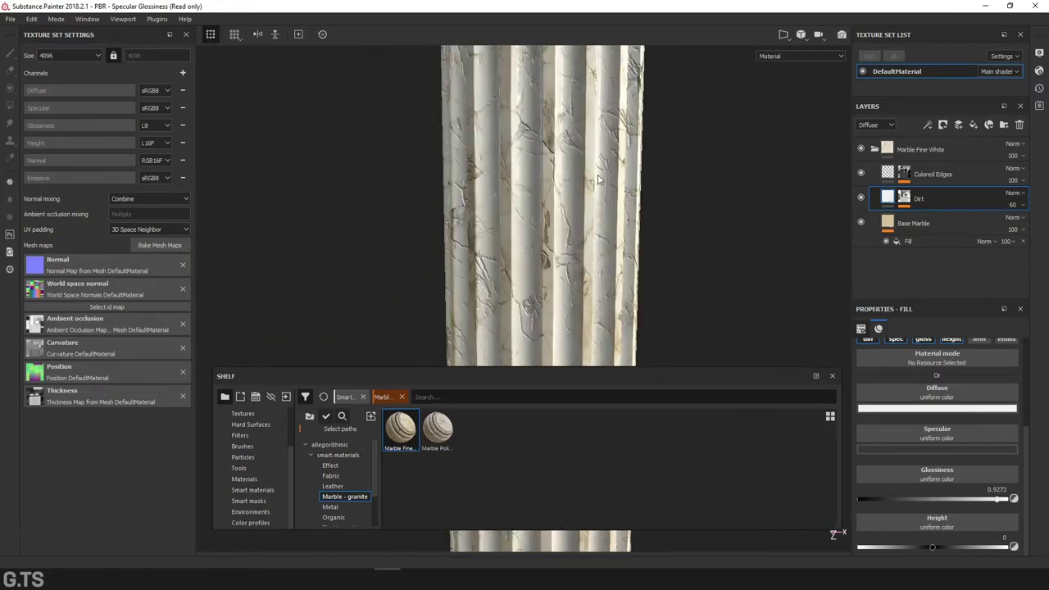
mouse_move(642, 343)
middle_mouse_down("alt")
mouse_move(574, 445)
mouse_move(574, 509)
middle_mouse_up("alt")
mouse_move(607, 361)
left_mouse_down("alt")
mouse_move(534, 210)
mouse_move(507, 272)
mouse_move(524, 276)
left_mouse_up("alt")
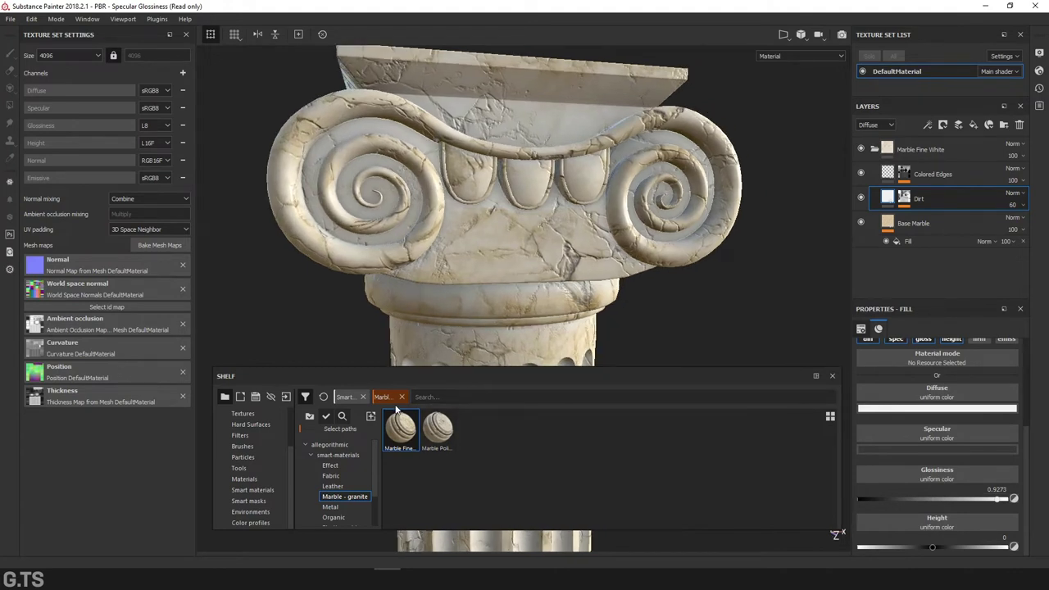
Apply the Bronze Armor smart material from the metal materials to the column
left_click(332, 507)
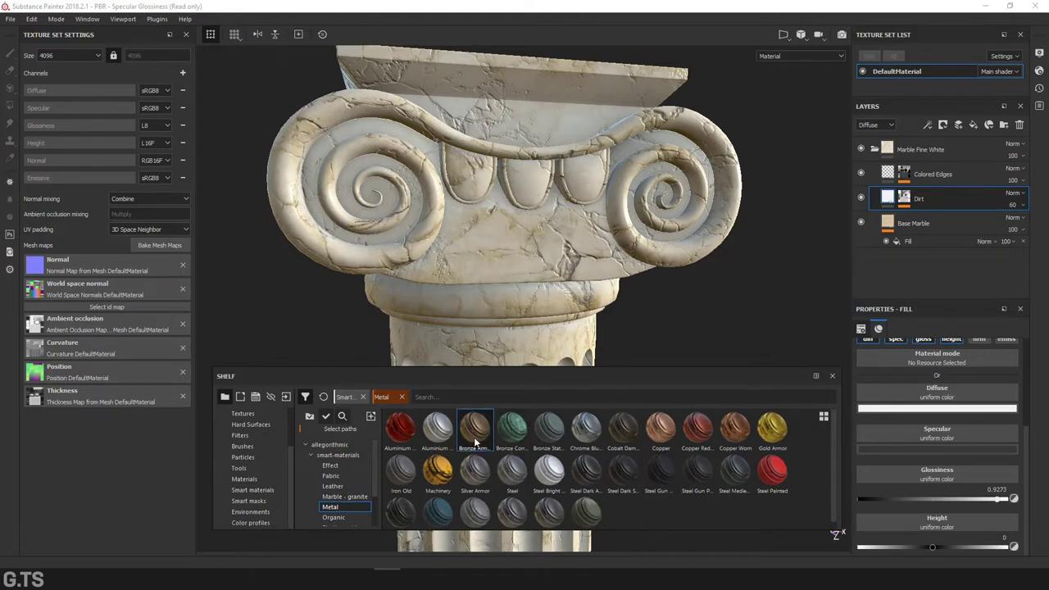
mouse_move(476, 443)
left_mouse_down()
mouse_move(681, 343)
mouse_move(916, 144)
left_mouse_up()
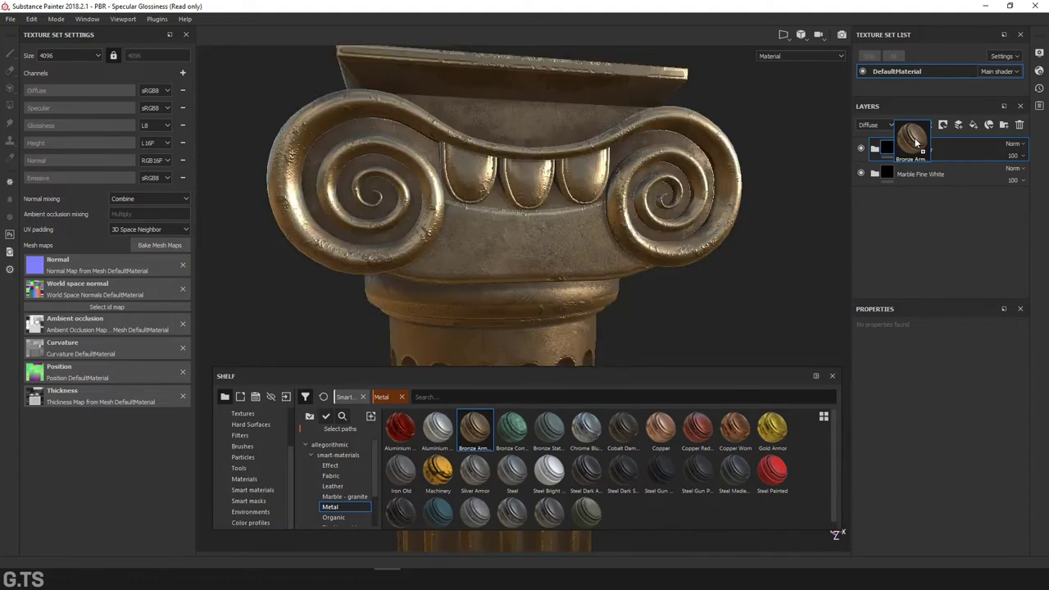
mouse_move(793, 264)
left_mouse_down("alt")
mouse_move(815, 274)
mouse_move(845, 254)
left_mouse_up("alt")
Compare the Edges Damages layer off and on, then select it and open its mask
left_click(874, 153)
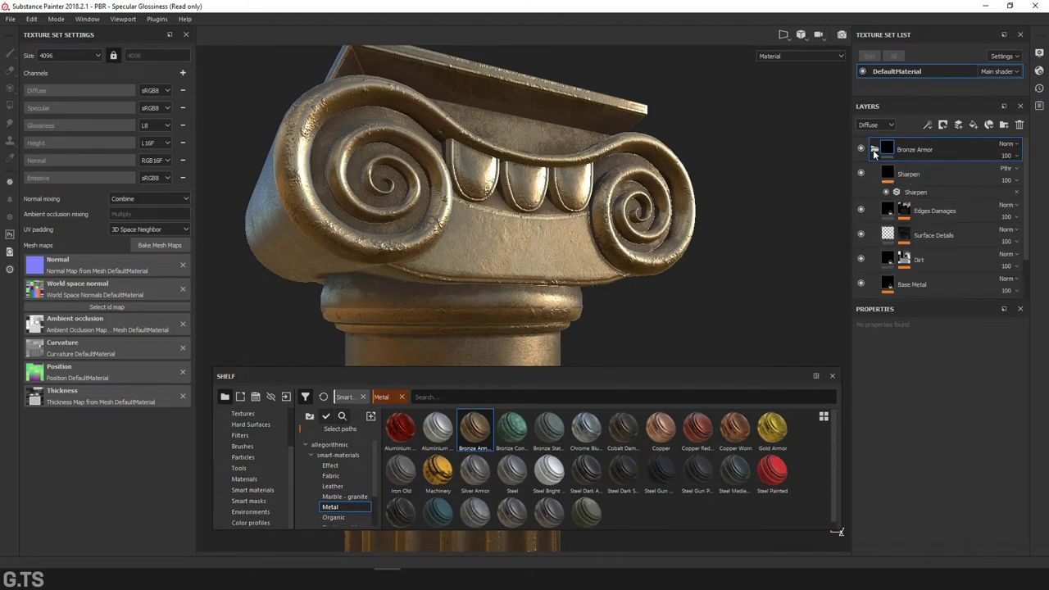
left_click(861, 212)
left_click(861, 211)
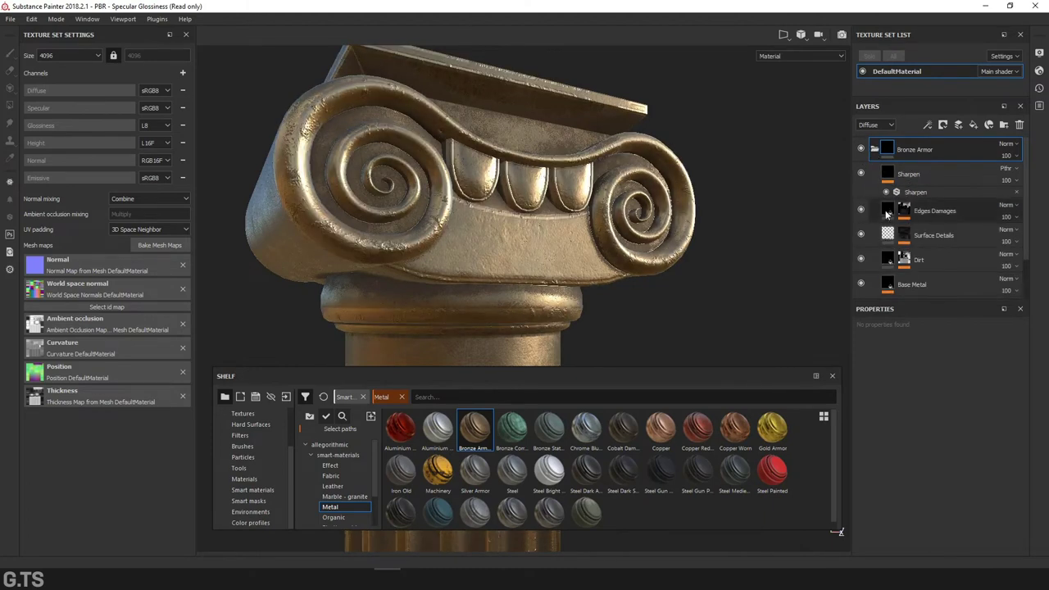
left_click(951, 215)
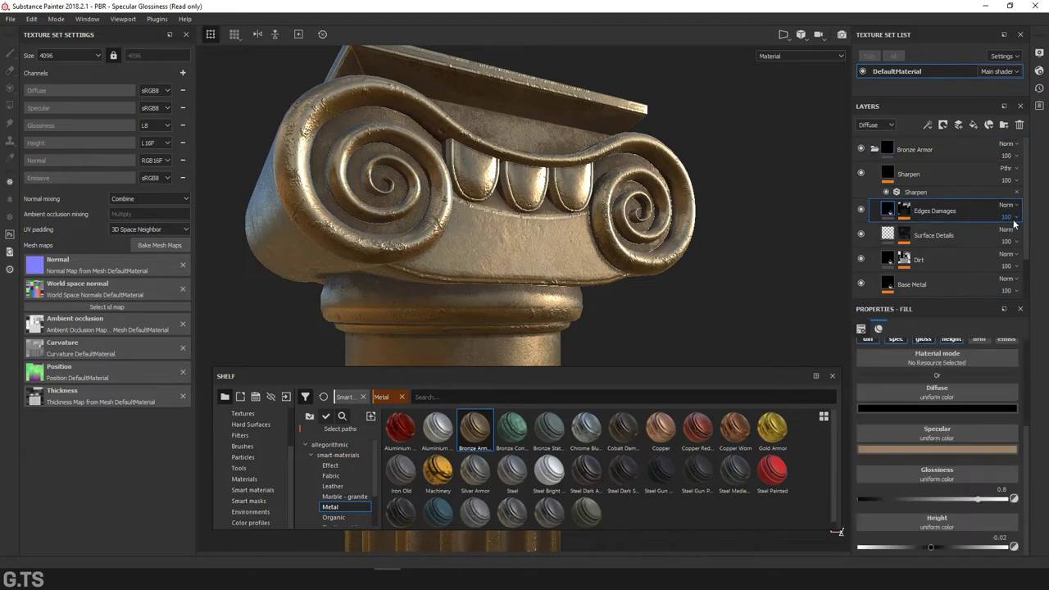
left_click(908, 212)
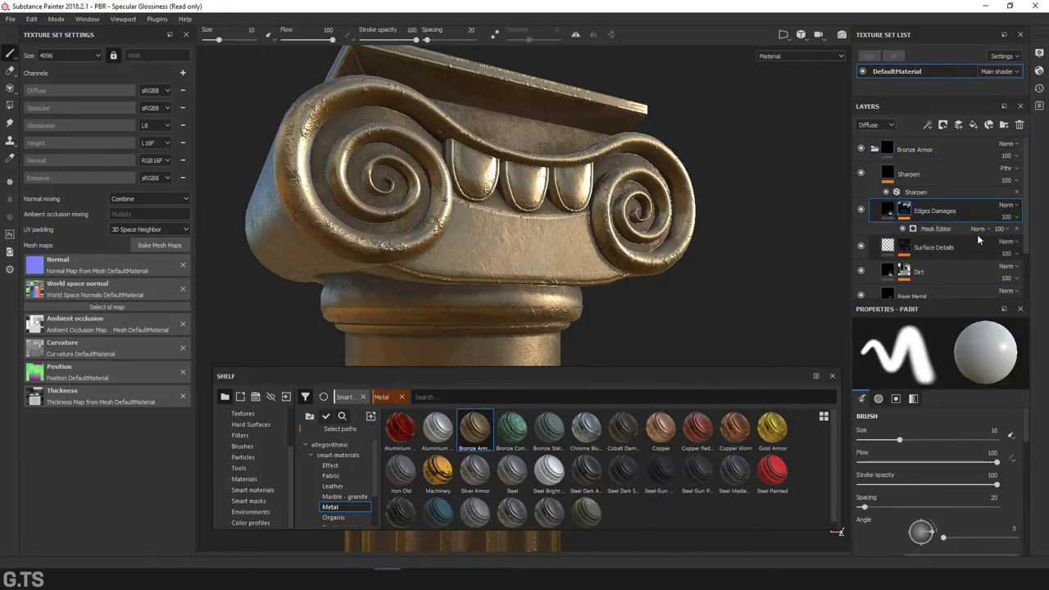
Lower the Mask Editor opacity to fade the bronze edge wear
left_click(1003, 229)
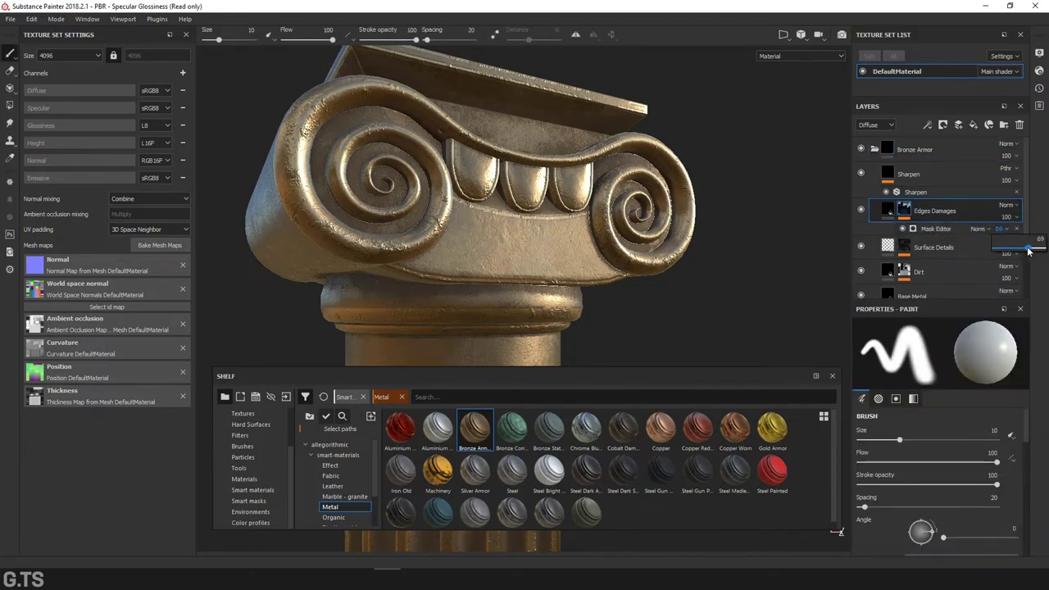
mouse_move(1027, 253)
left_mouse_down()
mouse_move(1004, 250)
mouse_move(1012, 253)
left_mouse_up()
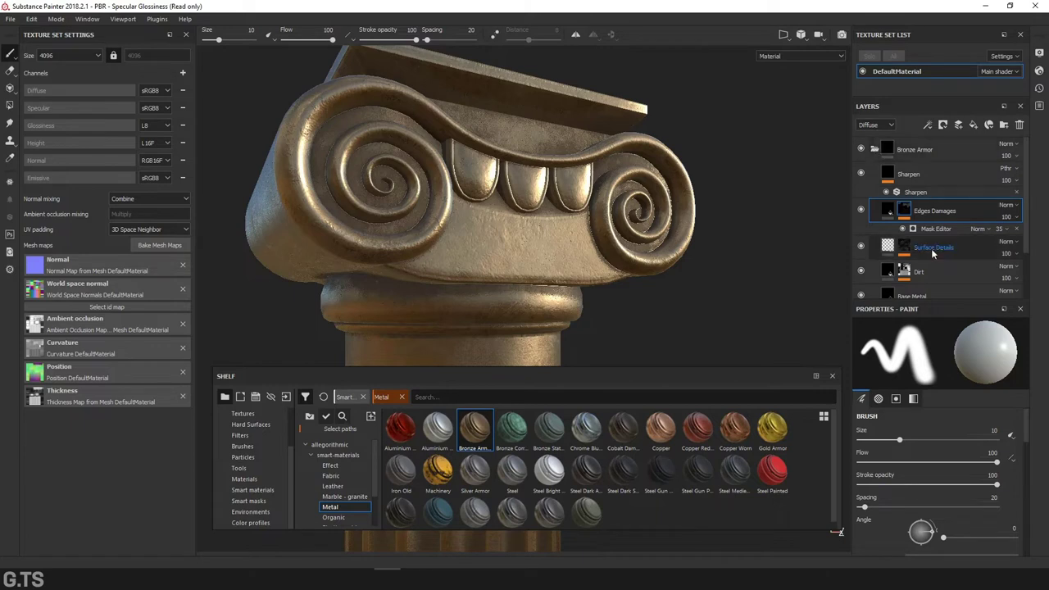
scroll(932, 248, "down", 1)
scroll(930, 211, "up", 1)
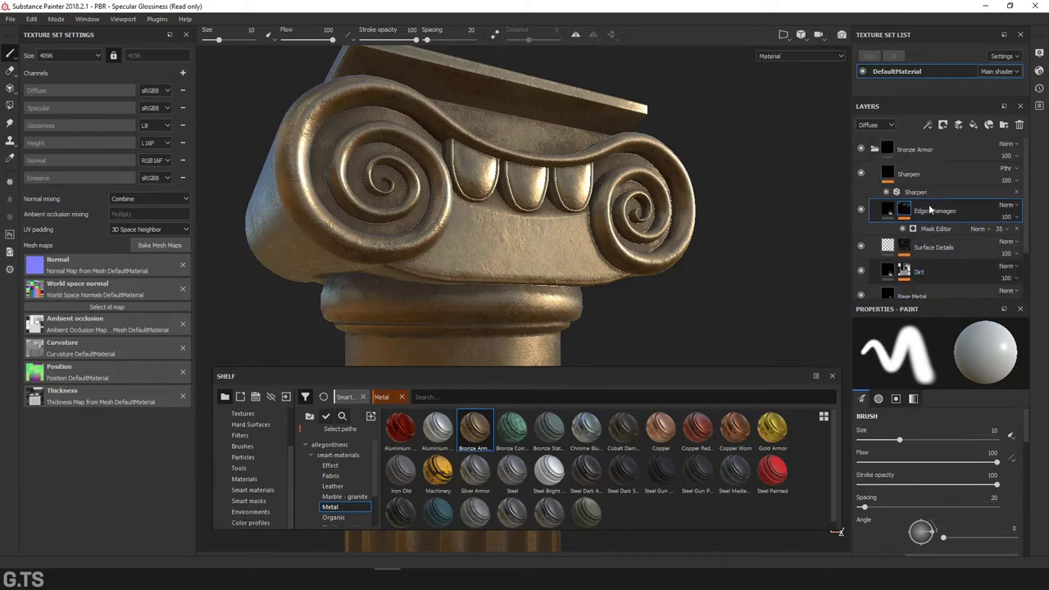
Shift the Edges Damages specular colour from orange to yellow
left_click(875, 149)
left_click(874, 150)
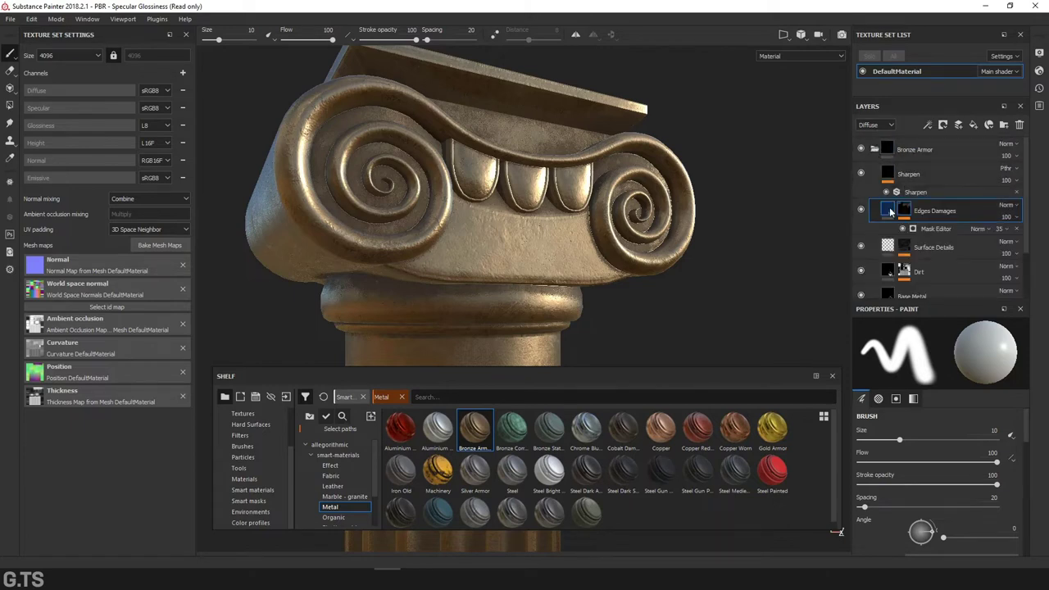
left_click(888, 211)
left_click(958, 448)
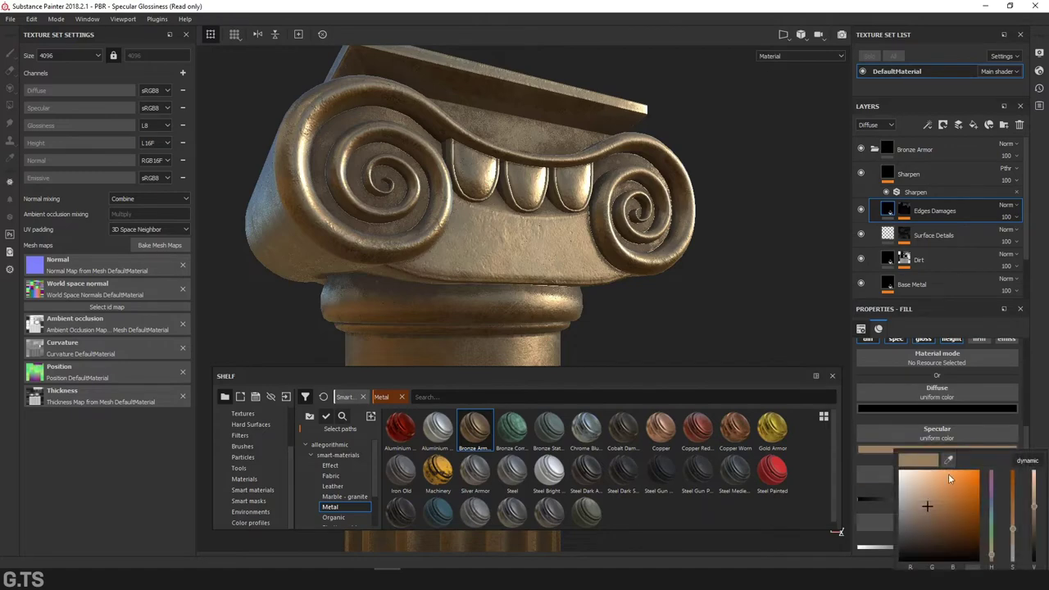
left_click(1016, 468)
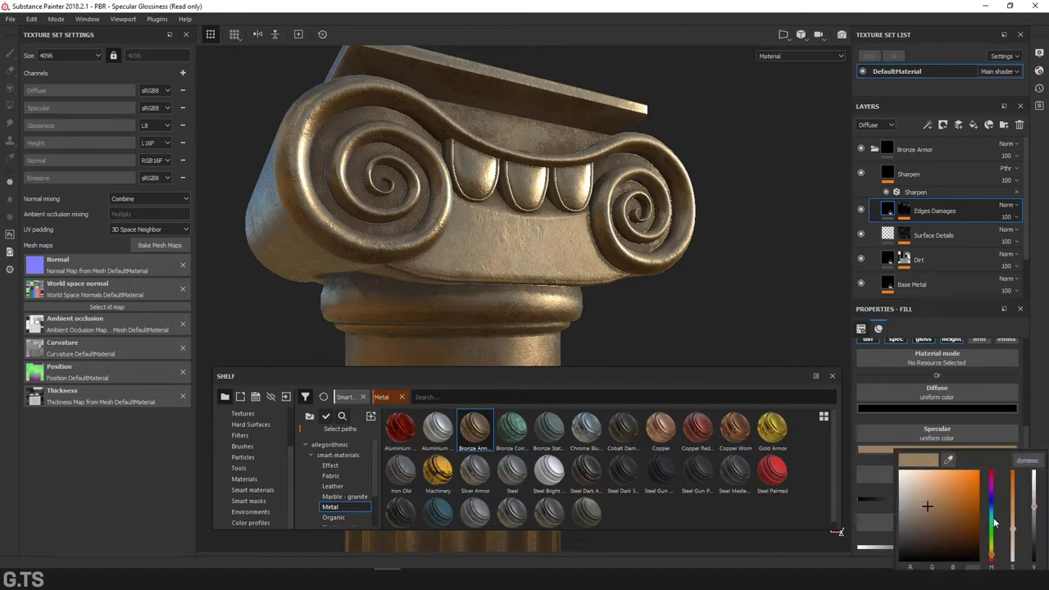
mouse_move(991, 556)
left_mouse_down()
mouse_move(942, 502)
mouse_move(955, 487)
mouse_move(937, 500)
left_mouse_up()
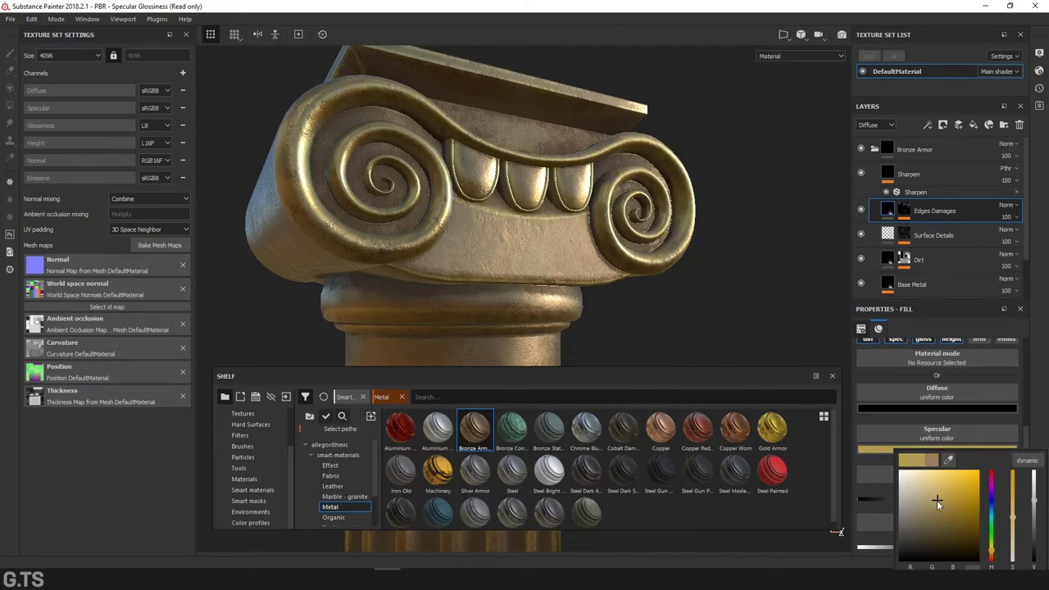
Make the Base Metal specular colour a lighter yellow and inspect the golden capital
left_click(887, 287)
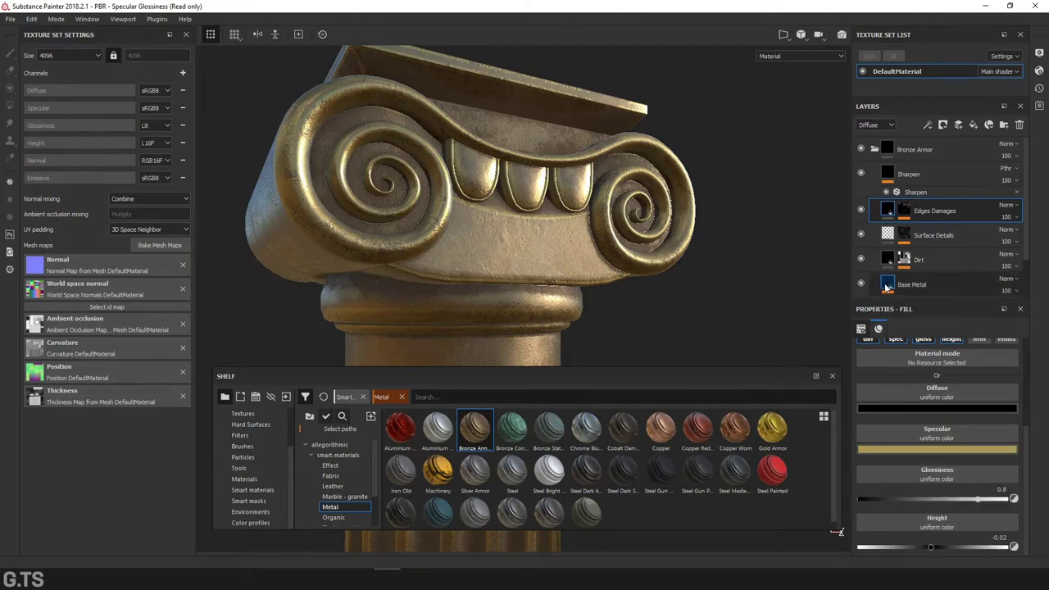
left_click(917, 450)
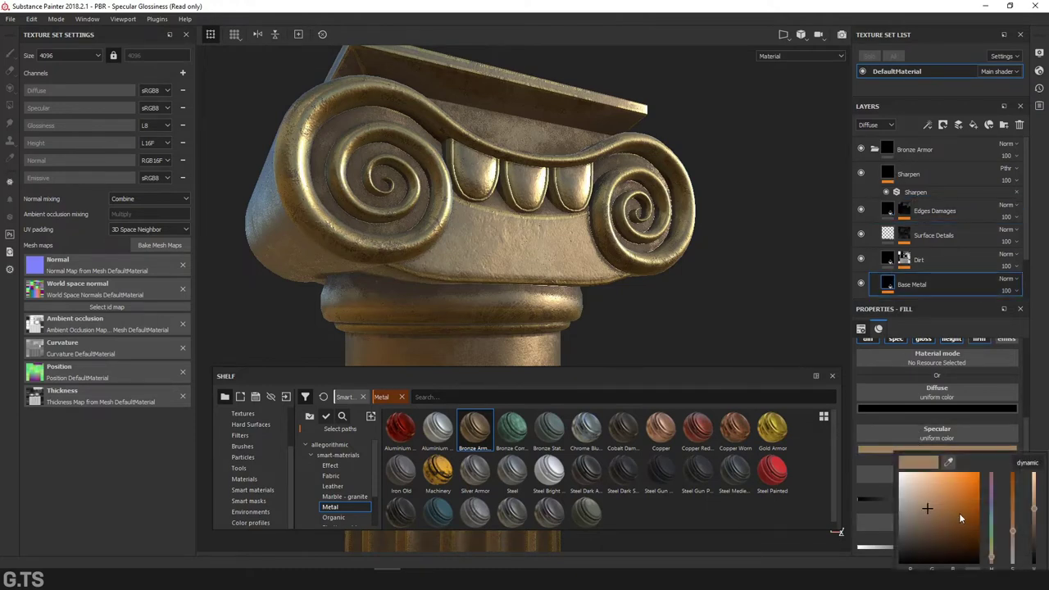
left_click(1027, 480)
left_click(990, 556)
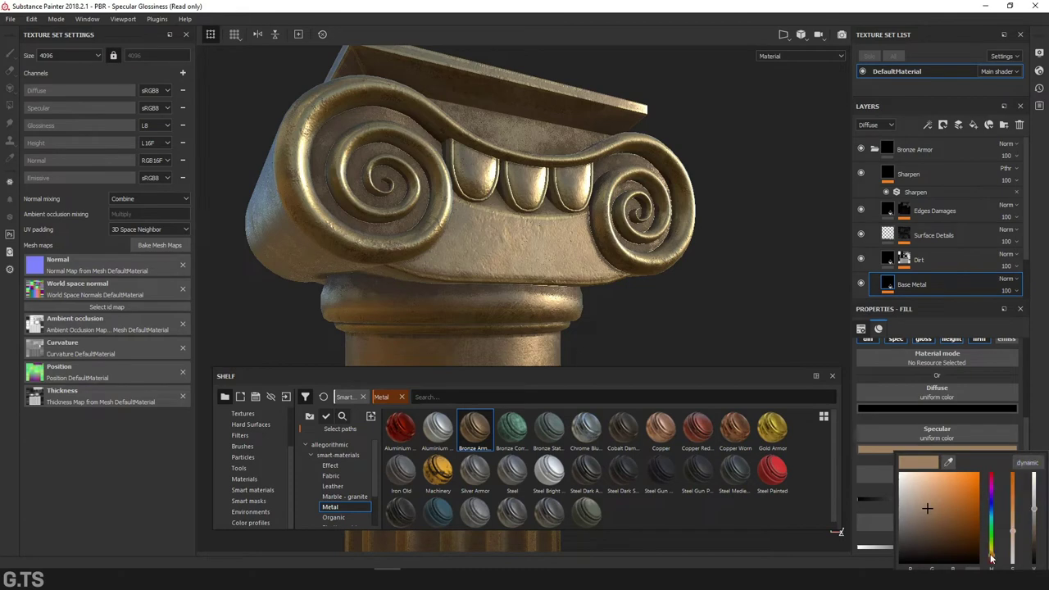
left_click(938, 503)
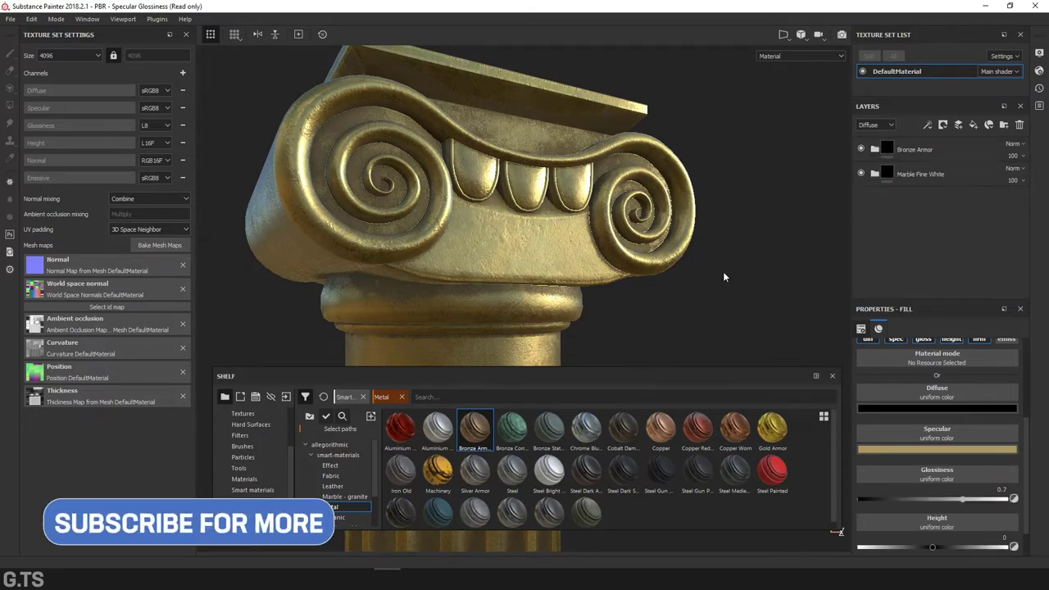
left_click_drag(724, 277, 785, 251, "alt")
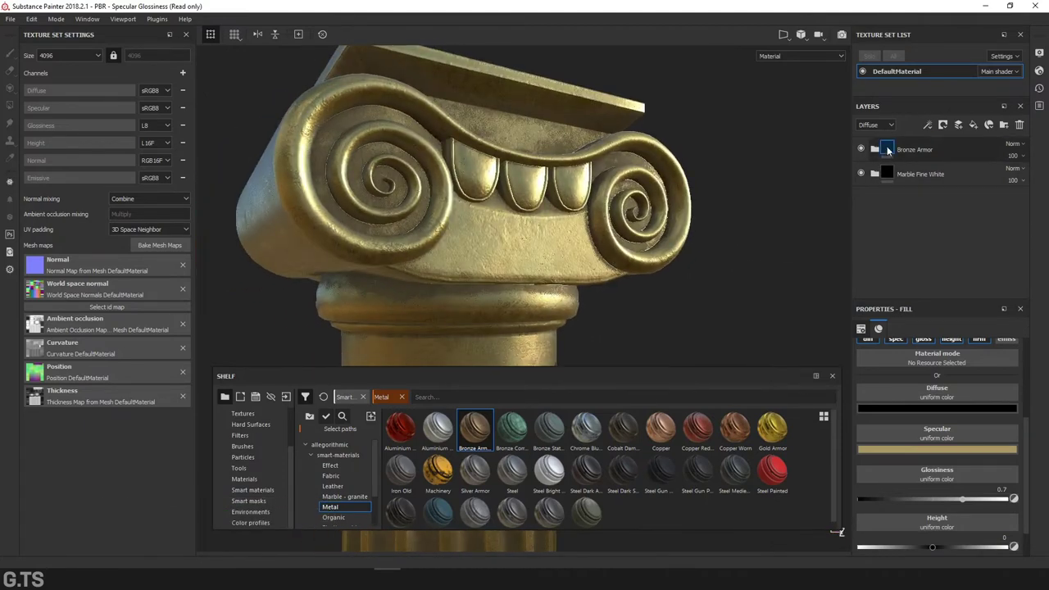
mouse_move(887, 150)
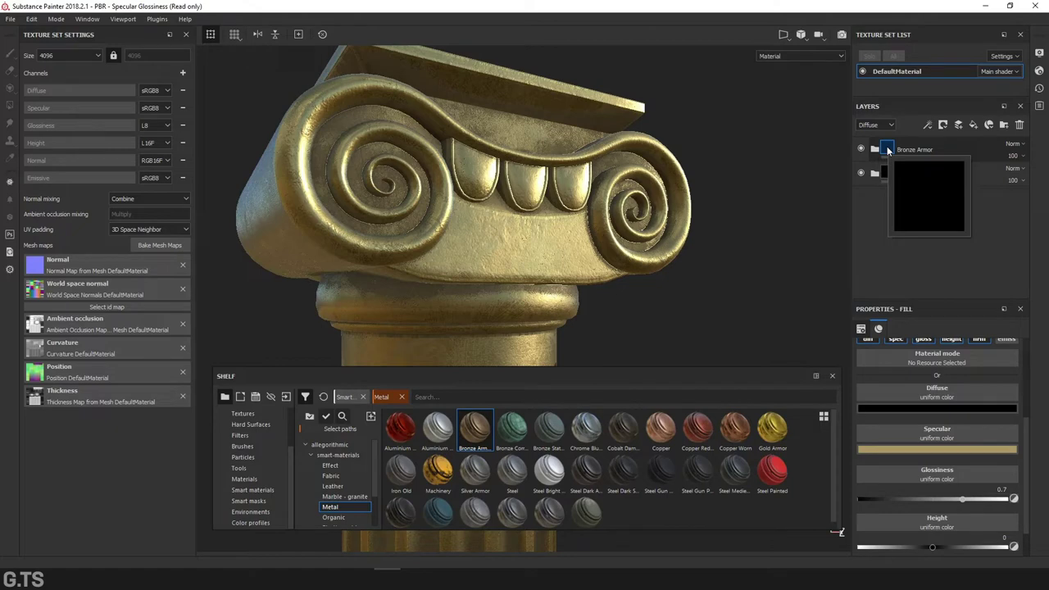
Give the Bronze Armor folder a black mask so it is hidden
left_click(887, 151)
left_click(942, 125)
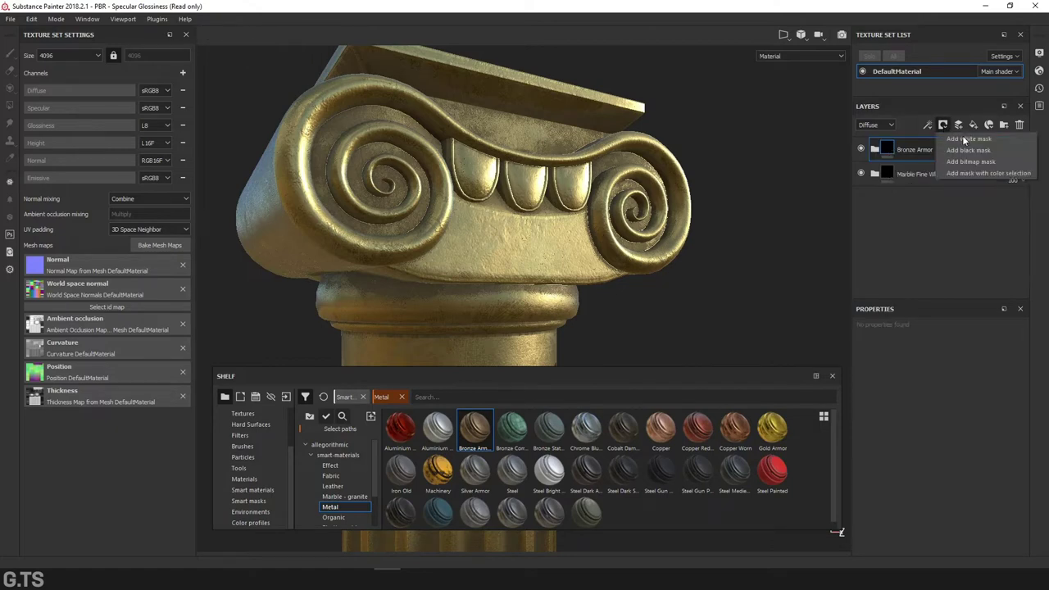
left_click(968, 150)
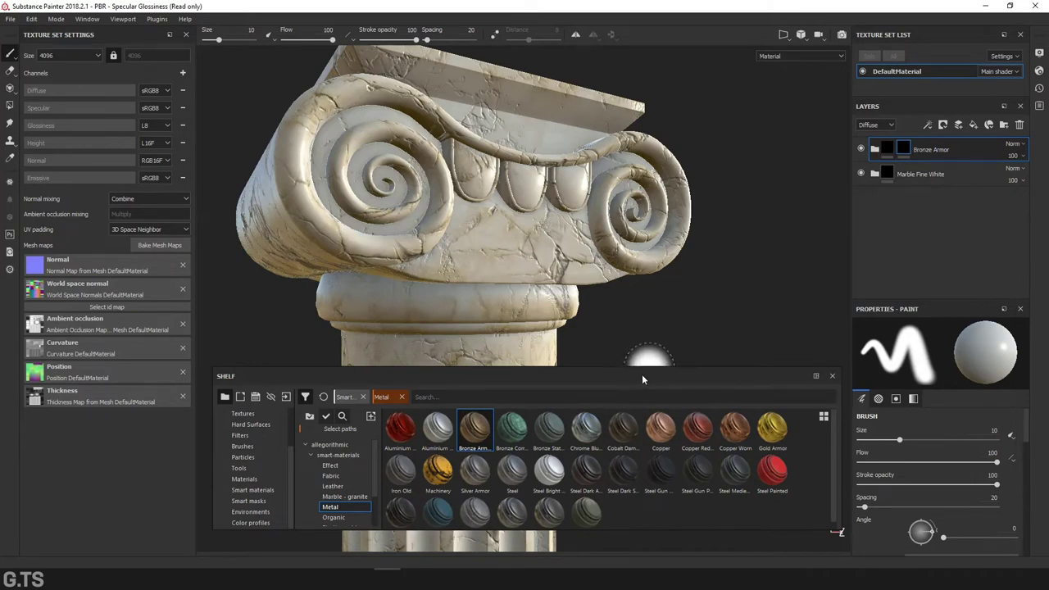
left_click(832, 376)
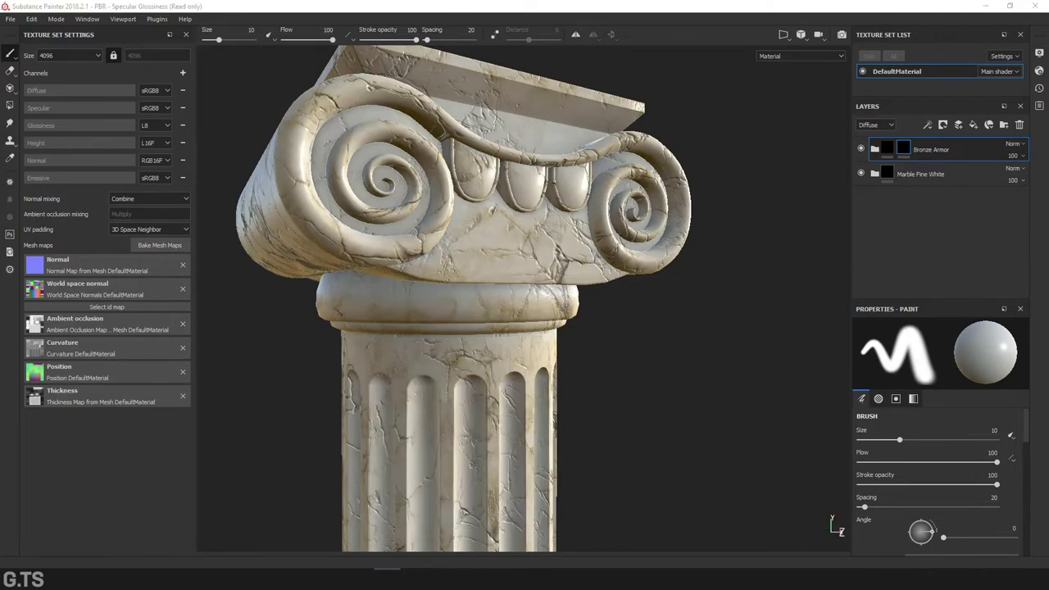
Set Polygon Fill to mesh mode and reveal bronze on the right volute
left_click(10, 106)
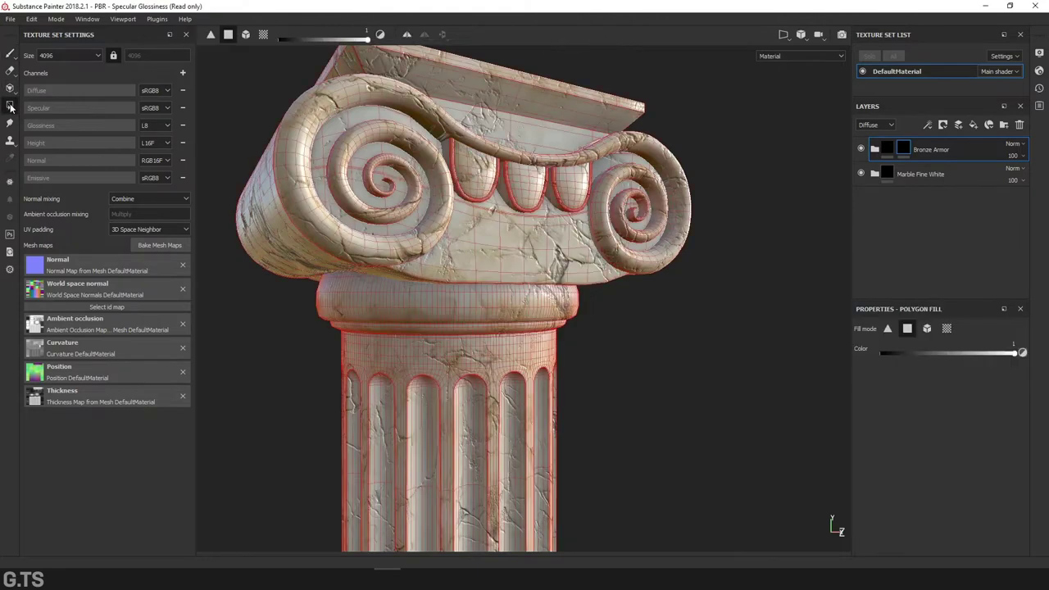
left_click_drag(697, 317, 668, 324, "alt")
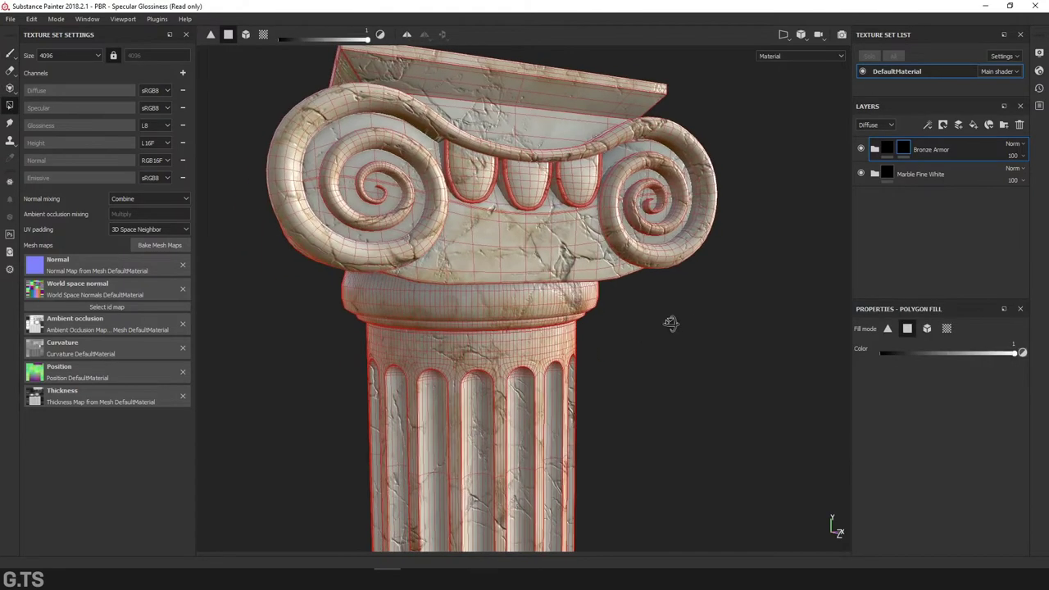
left_click(927, 328)
left_click_drag(806, 367, 726, 332, "alt")
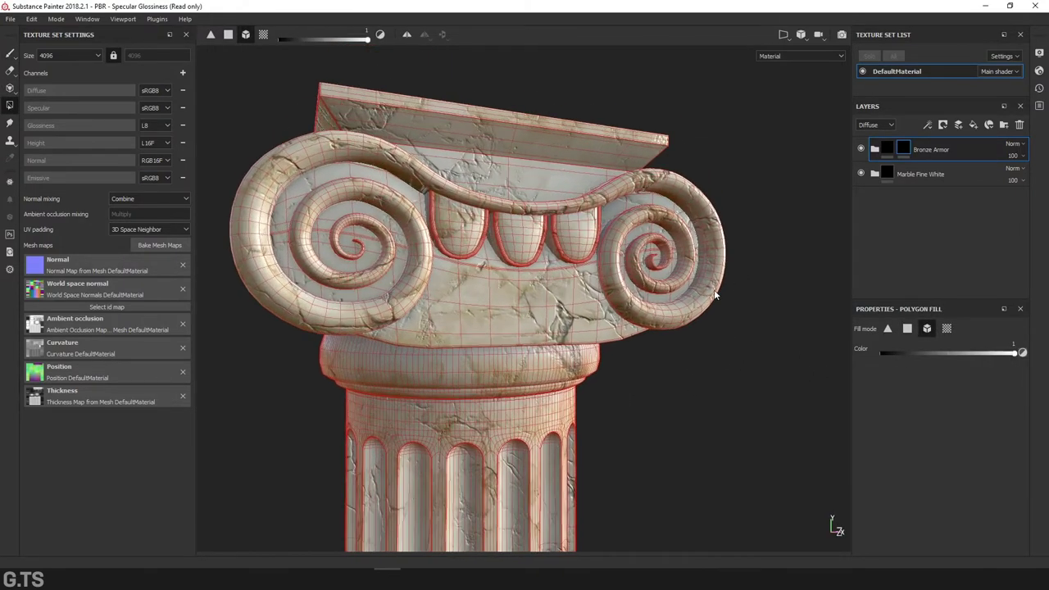
scroll(710, 303, "up", 2)
left_click(710, 299)
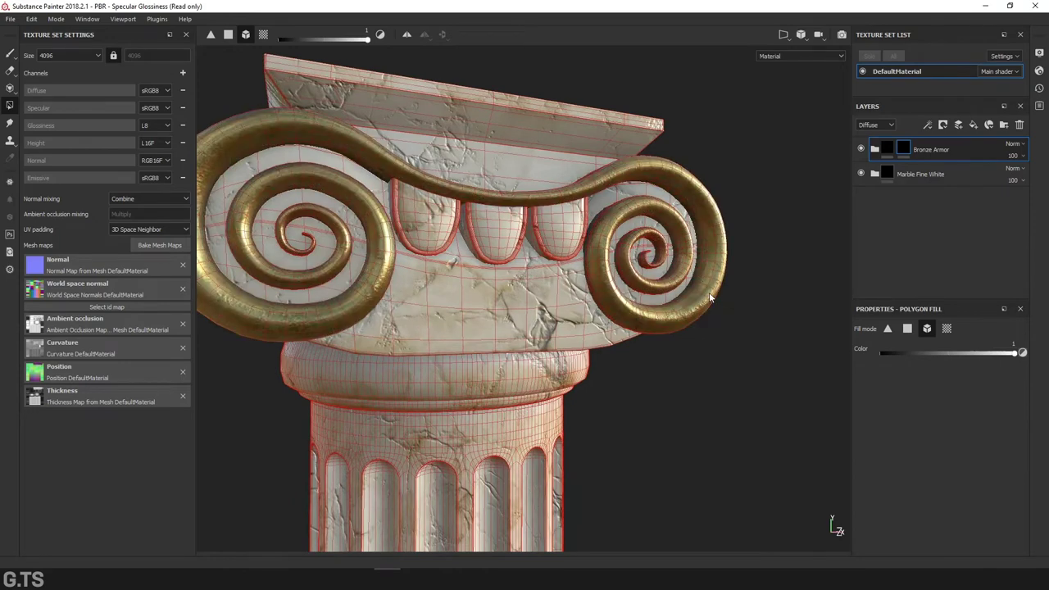
Reveal bronze on the middle, left and right egg mouldings
scroll(748, 374, "up", 2)
scroll(475, 216, "up", 2)
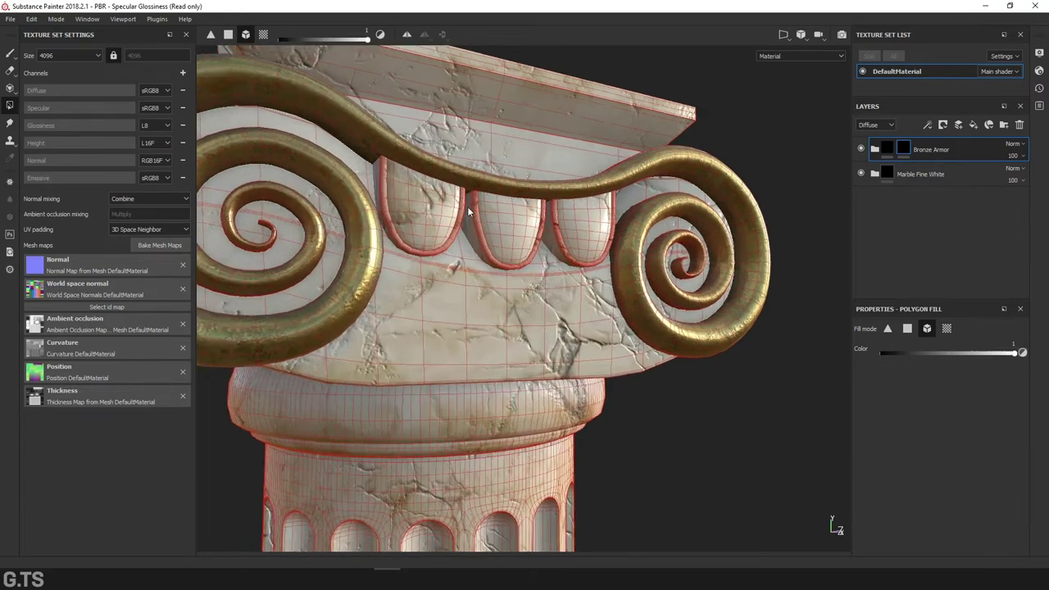
scroll(520, 239, "up", 2)
left_click(528, 225)
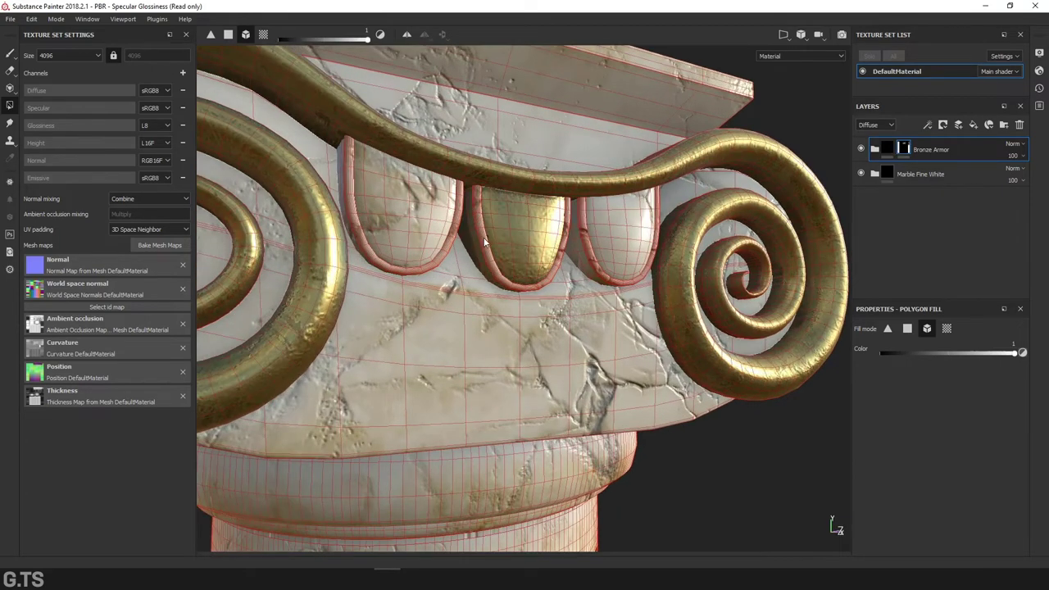
left_click(430, 227)
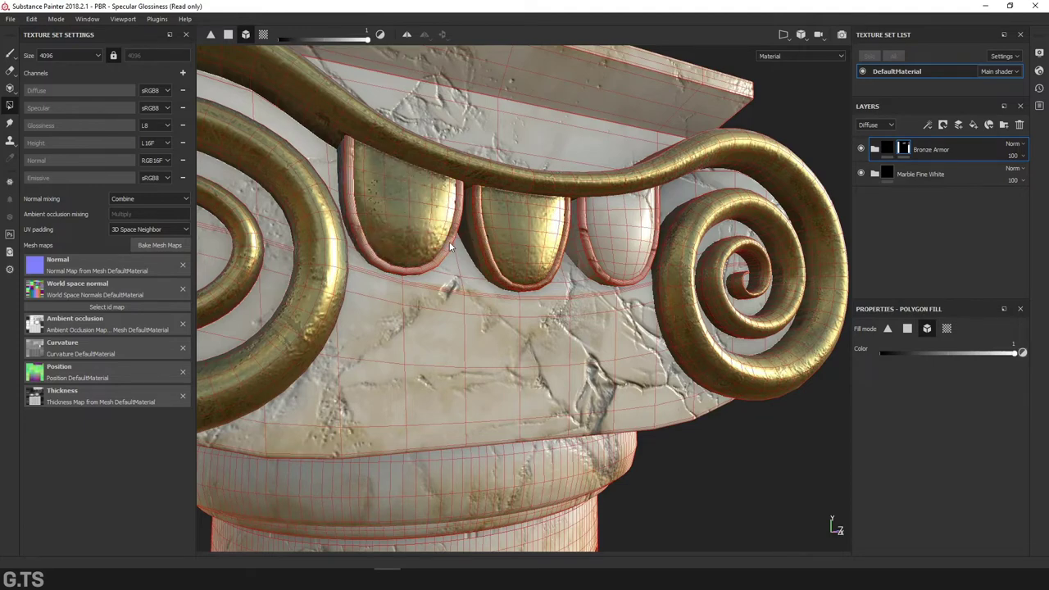
left_click(616, 238)
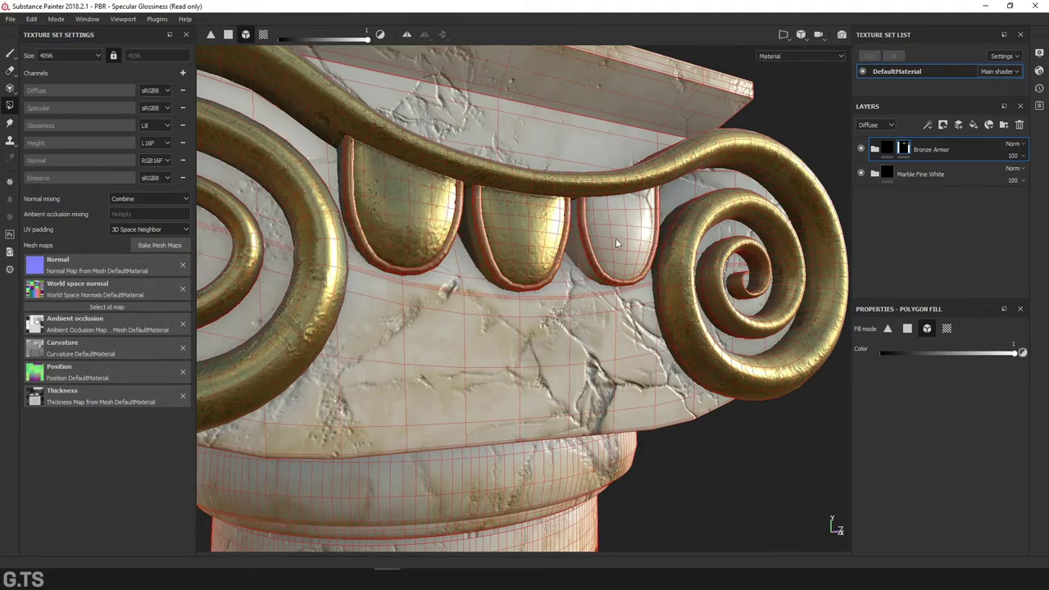
scroll(637, 273, "down", 5)
From a three-quarter view, reveal bronze on three more egg mouldings
mouse_move(637, 273)
left_mouse_down("alt")
mouse_move(672, 405)
mouse_move(798, 421)
mouse_move(423, 350)
left_mouse_up("alt")
scroll(673, 405, "down", 3)
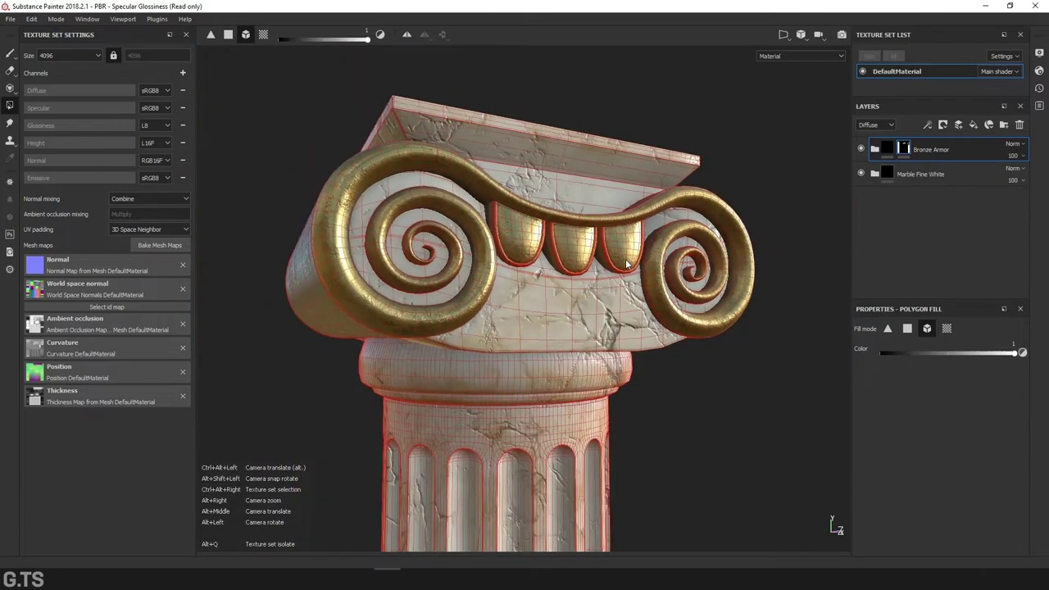
scroll(423, 351, "up", 3)
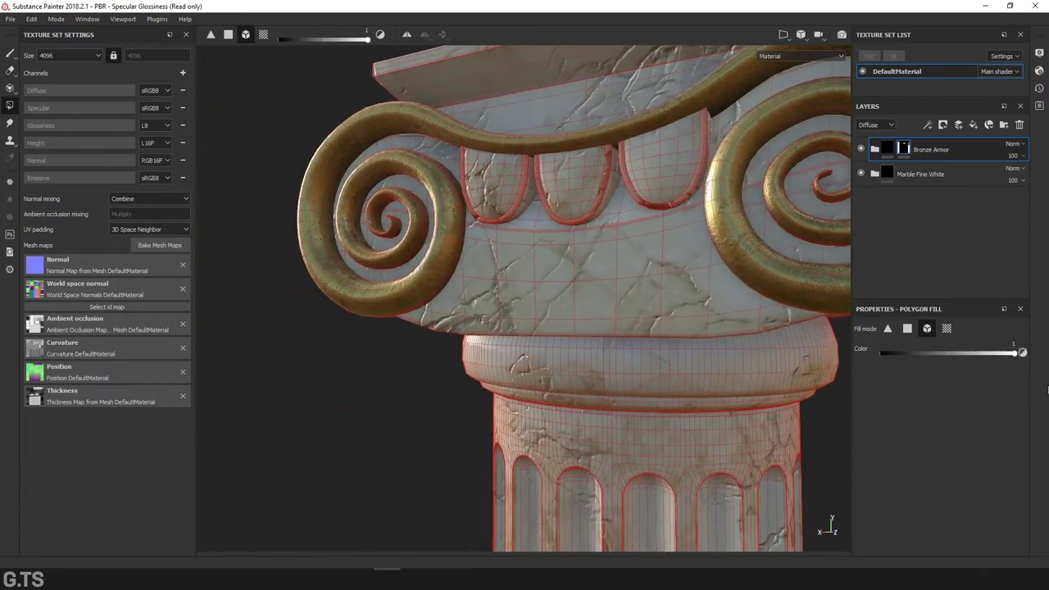
scroll(320, 413, "up", 2)
left_click(466, 241)
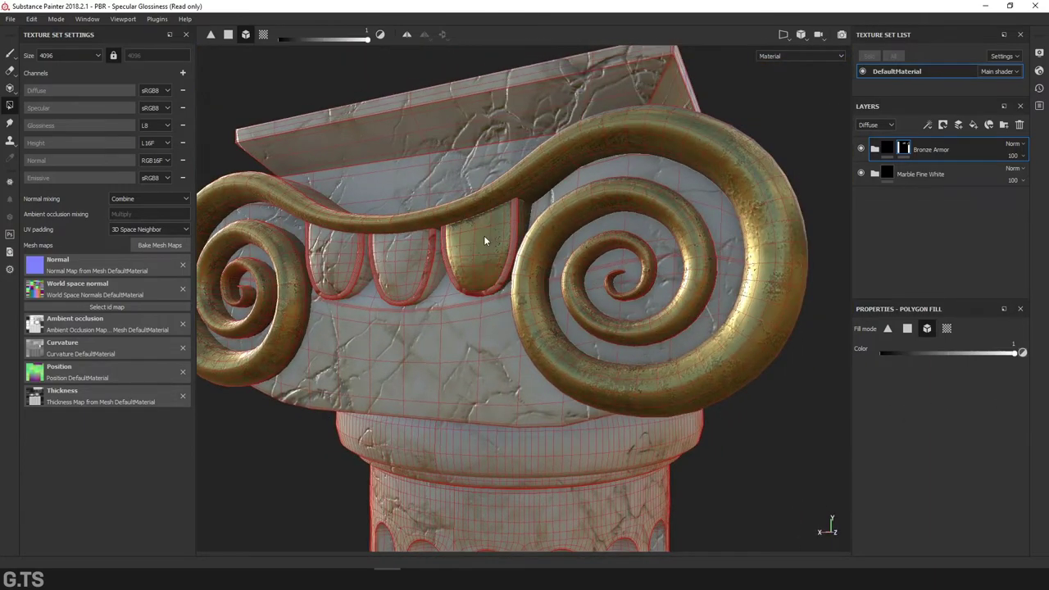
left_click(430, 272)
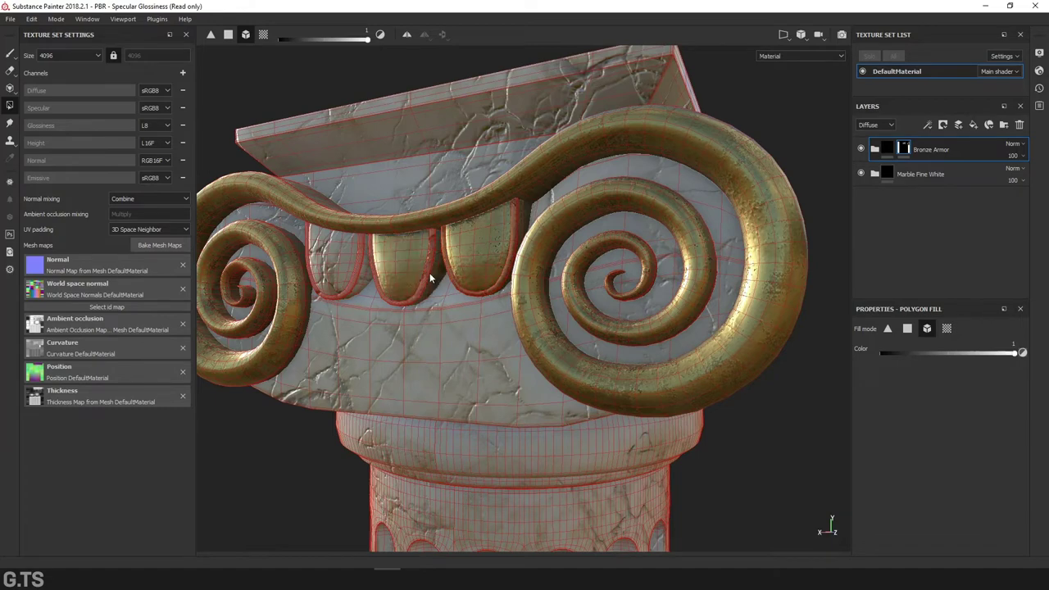
left_click(351, 283)
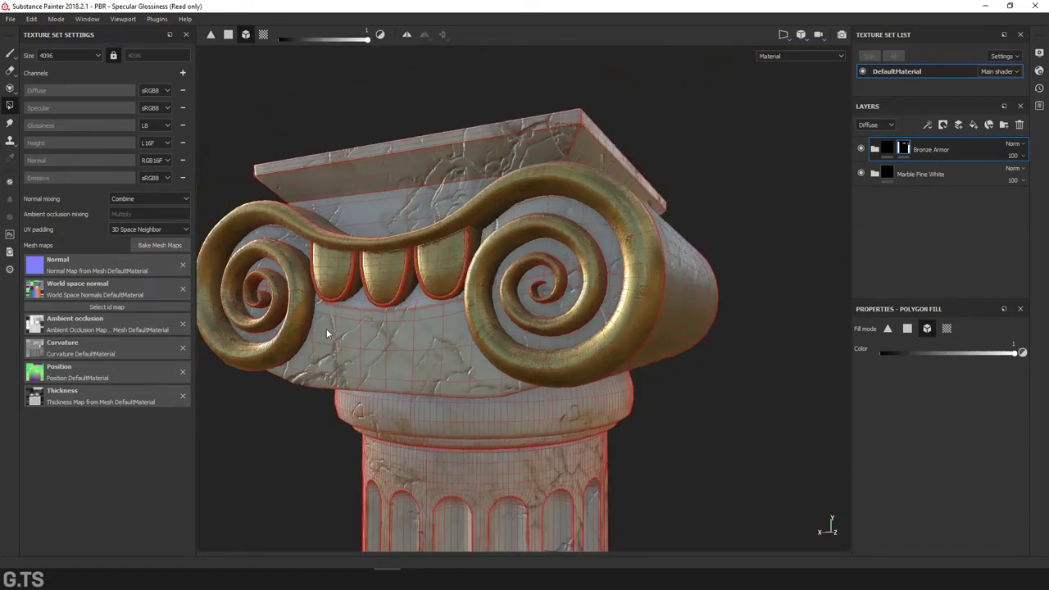
scroll(326, 332, "down", 5)
Orbit around the column to the top slab and bring up the viewport layout options
mouse_move(289, 415)
left_mouse_down("alt")
mouse_move(519, 410)
mouse_move(437, 363)
mouse_move(831, 344)
mouse_move(713, 393)
mouse_move(541, 375)
mouse_move(479, 381)
mouse_move(632, 351)
mouse_move(659, 326)
mouse_move(629, 323)
left_mouse_up("alt")
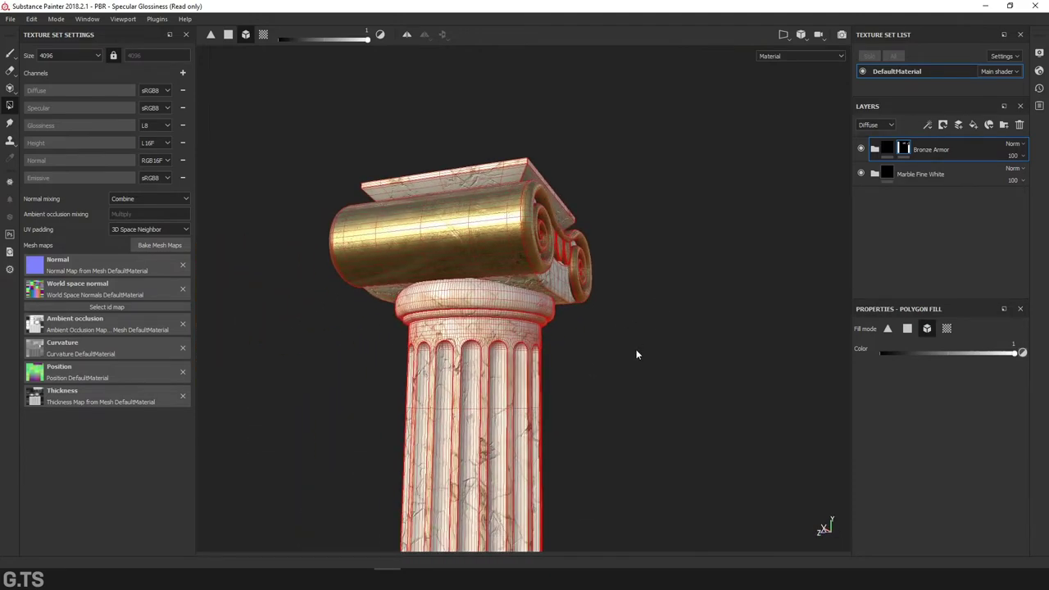
middle_click_drag(628, 323, 525, 276, "alt")
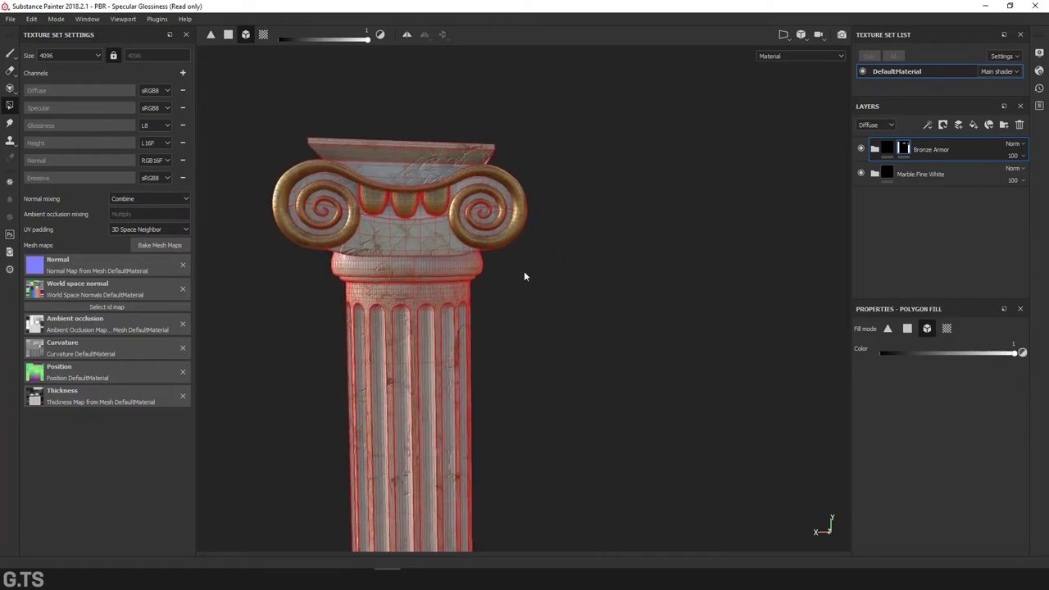
scroll(440, 247, "up", 3)
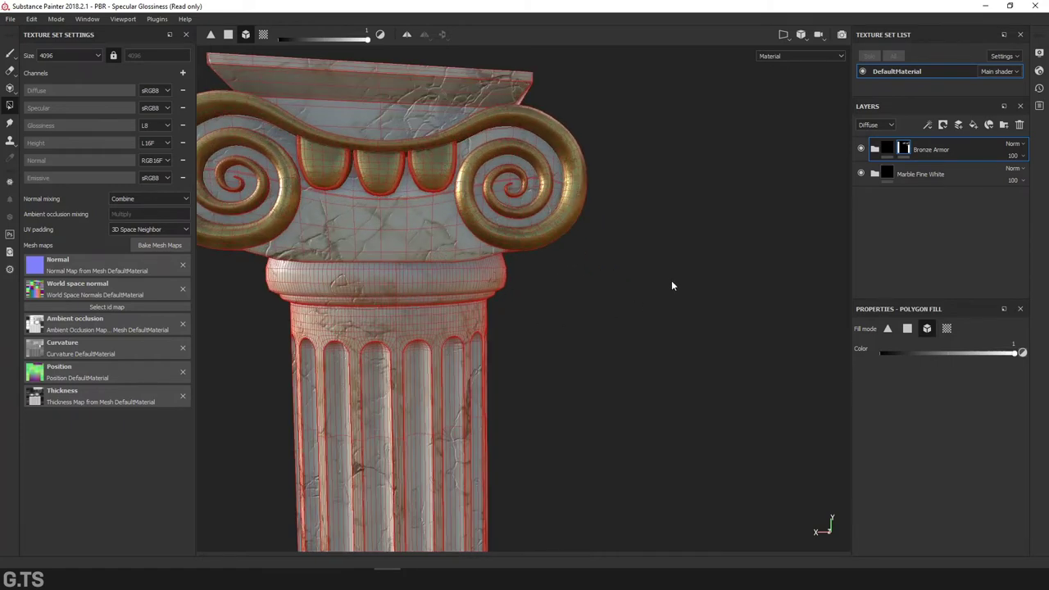
mouse_move(649, 310)
left_mouse_down("alt")
mouse_move(593, 286)
mouse_move(574, 303)
mouse_move(579, 288)
left_mouse_up("alt")
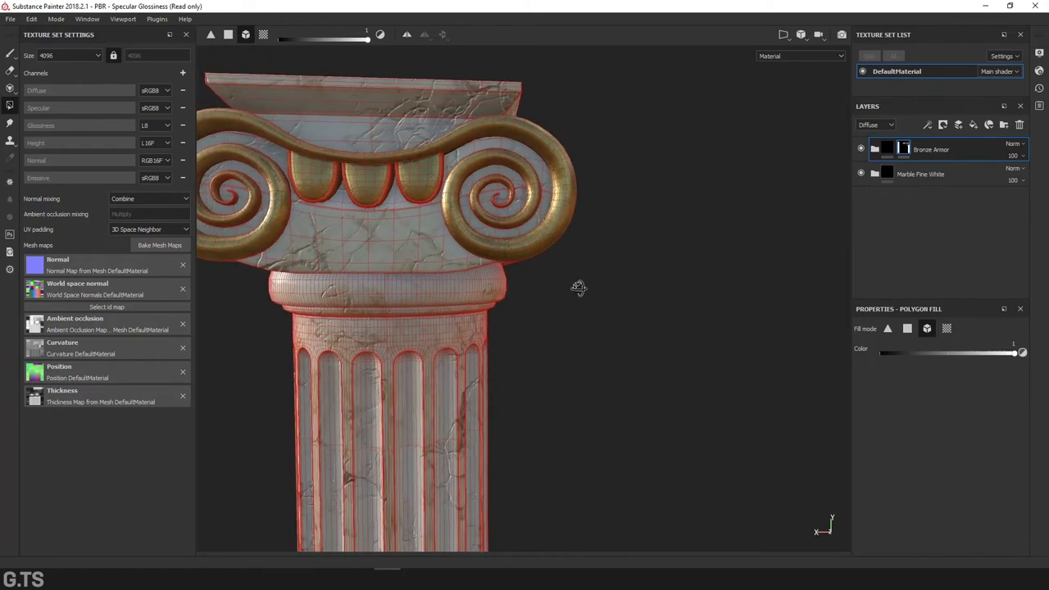
left_click(783, 36)
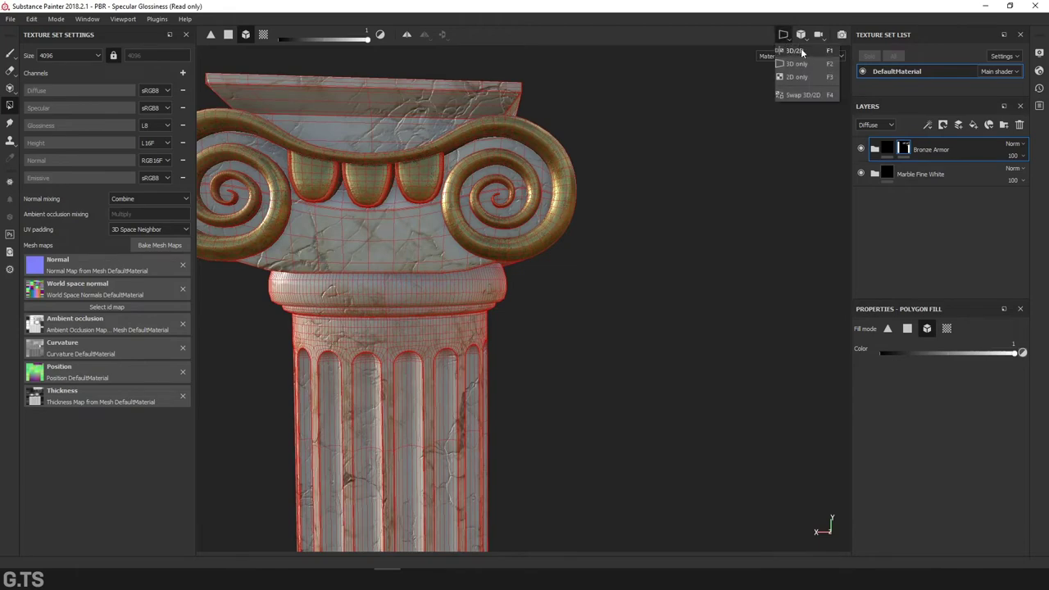
Switch to the 3D/2D layout, turn the column, and zoom the UV pane onto the islands
left_click(800, 50)
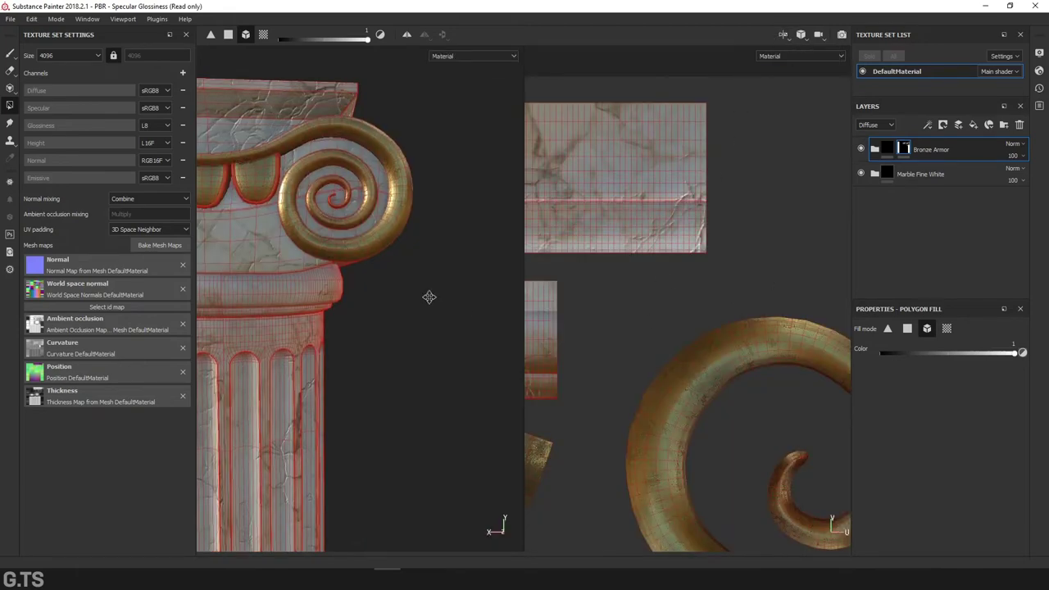
mouse_move(426, 298)
left_mouse_down("alt")
mouse_move(566, 304)
mouse_move(470, 344)
mouse_move(456, 335)
mouse_move(459, 344)
mouse_move(462, 321)
left_mouse_up("alt")
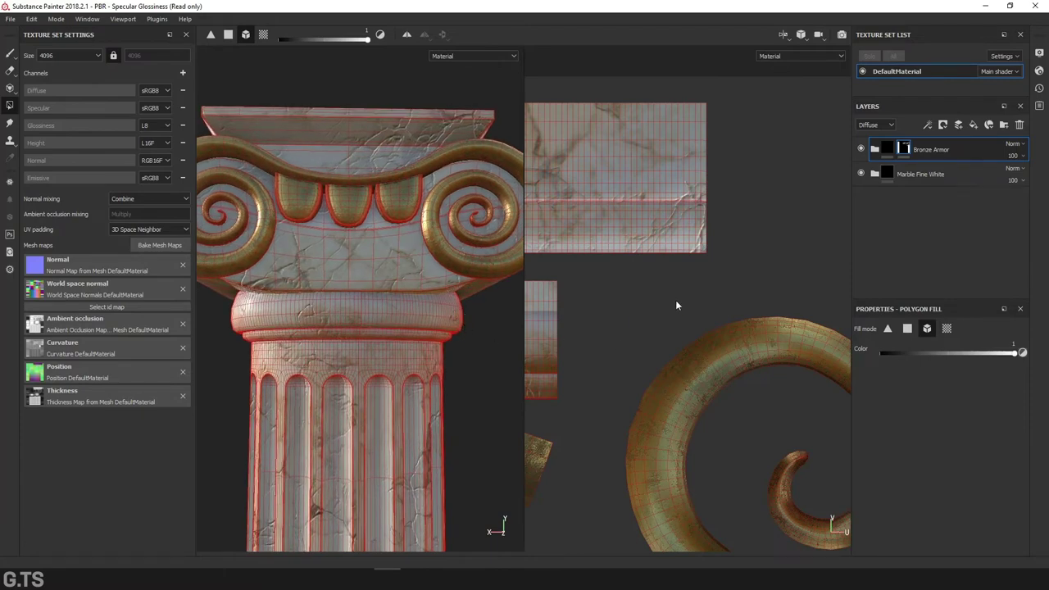
scroll(650, 296, "down", 3)
scroll(802, 307, "up", 2)
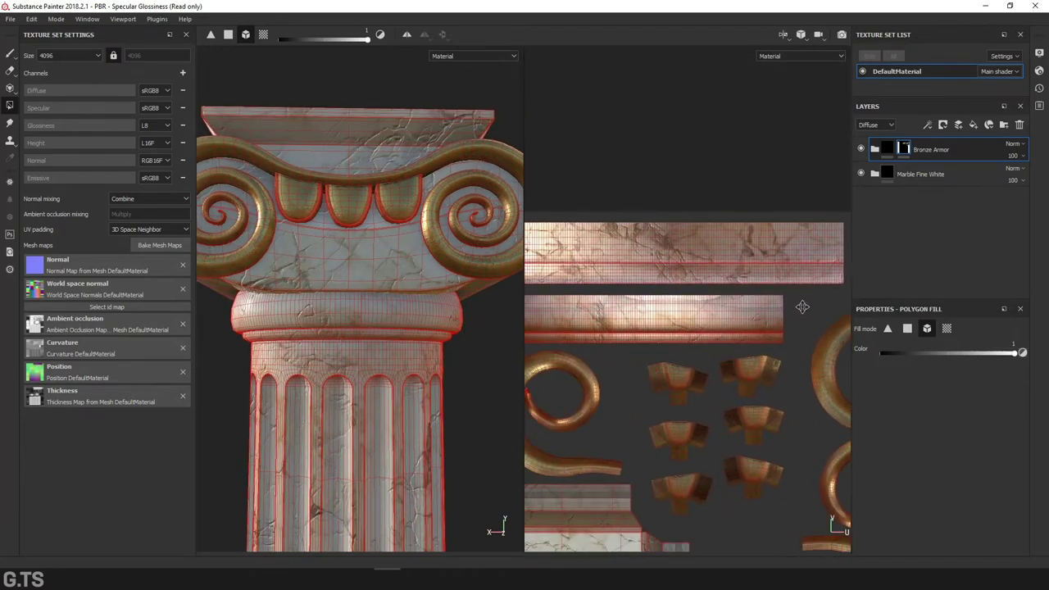
scroll(786, 306, "up", 1)
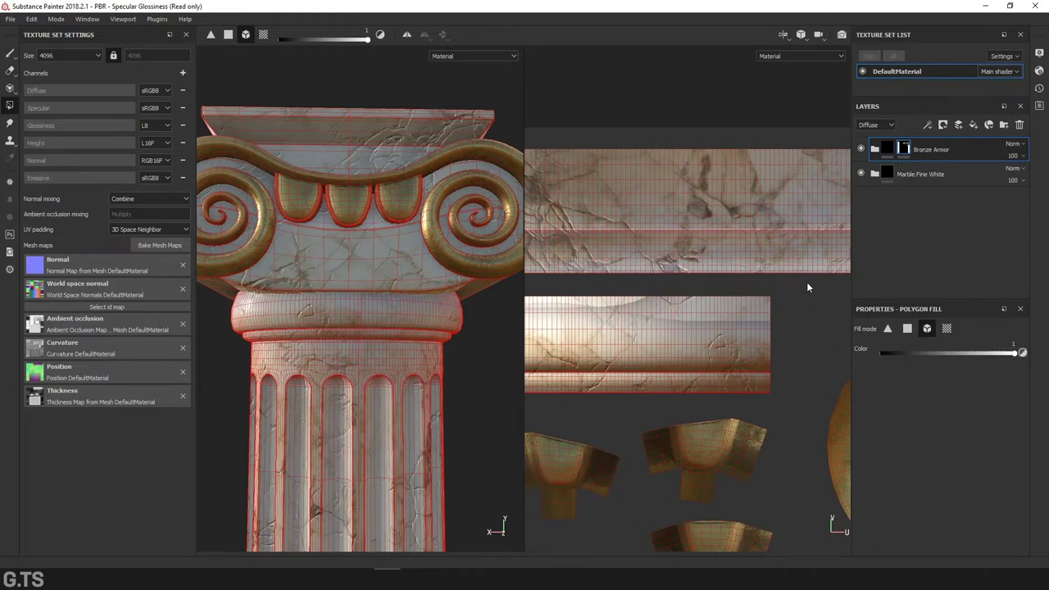
scroll(806, 282, "up", 2)
scroll(695, 303, "up", 1)
scroll(695, 303, "up", 1)
scroll(695, 302, "up", 1)
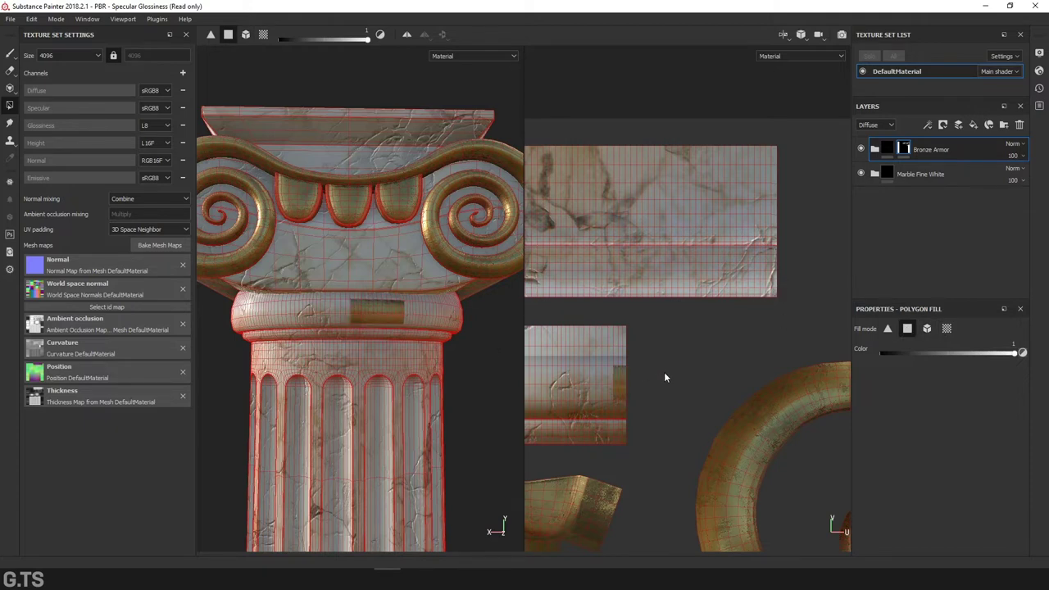
Fill the first part of the collar band's UV faces with bronze and check it from below
mouse_move(654, 351)
middle_mouse_down()
mouse_move(792, 309)
mouse_move(817, 284)
middle_mouse_up()
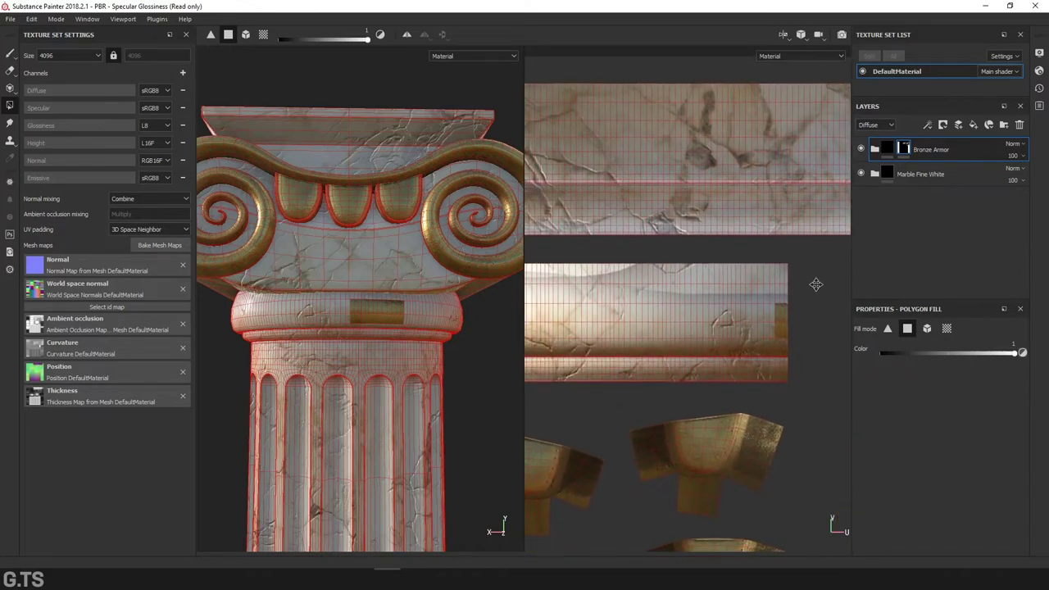
scroll(815, 291, "up", 3)
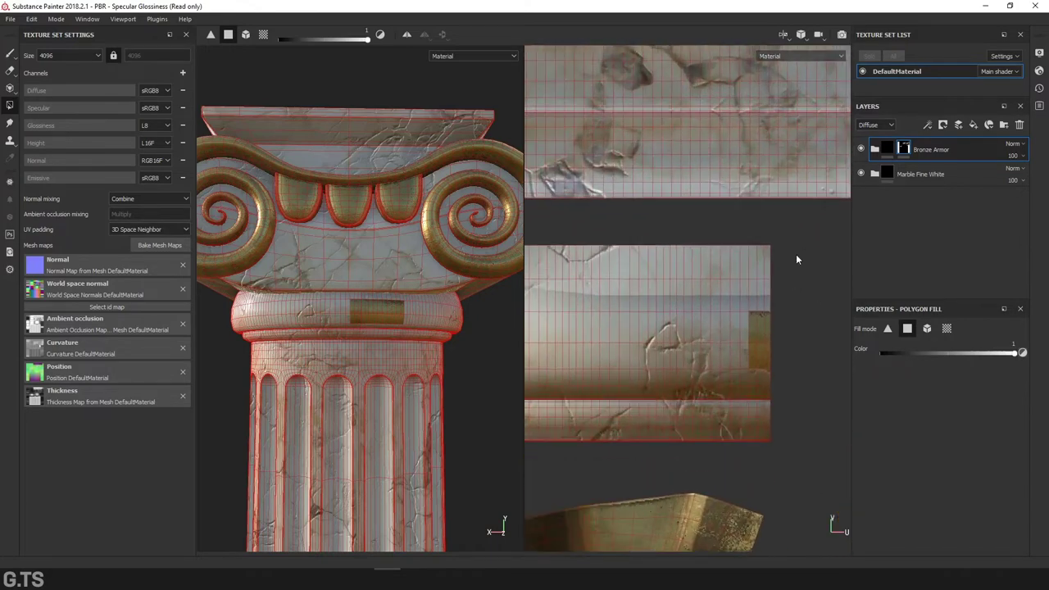
left_click_drag(706, 355, 626, 394)
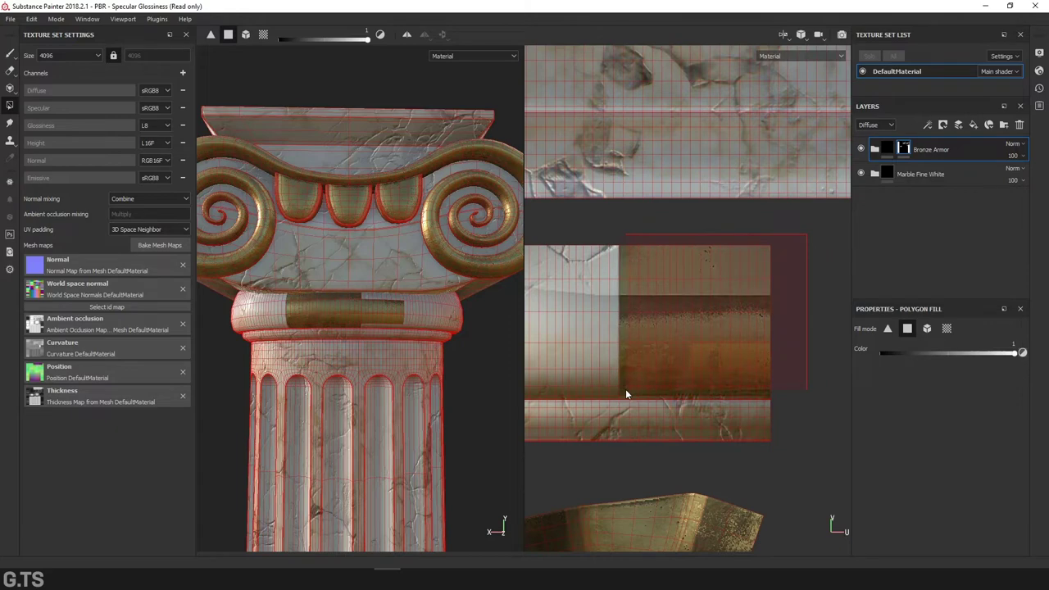
scroll(298, 293, "up", 2)
scroll(312, 295, "up", 3)
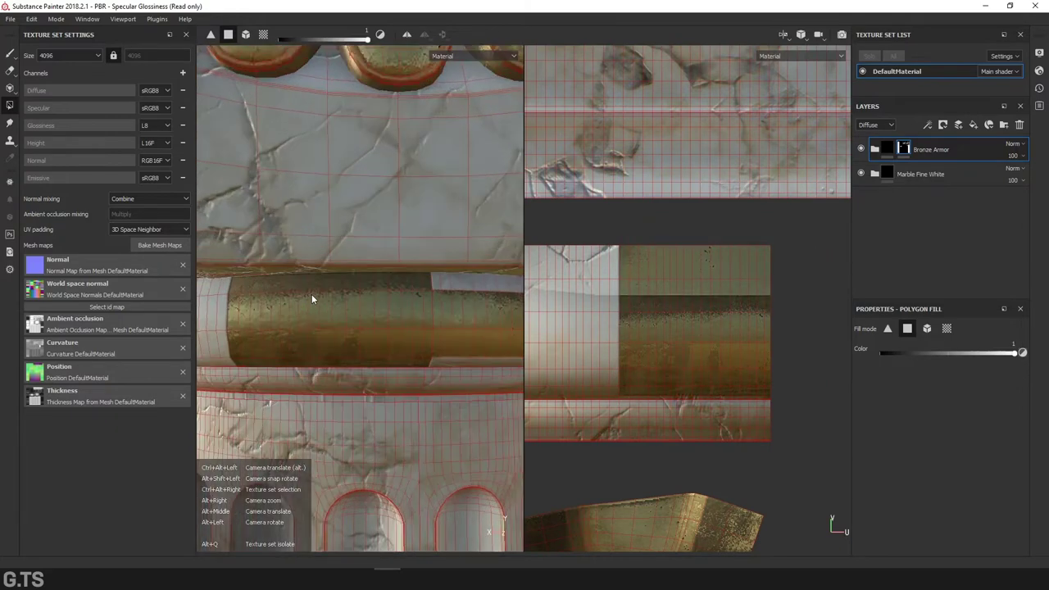
scroll(312, 294, "up", 2)
mouse_move(312, 295)
left_mouse_down("alt")
mouse_move(347, 265)
mouse_move(353, 324)
left_mouse_up("alt")
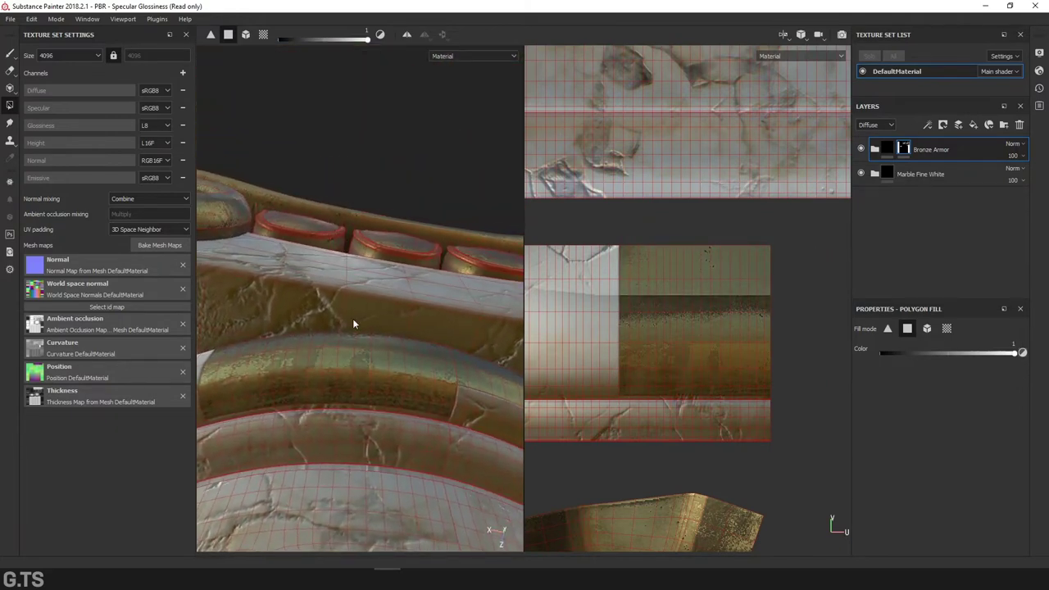
mouse_move(348, 407)
left_mouse_down("alt")
mouse_move(387, 418)
mouse_move(411, 471)
left_mouse_up("alt")
scroll(738, 402, "up", 3)
scroll(726, 395, "up", 2)
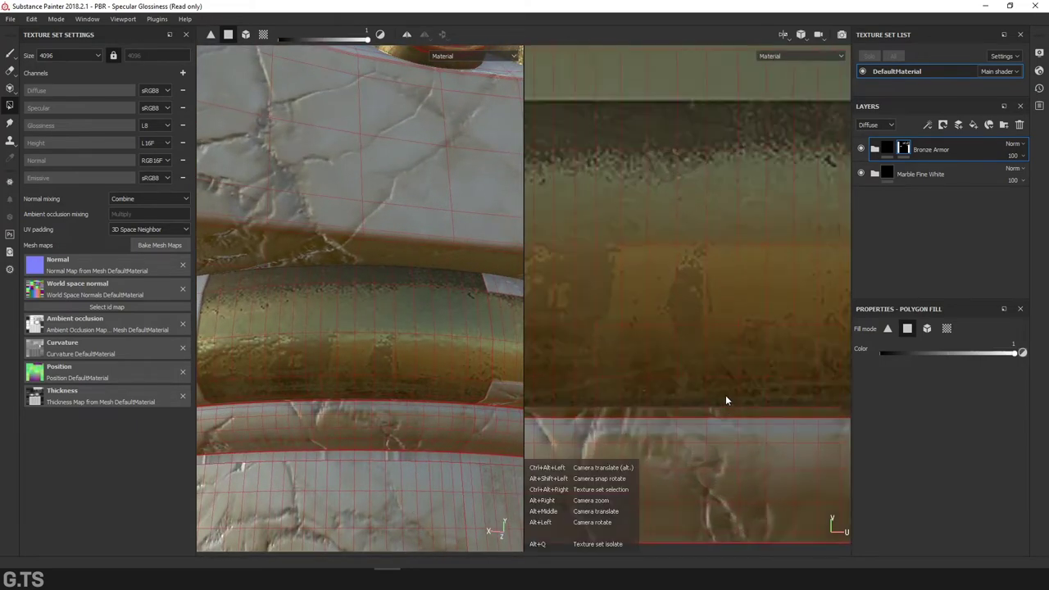
scroll(733, 414, "down", 2)
scroll(733, 405, "down", 2)
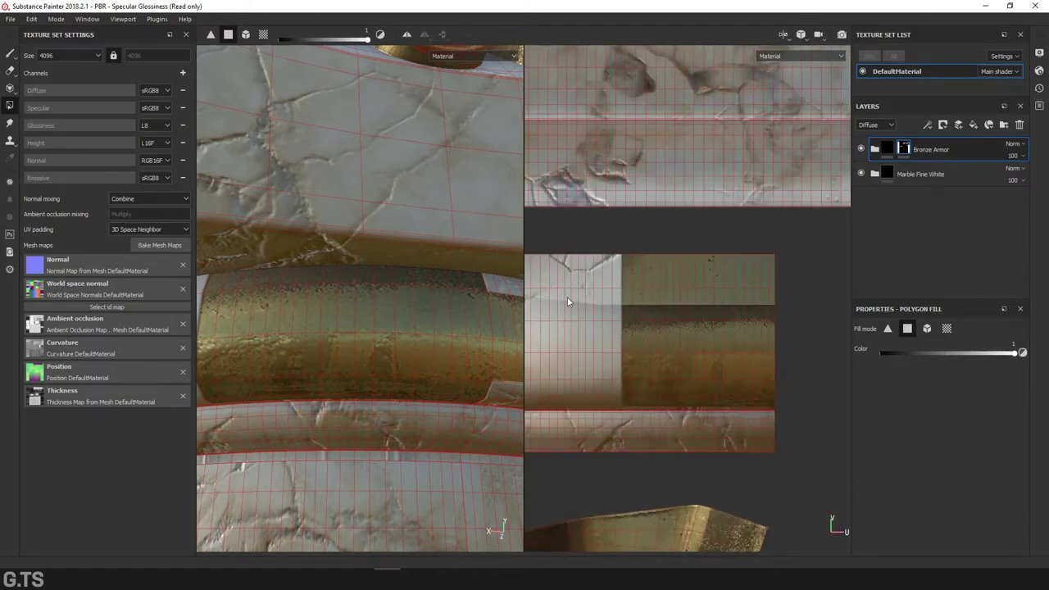
Fill the remaining marble faces of the collar strip with bronze all around
middle_click_drag(567, 292, 719, 297)
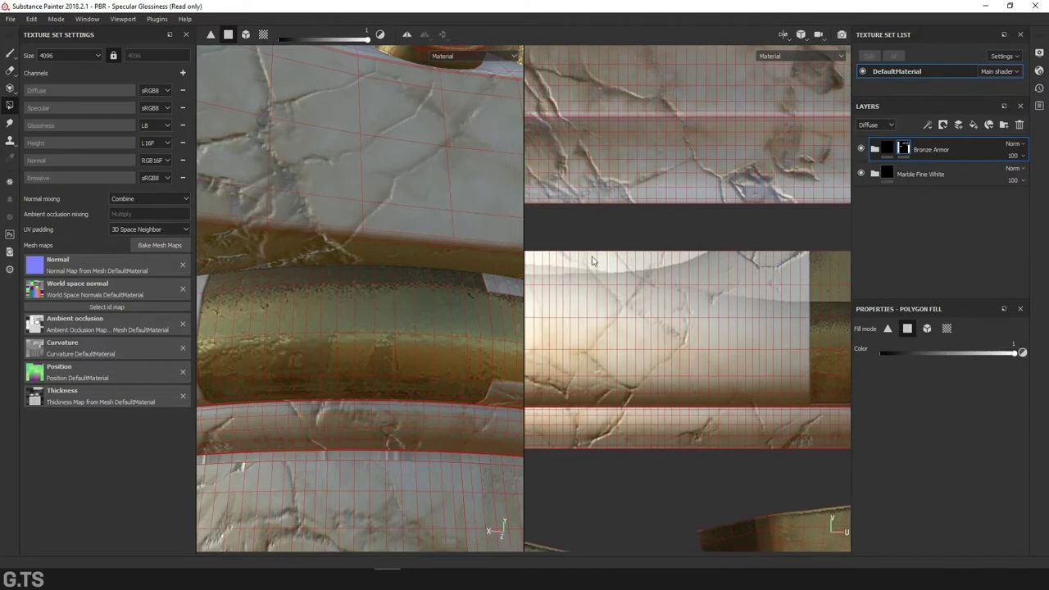
mouse_move(598, 270)
left_mouse_down()
mouse_move(770, 347)
mouse_move(819, 385)
mouse_move(819, 399)
left_mouse_up()
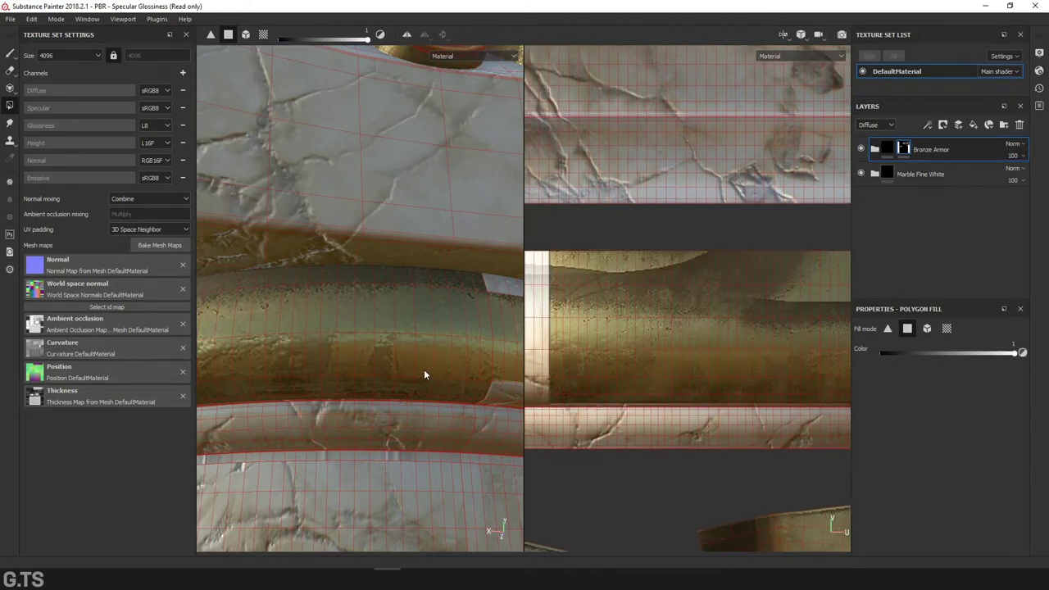
left_click_drag(302, 338, 265, 336, "alt")
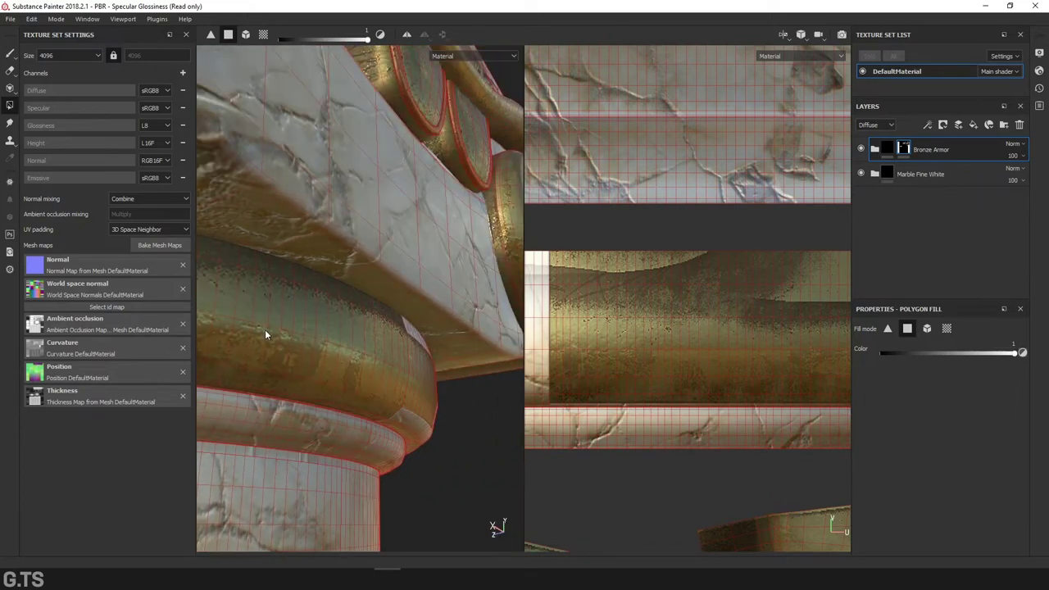
mouse_move(264, 335)
right_mouse_down("alt")
mouse_move(793, 334)
mouse_move(661, 410)
right_mouse_up("alt")
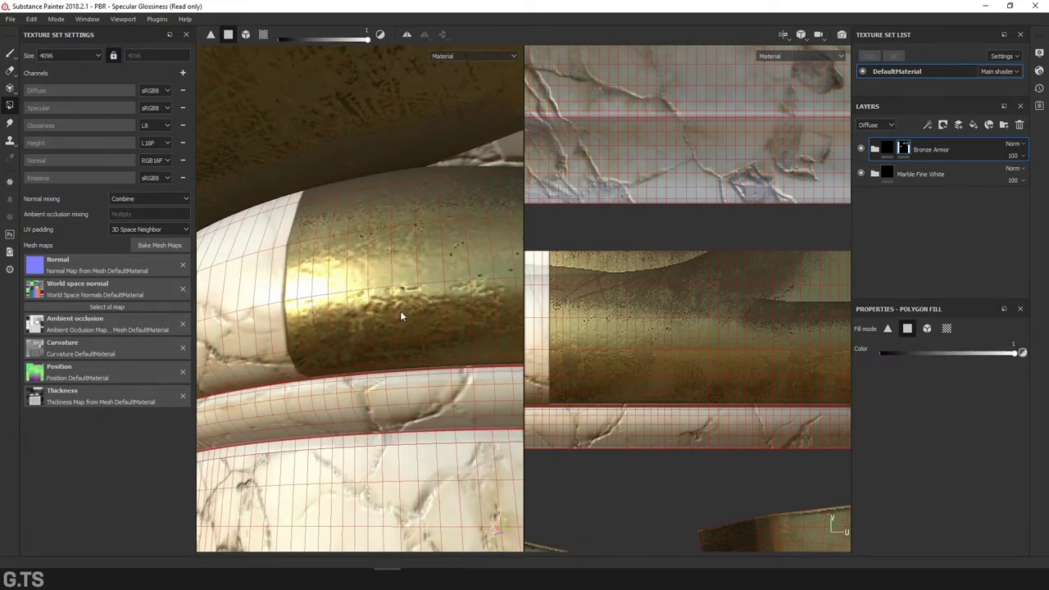
left_click_drag(400, 314, 412, 348, "alt")
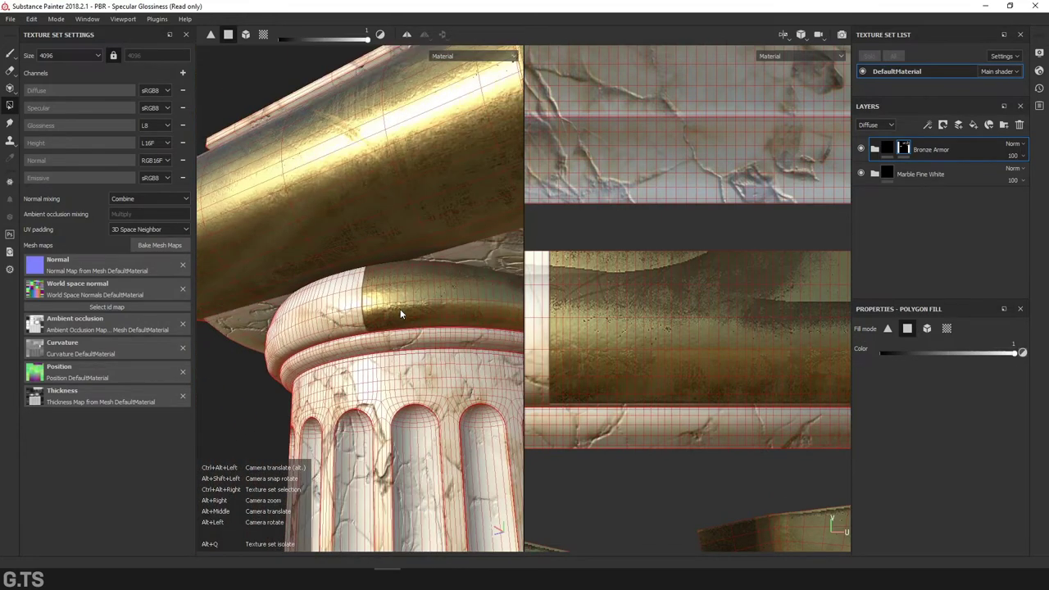
right_click_drag(411, 348, 640, 489, "alt")
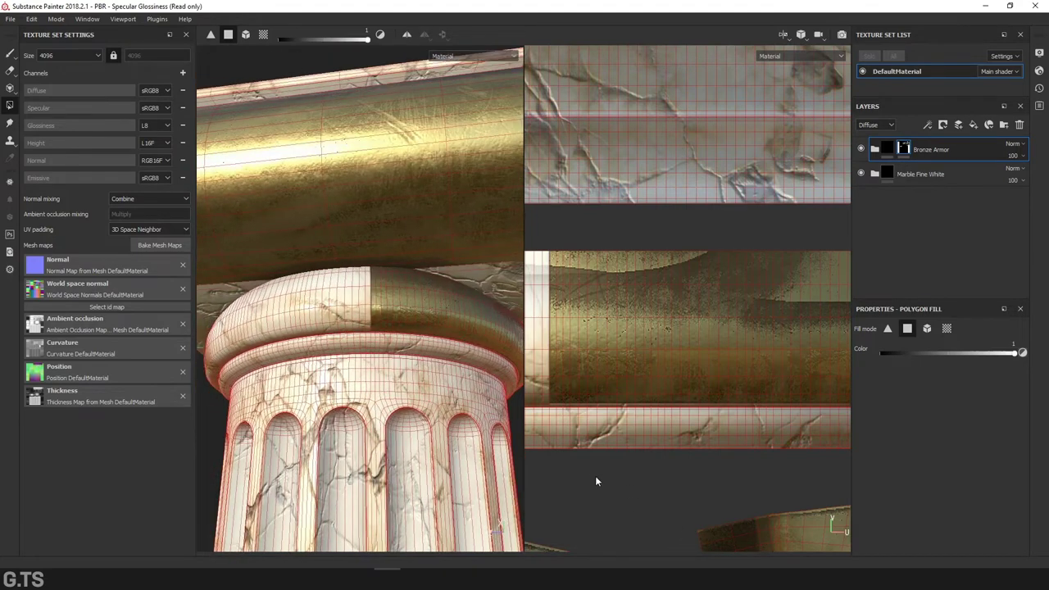
middle_click_drag(596, 481, 829, 468, "alt")
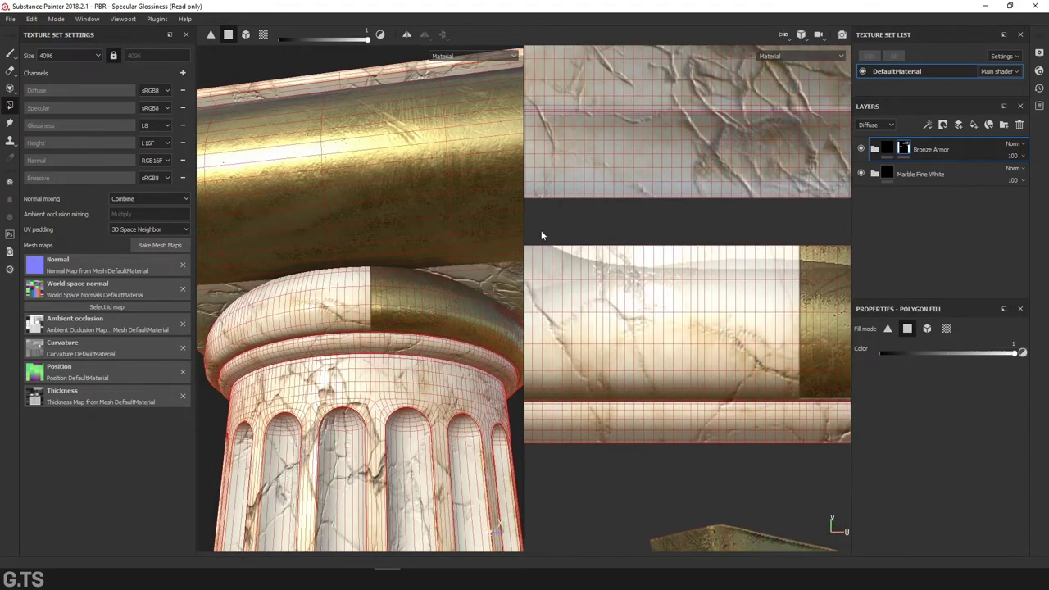
left_click_drag(541, 231, 804, 388)
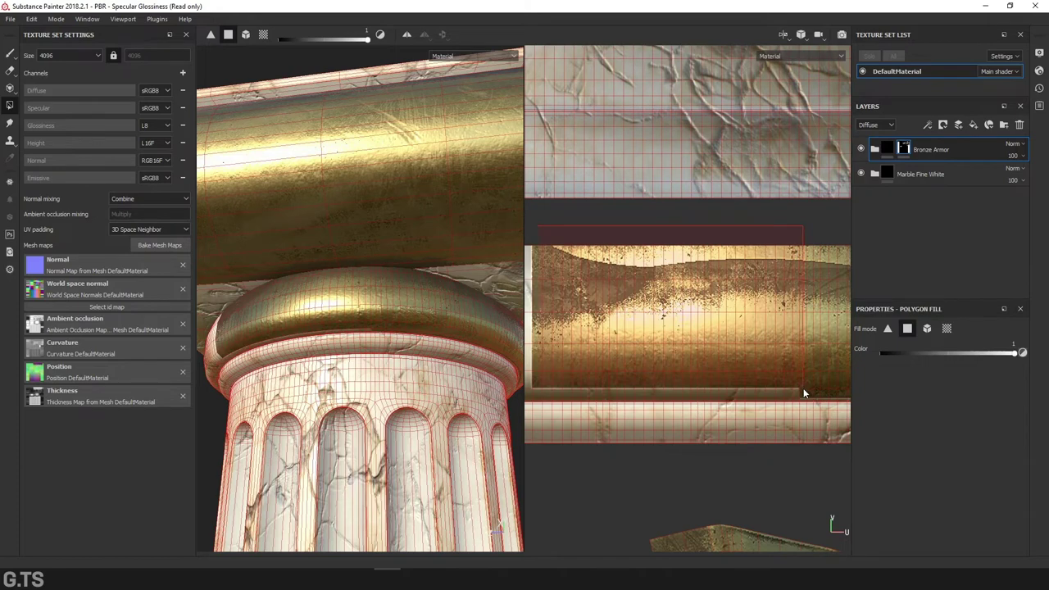
scroll(650, 354, "down", 2)
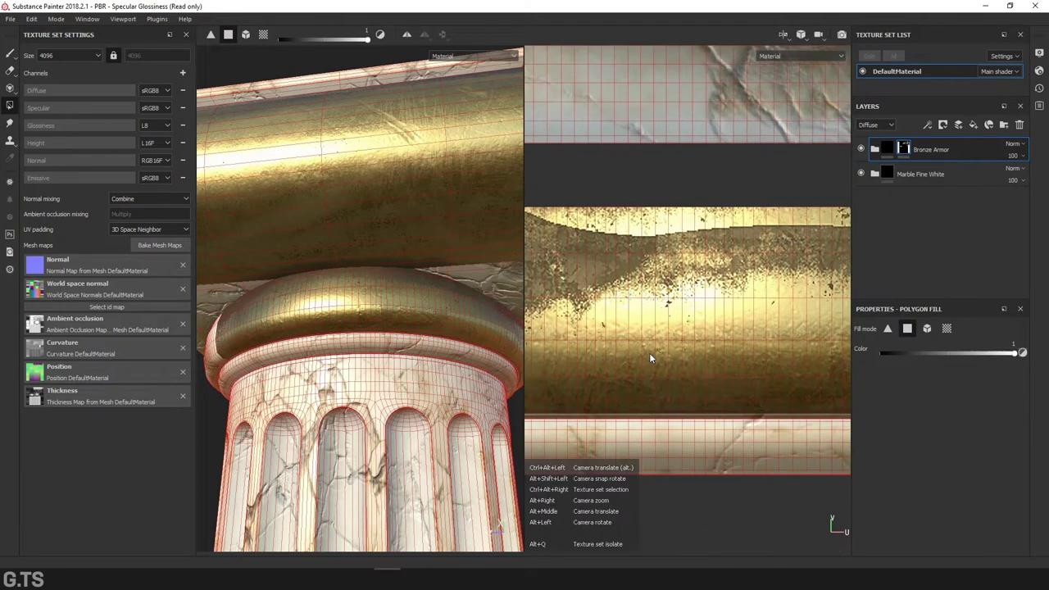
scroll(650, 351, "down", 2)
scroll(648, 348, "down", 2)
Fill two more UV strips with bronze and check the volute in 3D
middle_click_drag(639, 339, 641, 331)
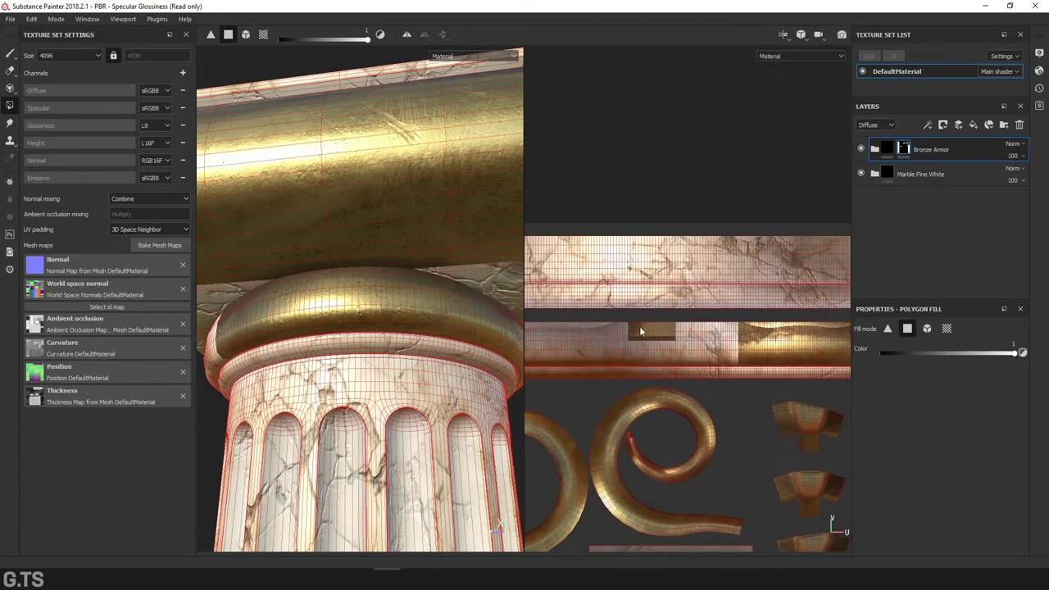
left_click_drag(745, 347, 746, 363)
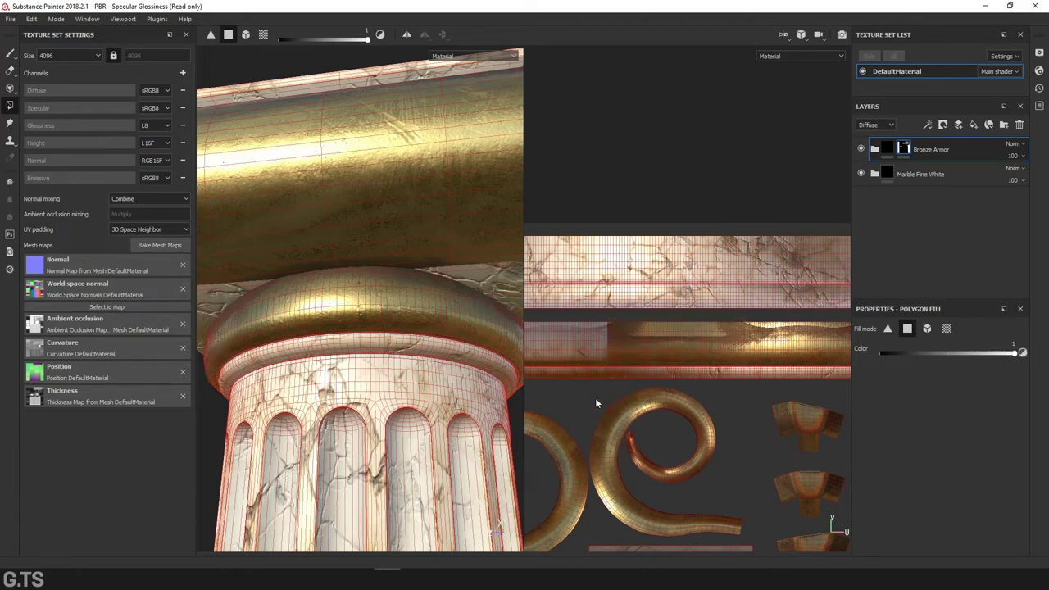
middle_click_drag(596, 402, 644, 344)
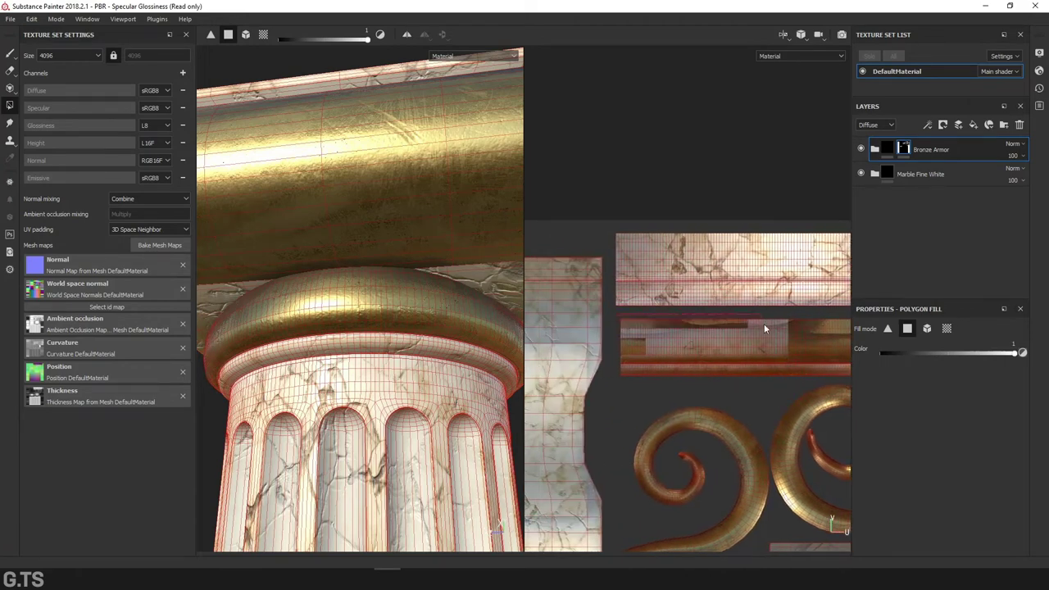
left_click_drag(796, 359, 796, 360)
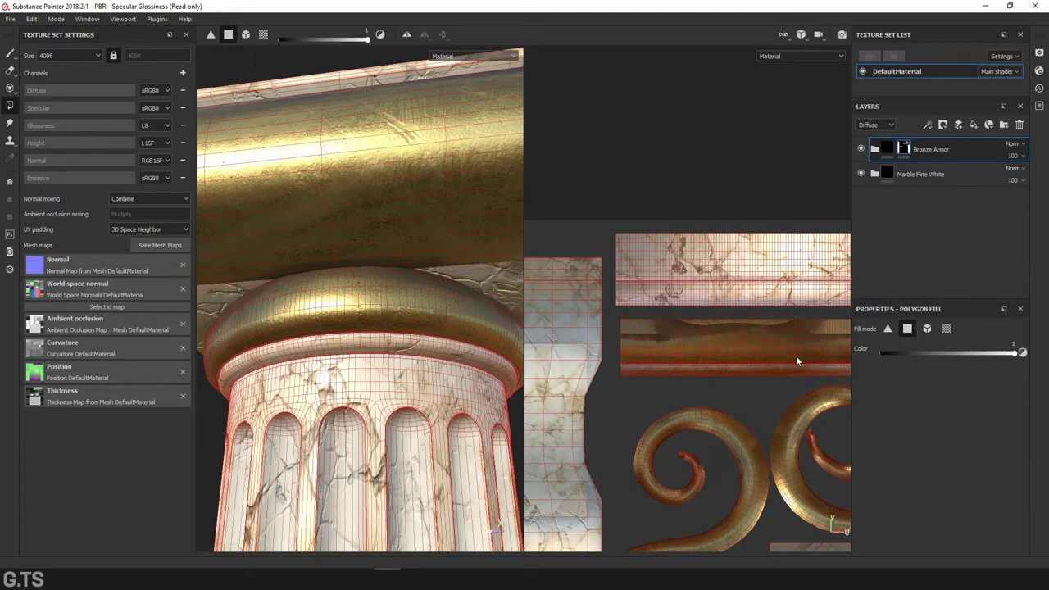
mouse_move(322, 355)
left_mouse_down("alt")
mouse_move(484, 371)
mouse_move(367, 285)
left_mouse_up("alt")
scroll(389, 290, "up", 3)
scroll(390, 291, "up", 3)
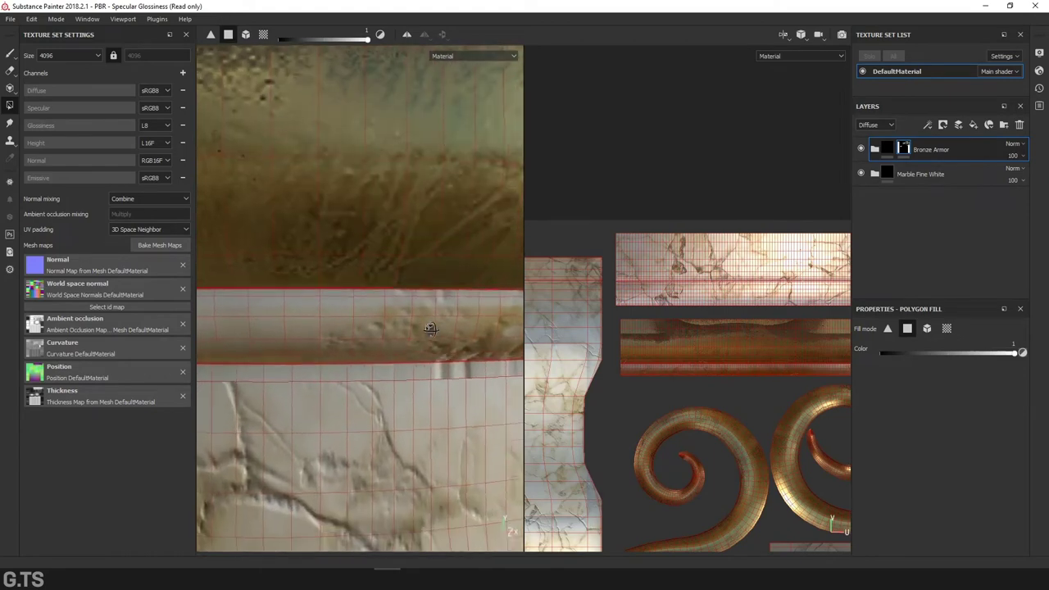
scroll(400, 279, "up", 2)
scroll(404, 264, "down", 3)
scroll(403, 268, "down", 3)
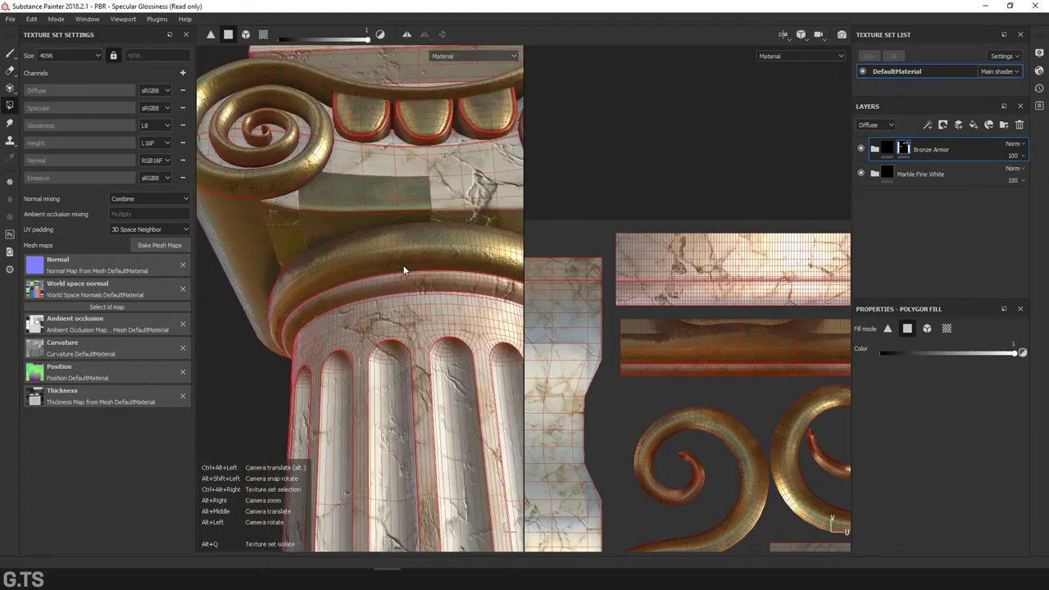
Zoom, pan and rotate the UV layout upright onto the capital's scroll-side island
mouse_move(403, 268)
left_mouse_down("alt")
mouse_move(382, 269)
mouse_move(383, 239)
left_mouse_up("alt")
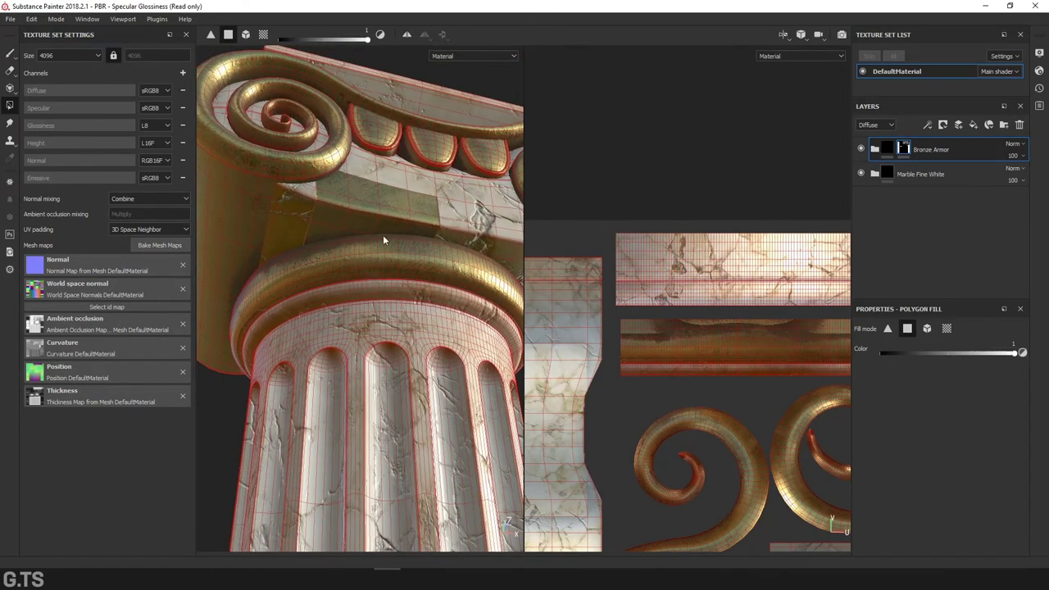
scroll(743, 383, "down", 2)
scroll(790, 364, "down", 2)
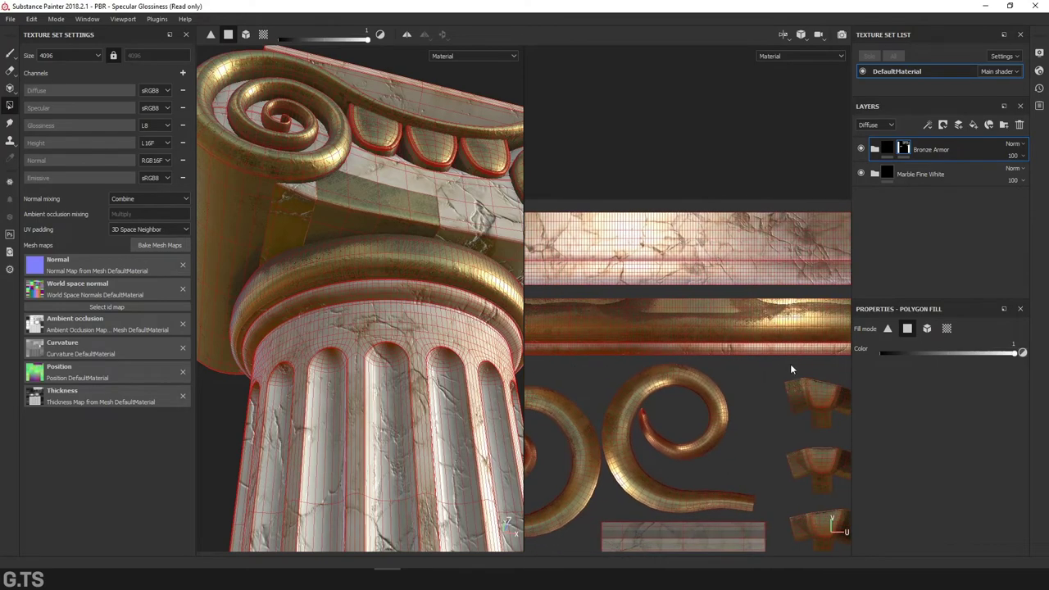
scroll(775, 356, "down", 1)
scroll(766, 385, "up", 2)
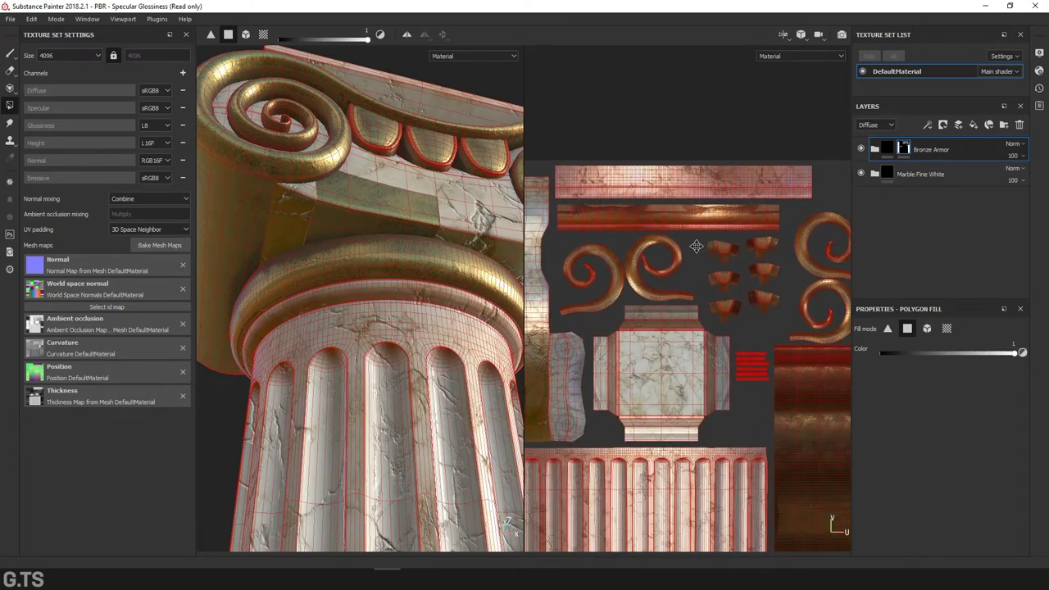
scroll(765, 385, "up", 2)
middle_click_drag(766, 384, 839, 214, "alt")
scroll(586, 359, "up", 3)
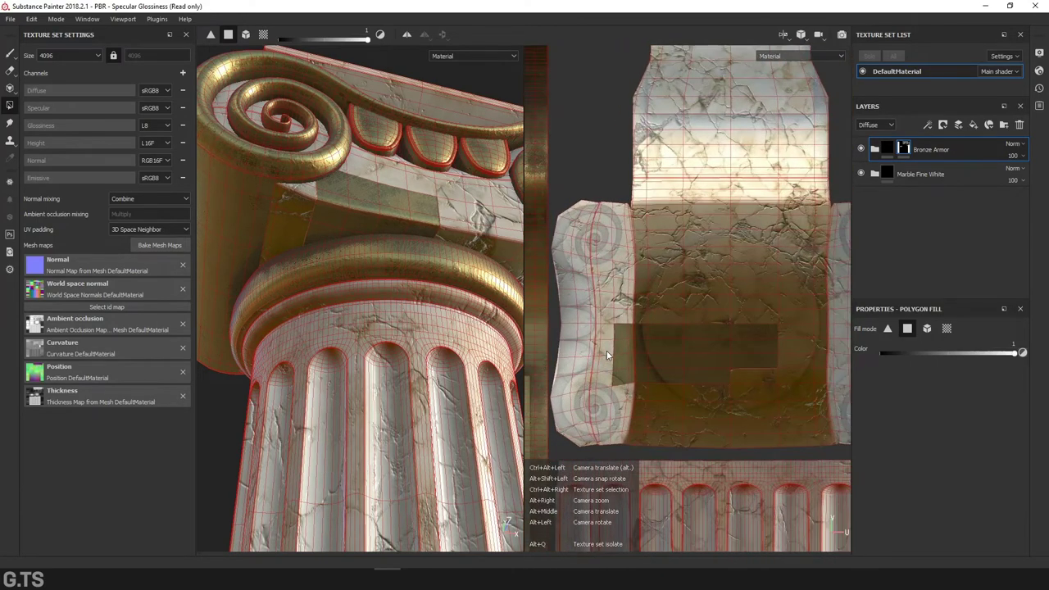
scroll(611, 366, "up", 1)
scroll(592, 291, "up", 2)
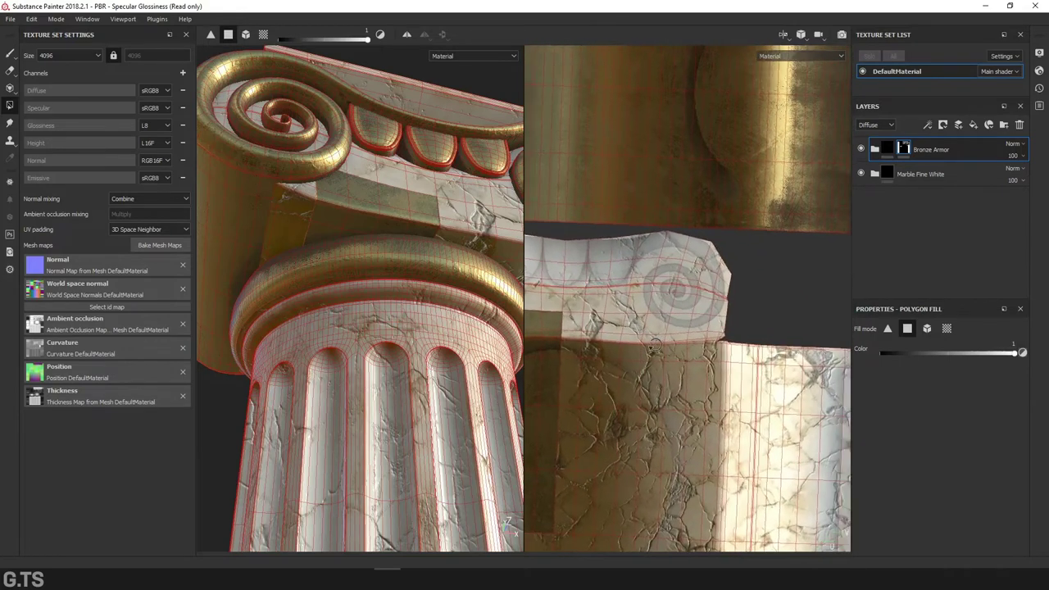
left_click_drag(592, 291, 725, 307, "alt")
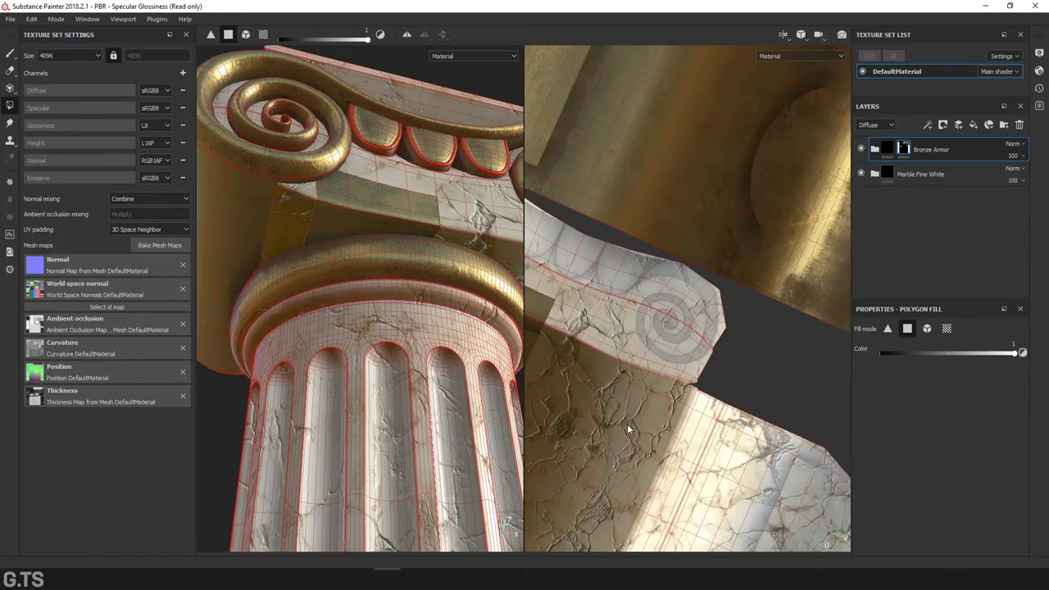
left_click_drag(627, 424, 731, 416, "alt")
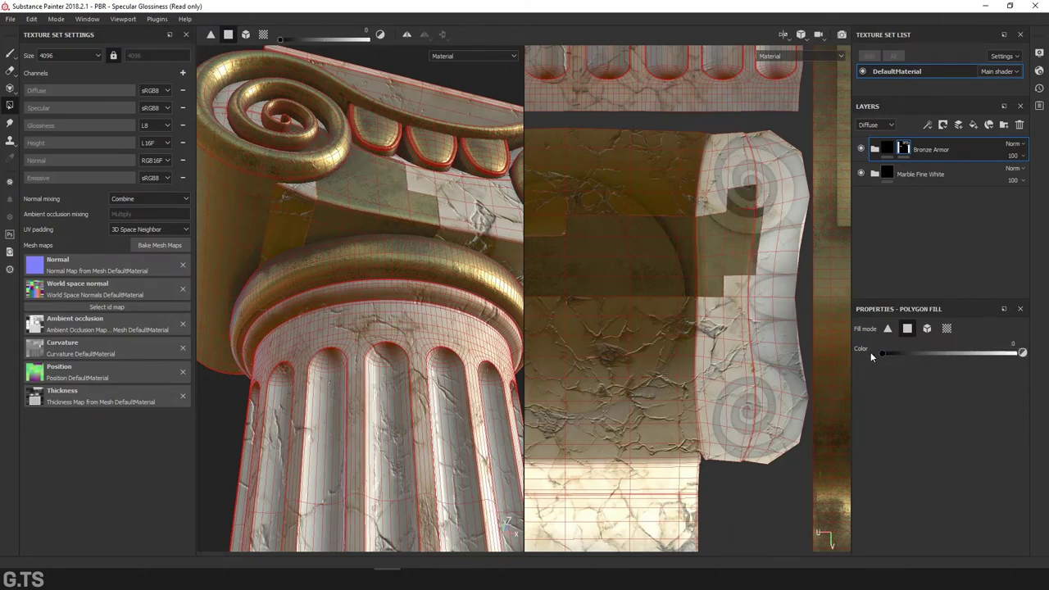
Clear bronze from the scroll-side and central capital polygons, then inspect the capital from below
left_click_drag(728, 289, 714, 305)
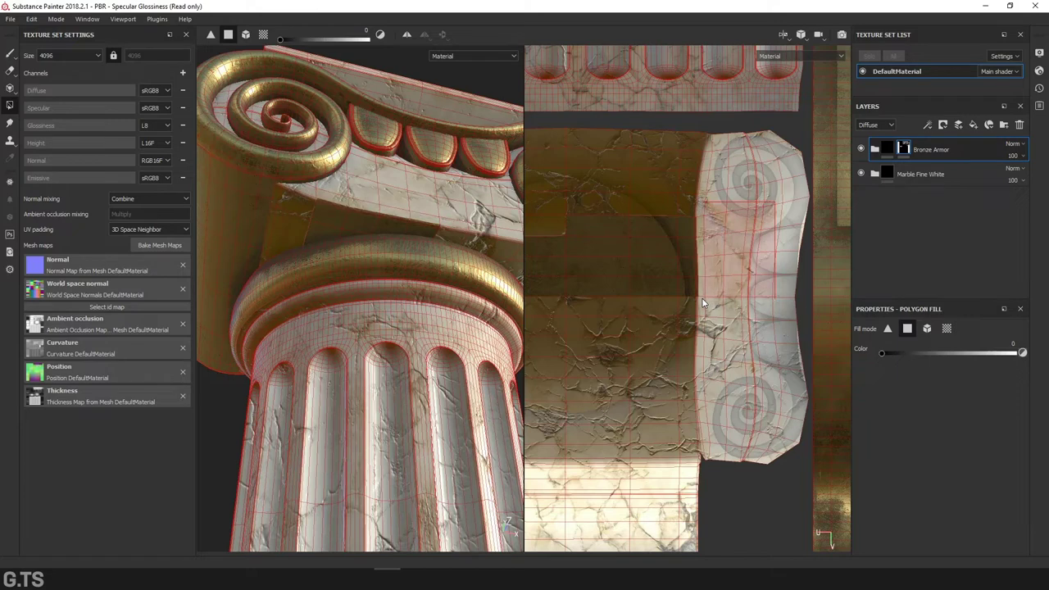
scroll(702, 298, "down", 2)
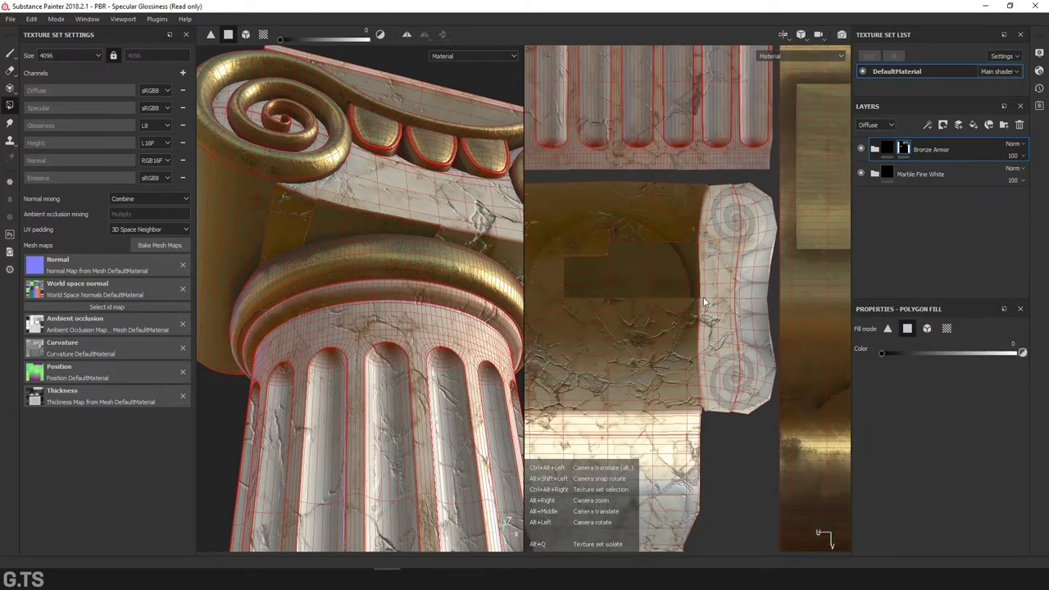
scroll(701, 298, "down", 1)
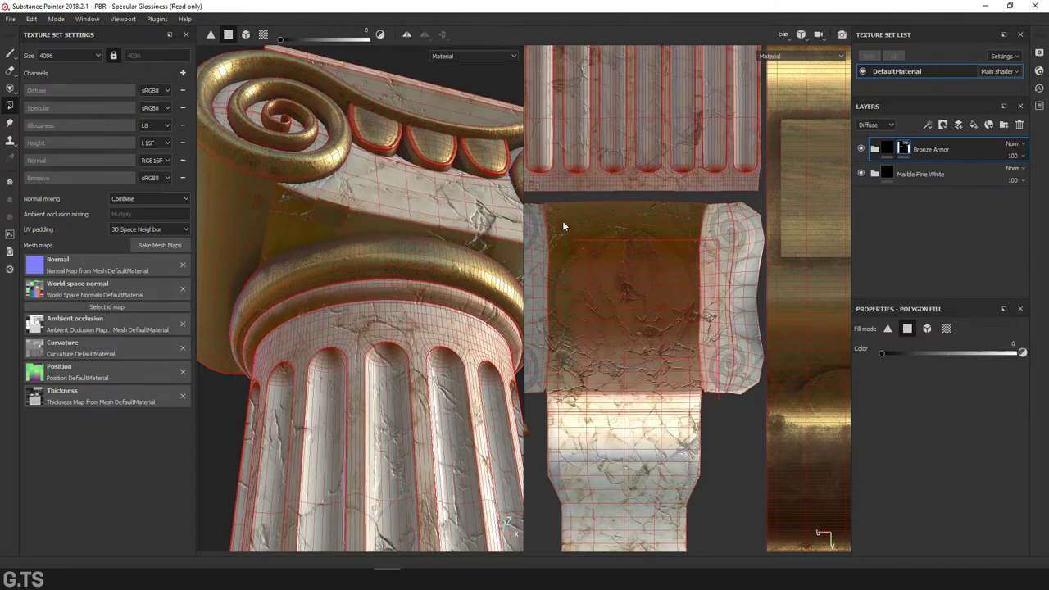
left_click(541, 197)
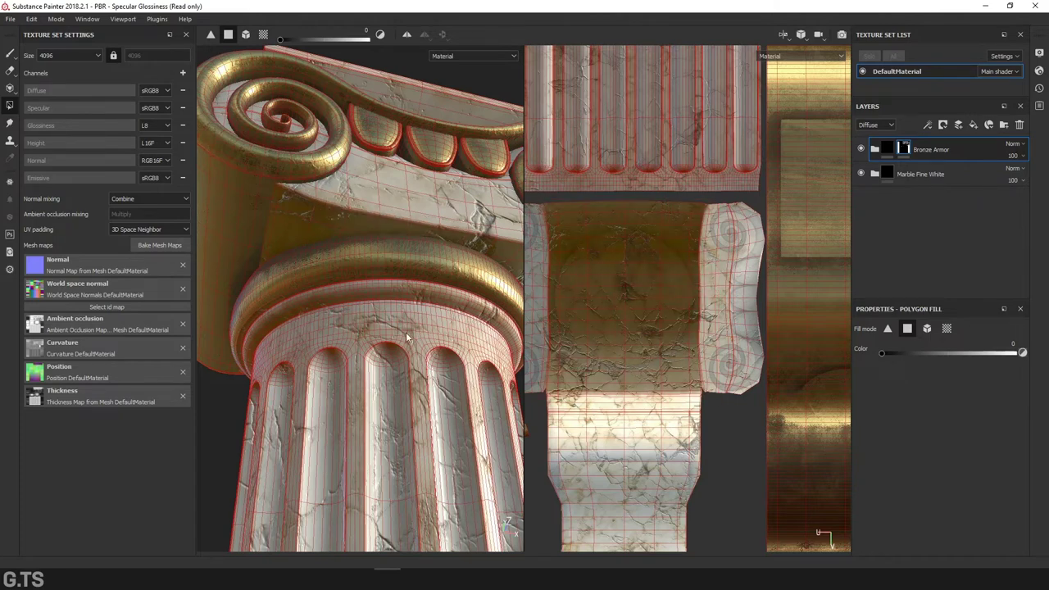
mouse_move(402, 370)
left_mouse_down("alt")
mouse_move(482, 329)
mouse_move(511, 335)
mouse_move(410, 336)
left_mouse_up("alt")
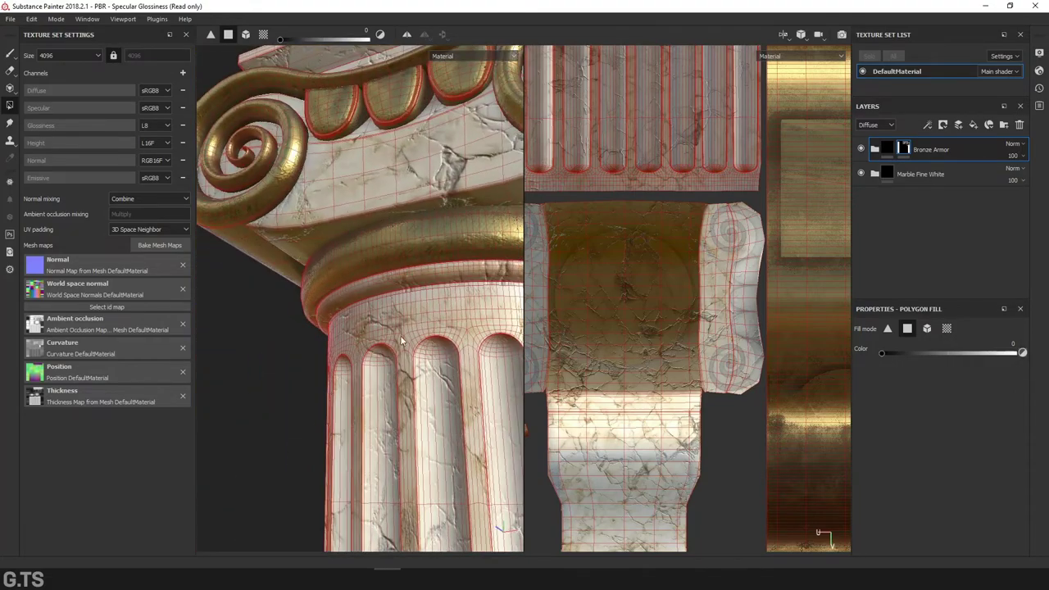
middle_click_drag(410, 336, 348, 357, "alt")
mouse_move(348, 357)
left_mouse_down("alt")
mouse_move(347, 368)
mouse_move(222, 386)
mouse_move(277, 374)
mouse_move(351, 306)
mouse_move(393, 352)
mouse_move(414, 345)
mouse_move(457, 323)
mouse_move(431, 321)
mouse_move(468, 297)
mouse_move(474, 276)
mouse_move(472, 291)
mouse_move(314, 349)
mouse_move(365, 396)
left_mouse_up("alt")
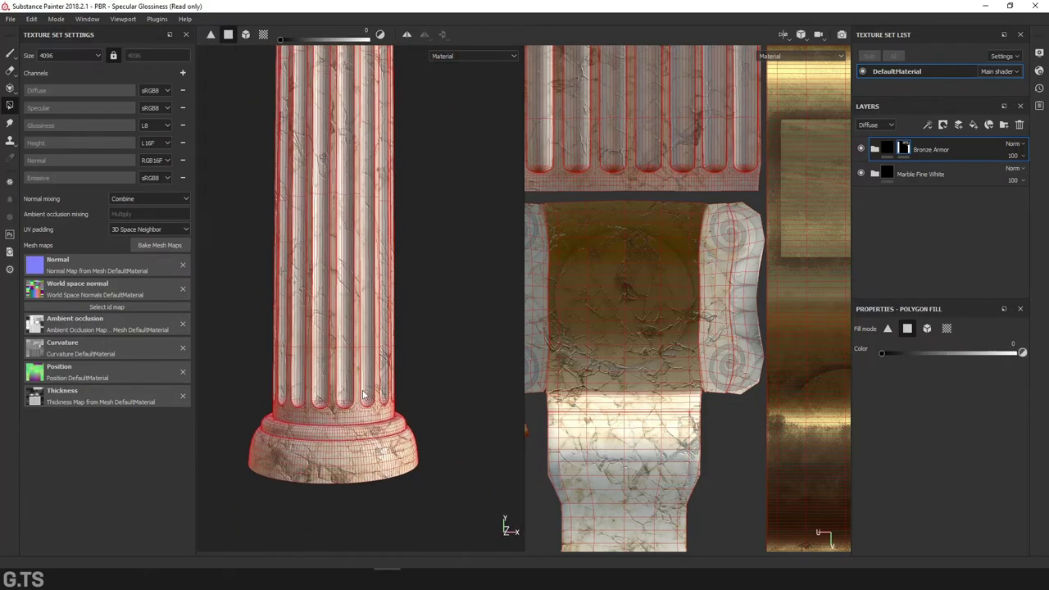
Set the Polygon Fill colour to 1 and fill the base ring's first UV strip with bronze
scroll(710, 428, "down", 2)
scroll(709, 428, "down", 2)
scroll(709, 428, "down", 2)
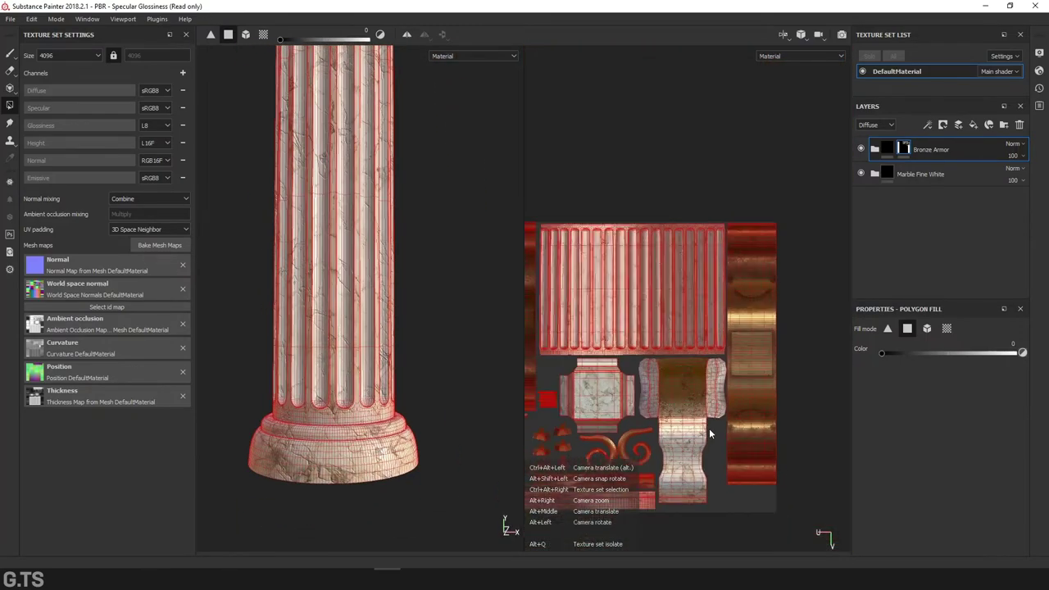
scroll(599, 447, "up", 4)
scroll(721, 264, "down", 2)
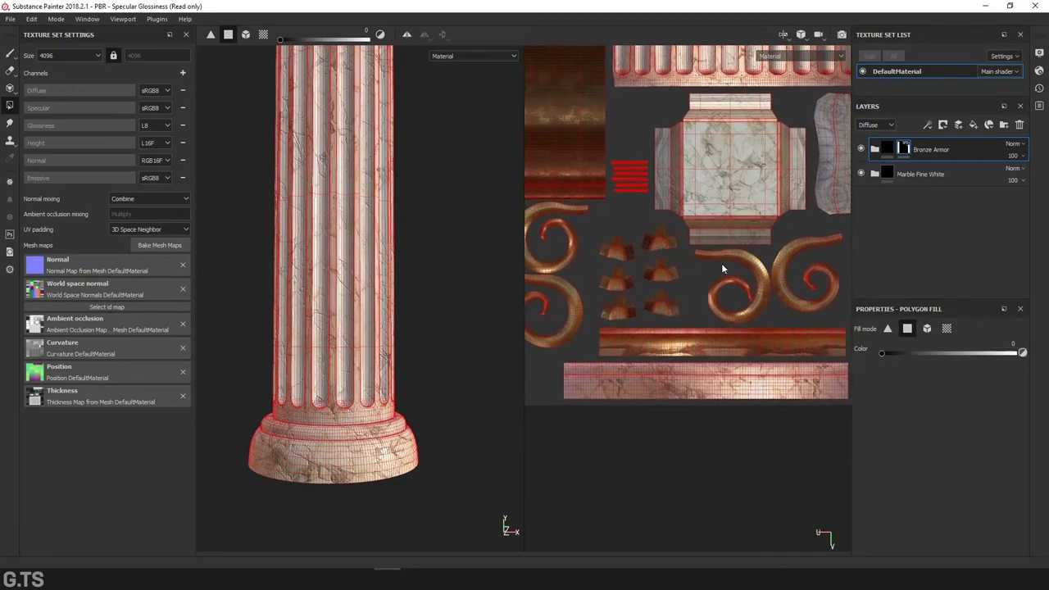
mouse_move(441, 410)
right_mouse_down("alt")
mouse_move(462, 386)
mouse_move(451, 396)
right_mouse_up("alt")
mouse_move(451, 396)
left_mouse_down("alt")
mouse_move(486, 370)
mouse_move(459, 370)
mouse_move(496, 356)
left_mouse_up("alt")
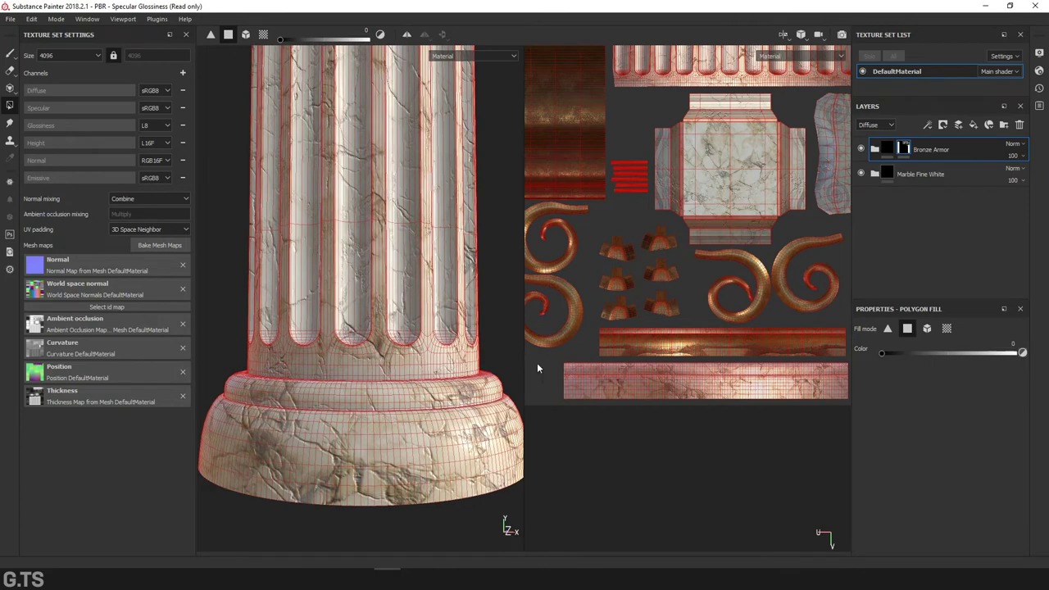
scroll(570, 365, "up", 2)
scroll(567, 371, "up", 2)
scroll(567, 369, "up", 1)
scroll(568, 366, "up", 2)
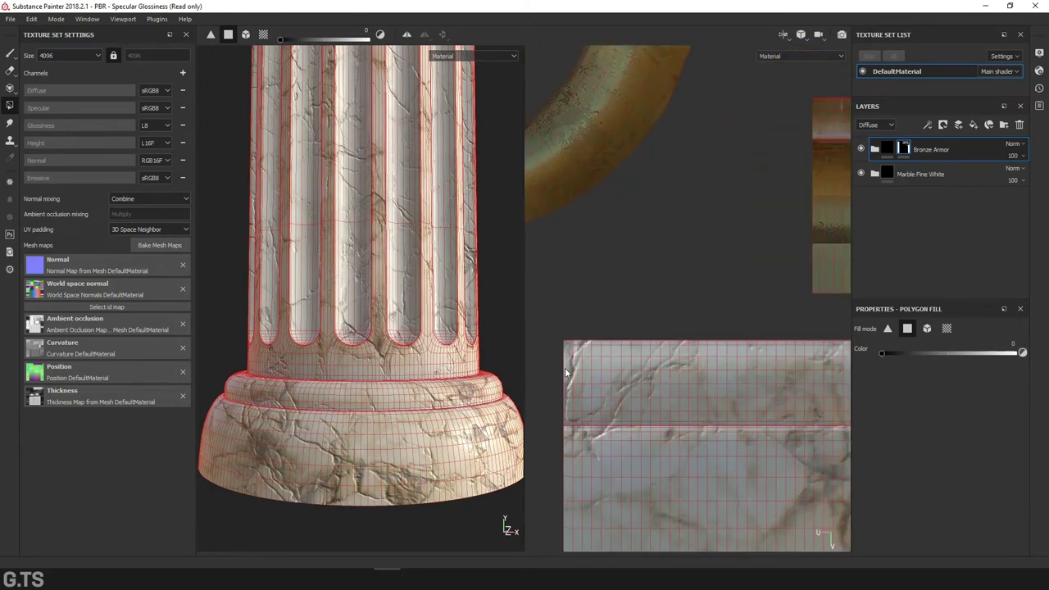
left_click_drag(910, 353, 1025, 354)
left_click_drag(743, 354, 814, 422)
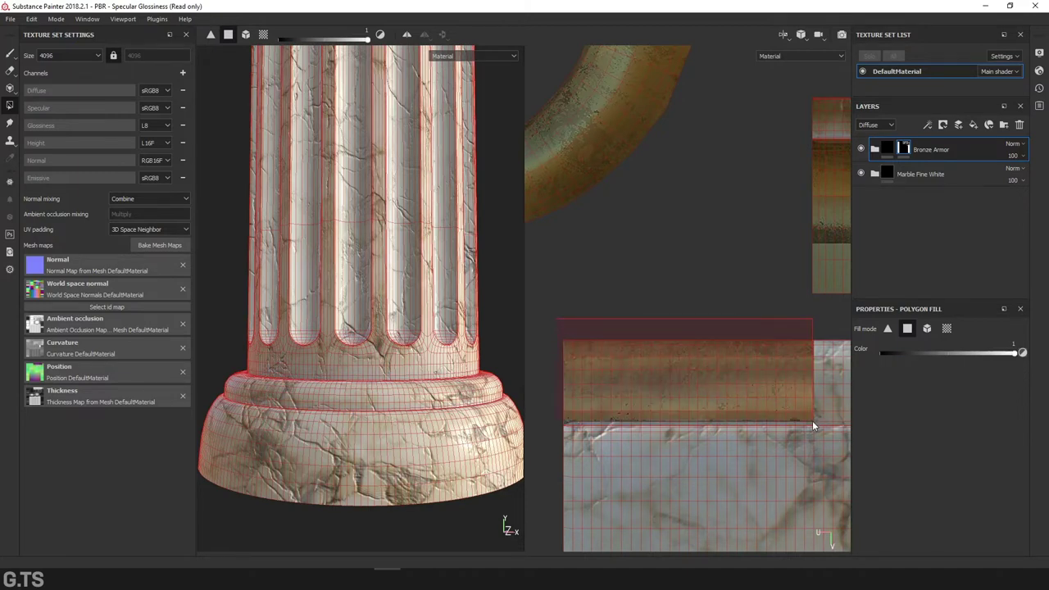
Fill the thin ring-edge strip and the band's unfilled end with bronze
scroll(589, 425, "up", 1)
scroll(581, 423, "up", 2)
scroll(580, 423, "up", 1)
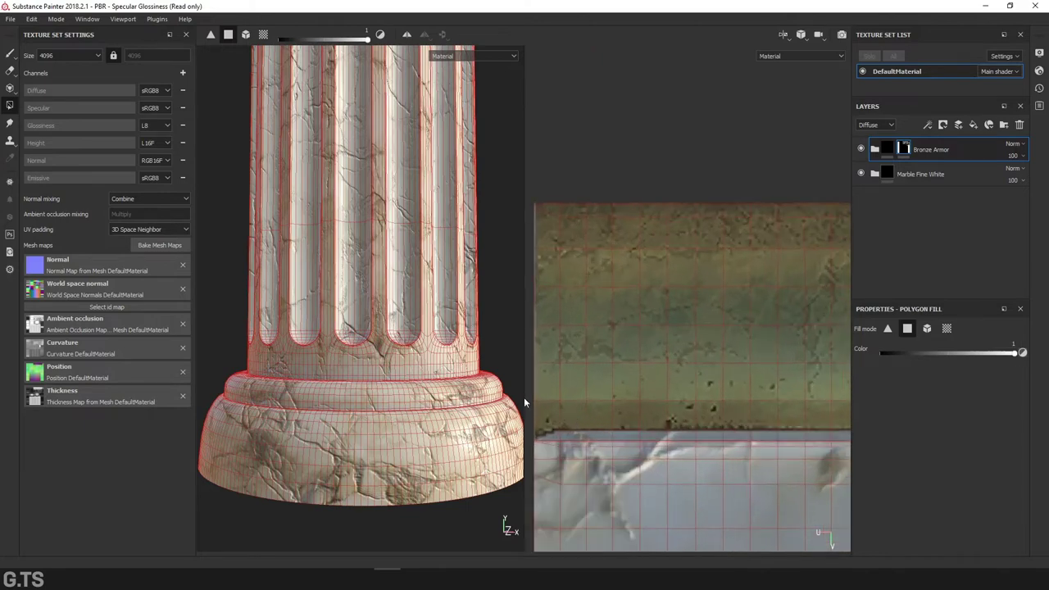
left_click(763, 439)
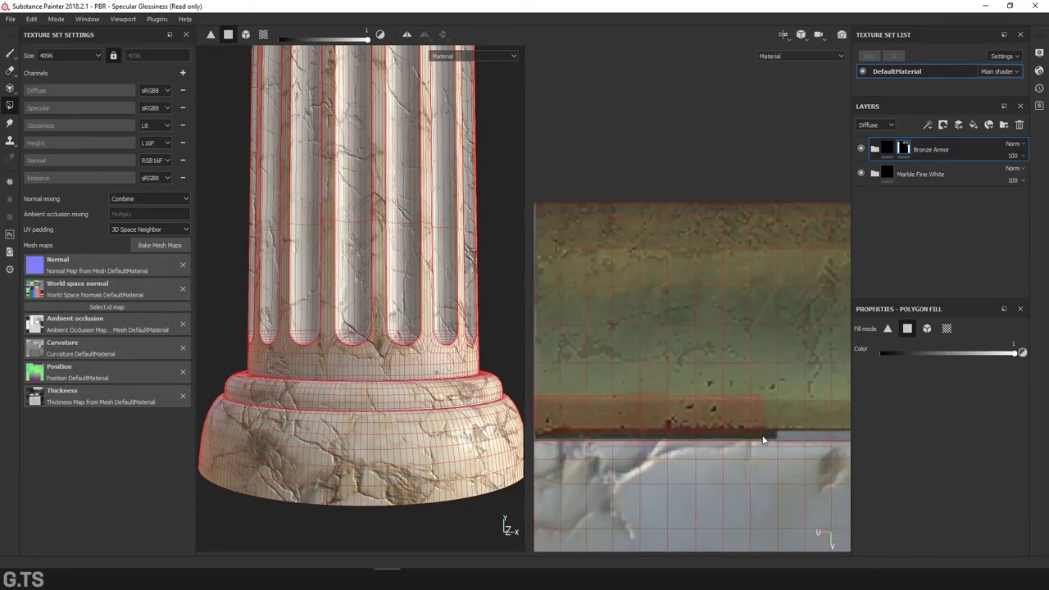
mouse_move(471, 390)
left_mouse_down("alt")
mouse_move(219, 326)
mouse_move(363, 379)
mouse_move(347, 338)
mouse_move(387, 342)
mouse_move(485, 413)
left_mouse_up("alt")
scroll(345, 338, "up", 5)
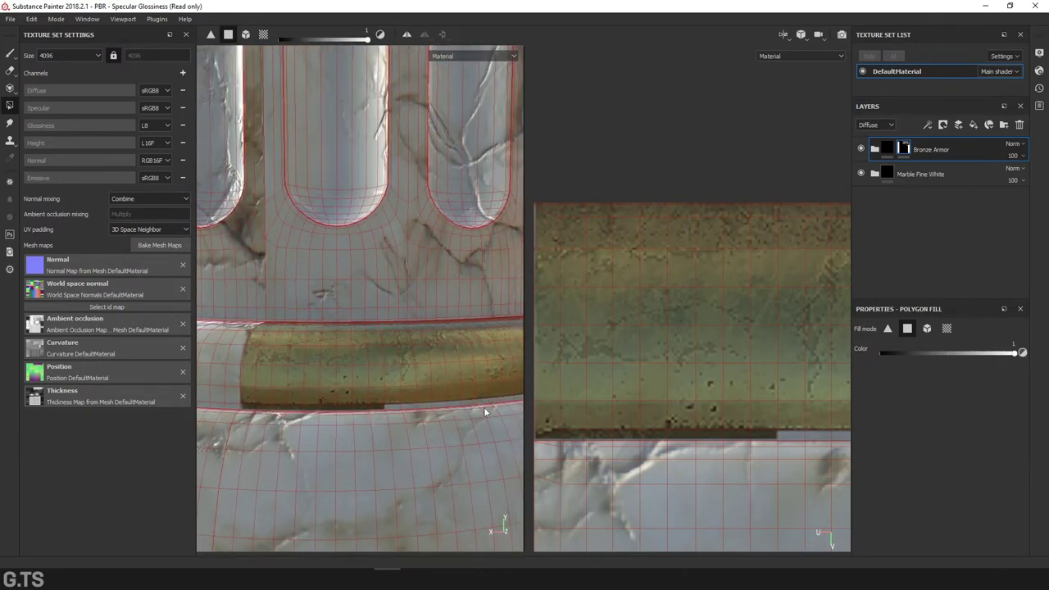
scroll(713, 369, "down", 1)
scroll(713, 360, "down", 2)
scroll(732, 246, "down", 1)
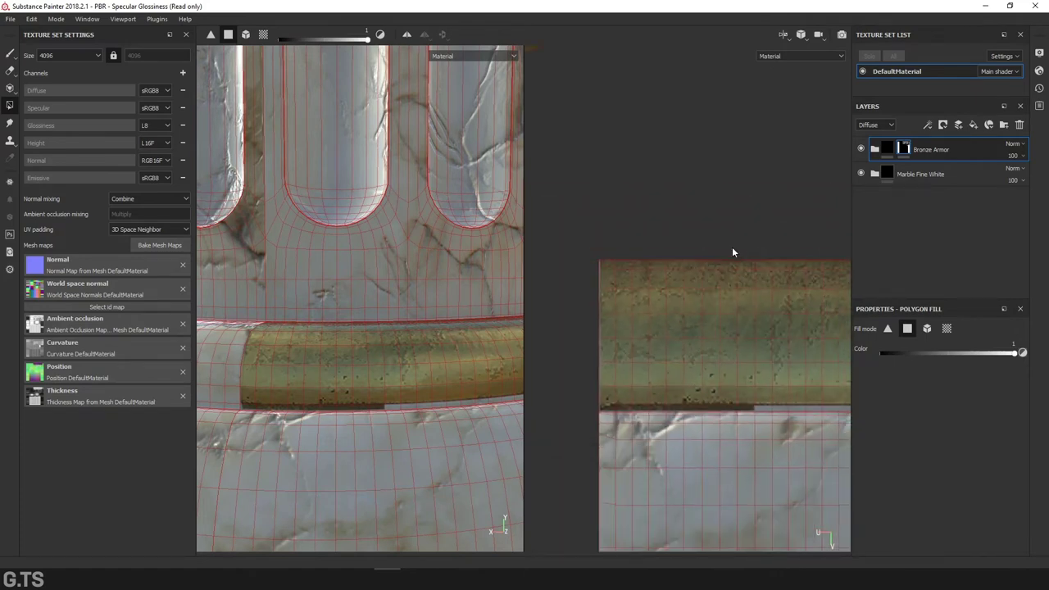
scroll(732, 247, "up", 3)
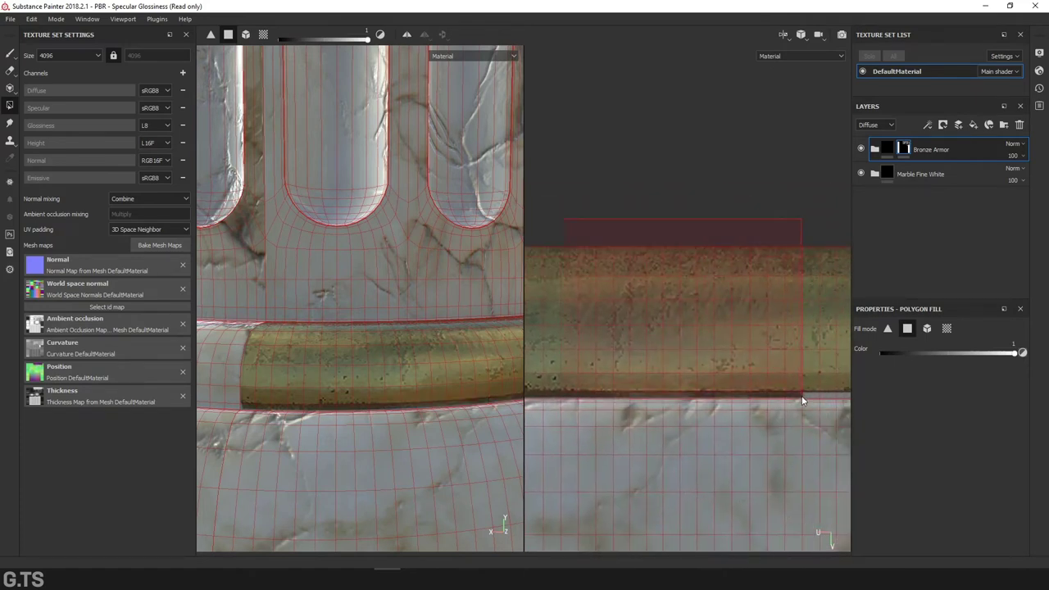
middle_click_drag(802, 396, 642, 404)
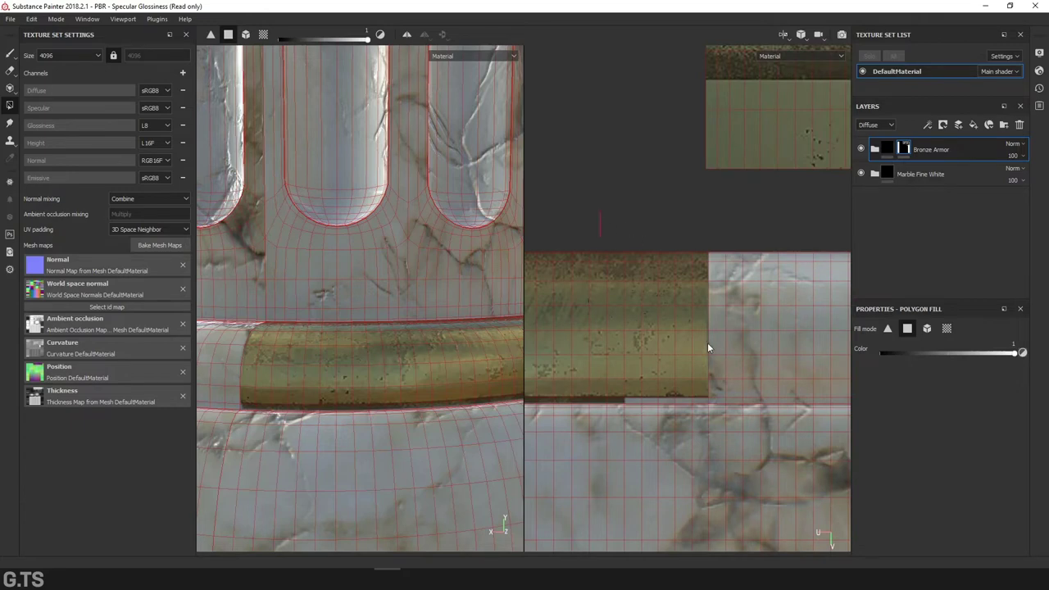
left_click_drag(710, 348, 840, 408)
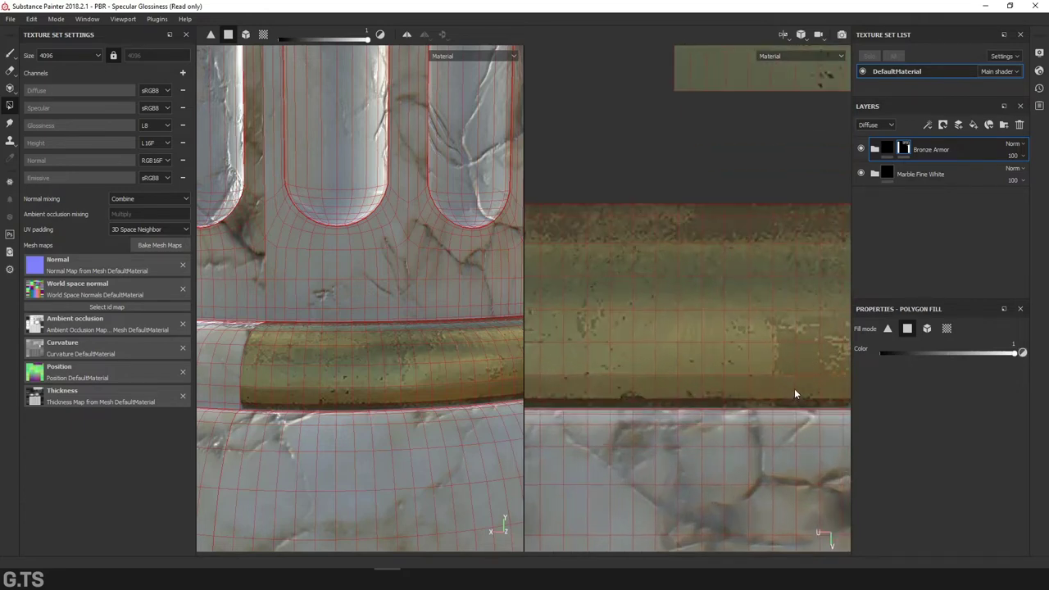
Fill another base ring strip with bronze and begin covering the lower strip
scroll(794, 386, "down", 3)
middle_click_drag(794, 387, 605, 388)
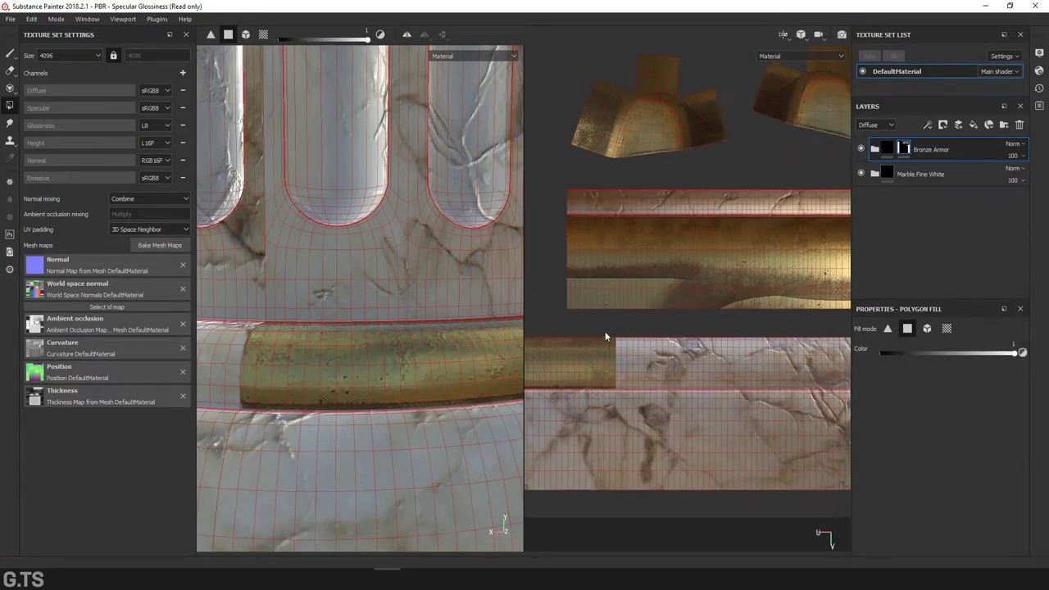
left_click_drag(828, 369, 835, 392)
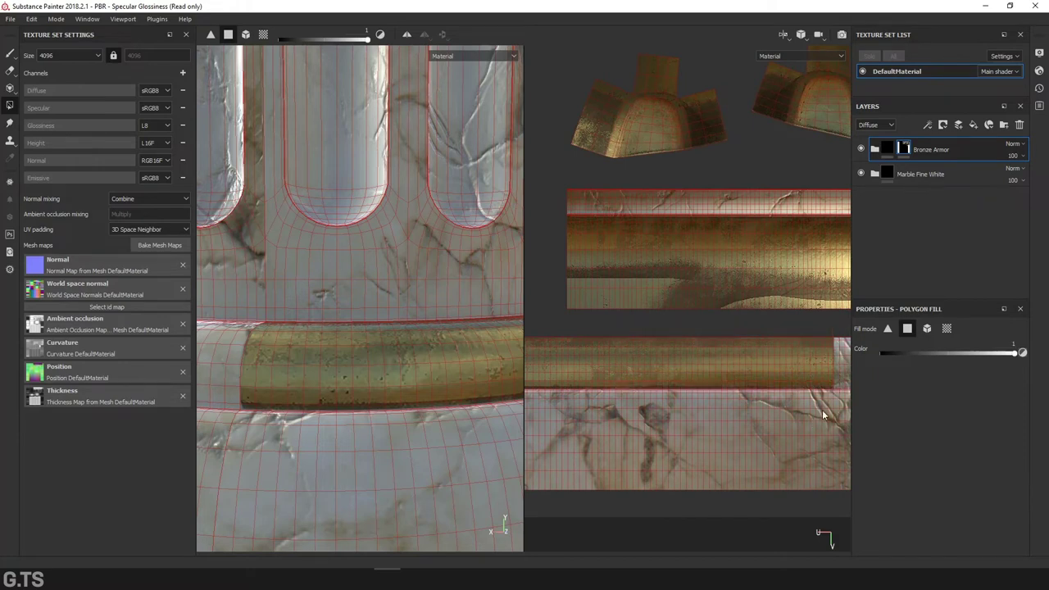
middle_click_drag(824, 415, 730, 421)
mouse_move(547, 336)
left_mouse_down()
mouse_move(815, 371)
mouse_move(843, 396)
left_mouse_up()
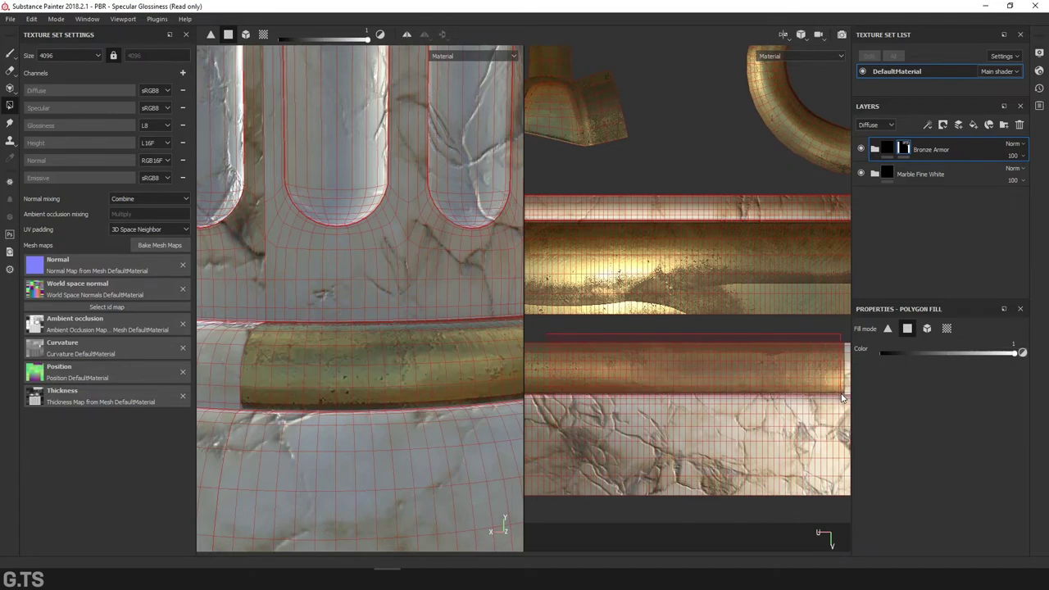
Cover the whole lower strip and its upper band with bronze, then view the full column
right_click_drag(814, 423, 548, 349, "shift")
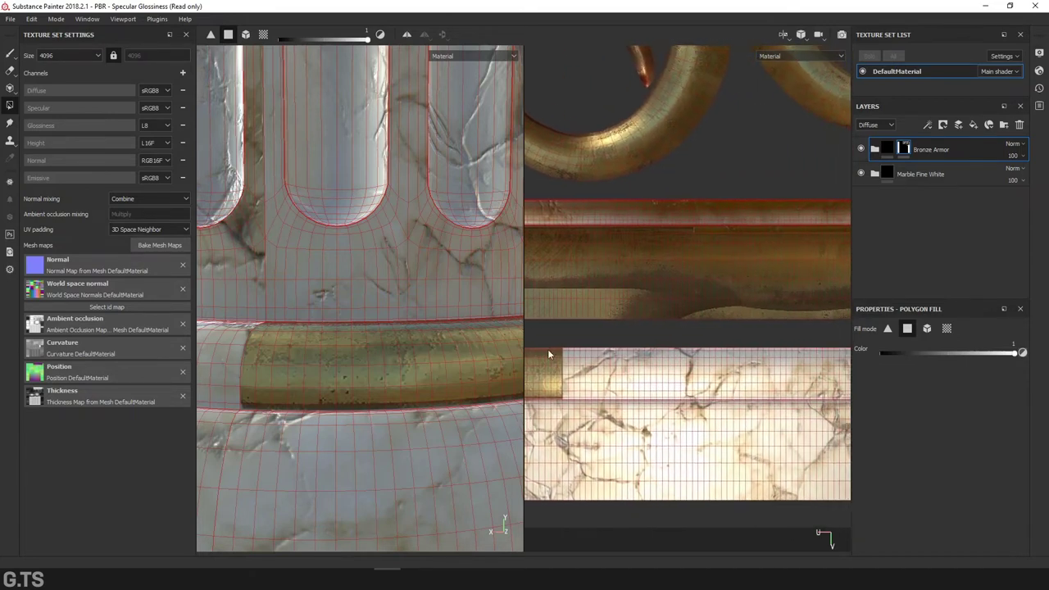
left_click_drag(767, 373, 845, 400)
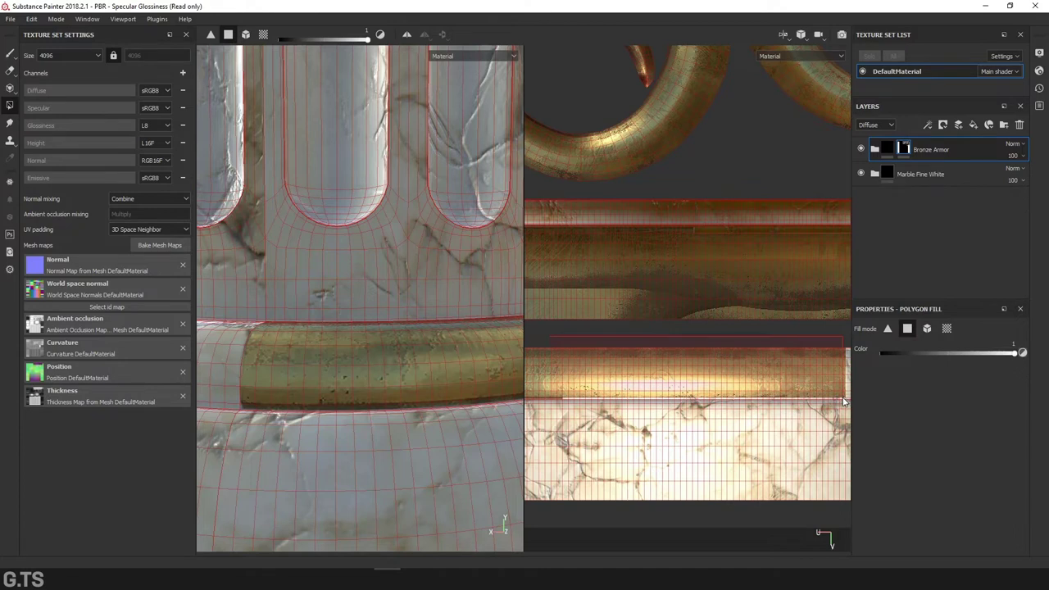
middle_click_drag(844, 401, 564, 357)
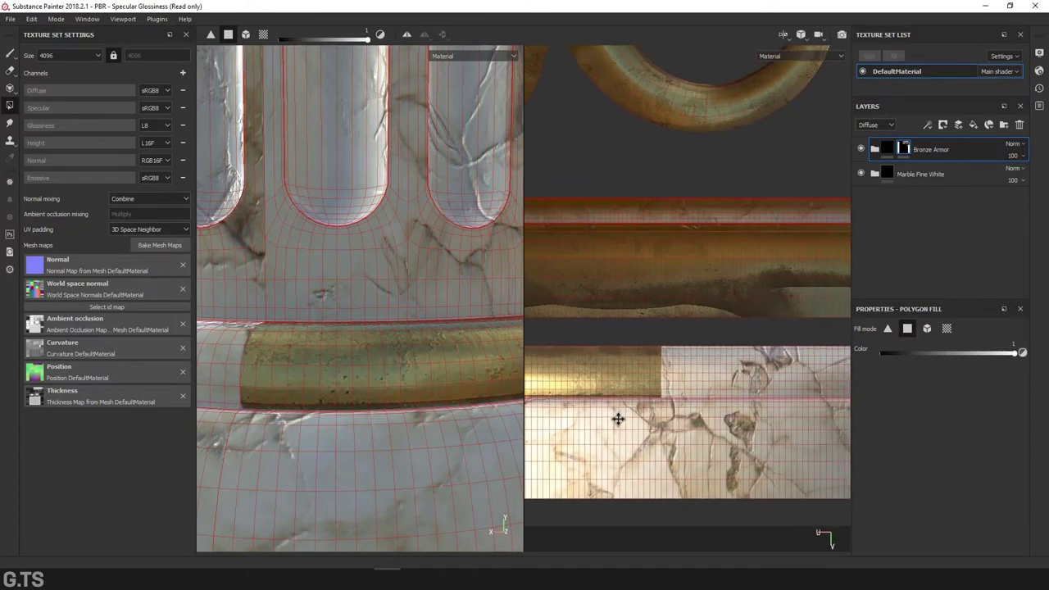
mouse_move(707, 357)
left_mouse_down()
mouse_move(782, 380)
mouse_move(780, 400)
left_mouse_up()
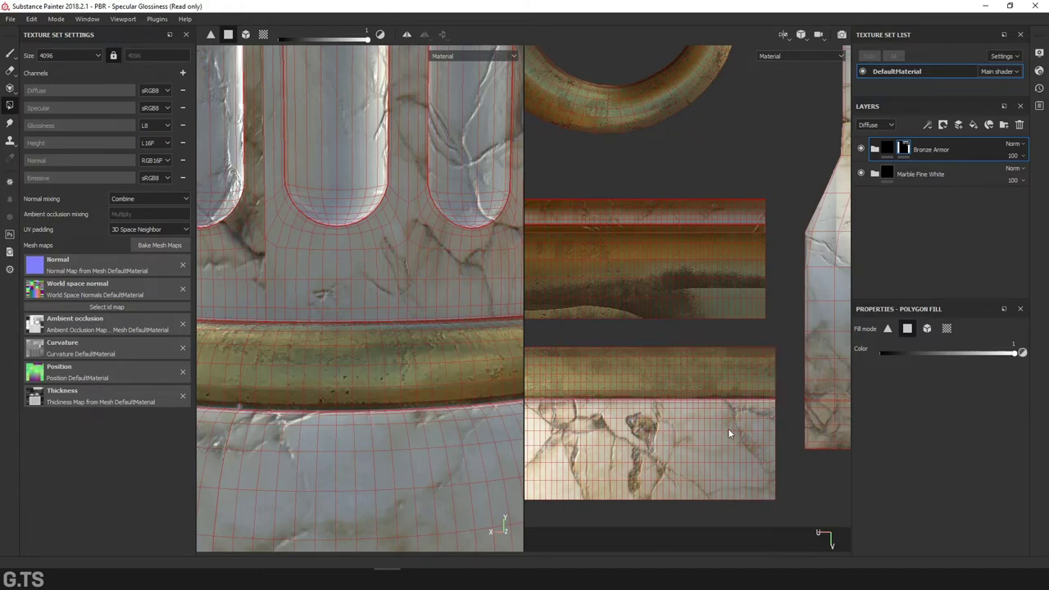
mouse_move(728, 428)
right_mouse_down("alt")
mouse_move(766, 401)
mouse_move(776, 408)
mouse_move(785, 387)
right_mouse_up("alt")
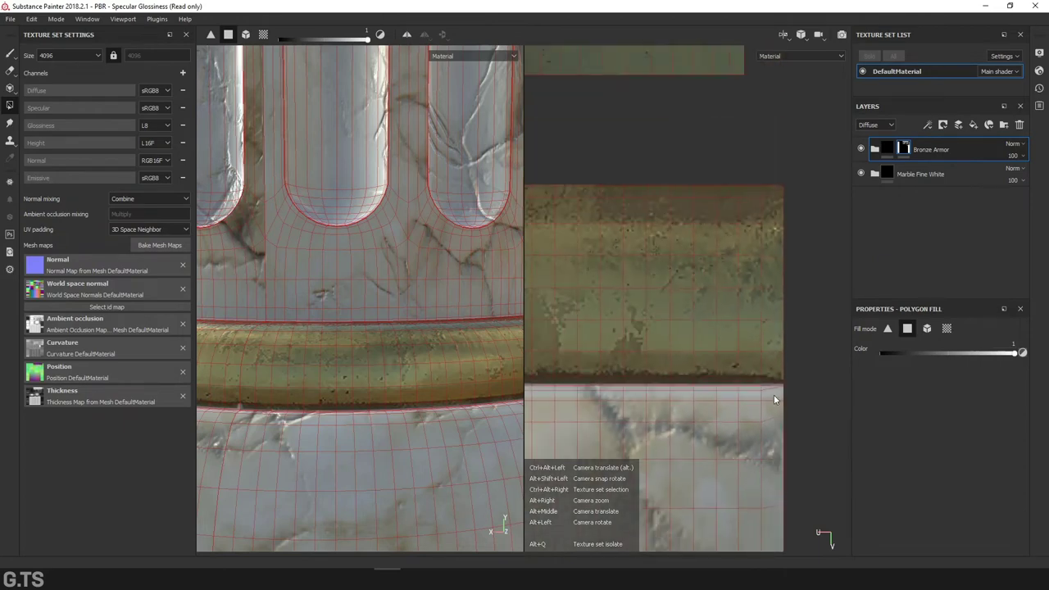
mouse_move(266, 427)
left_mouse_down("alt")
mouse_move(368, 434)
mouse_move(304, 429)
mouse_move(370, 347)
left_mouse_up("alt")
Straighten and zoom the UV layout view to show all bronze and marble islands
scroll(304, 428, "down", 3)
scroll(311, 423, "down", 3)
scroll(370, 347, "up", 2)
scroll(369, 363, "up", 3)
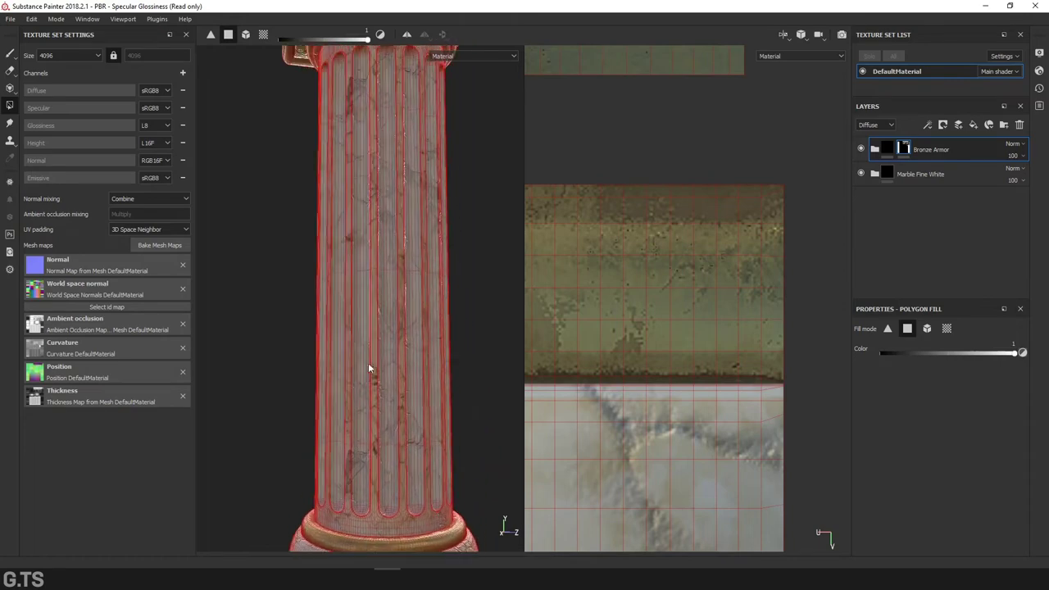
scroll(366, 363, "up", 3)
scroll(367, 358, "down", 5)
key("shift")
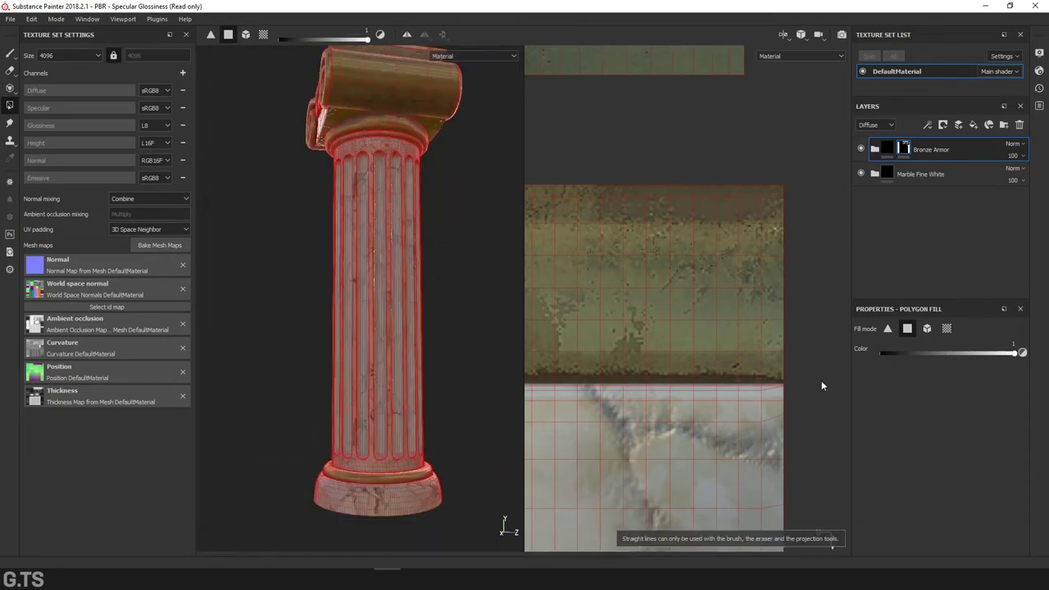
left_click_drag(821, 380, 771, 443, "alt")
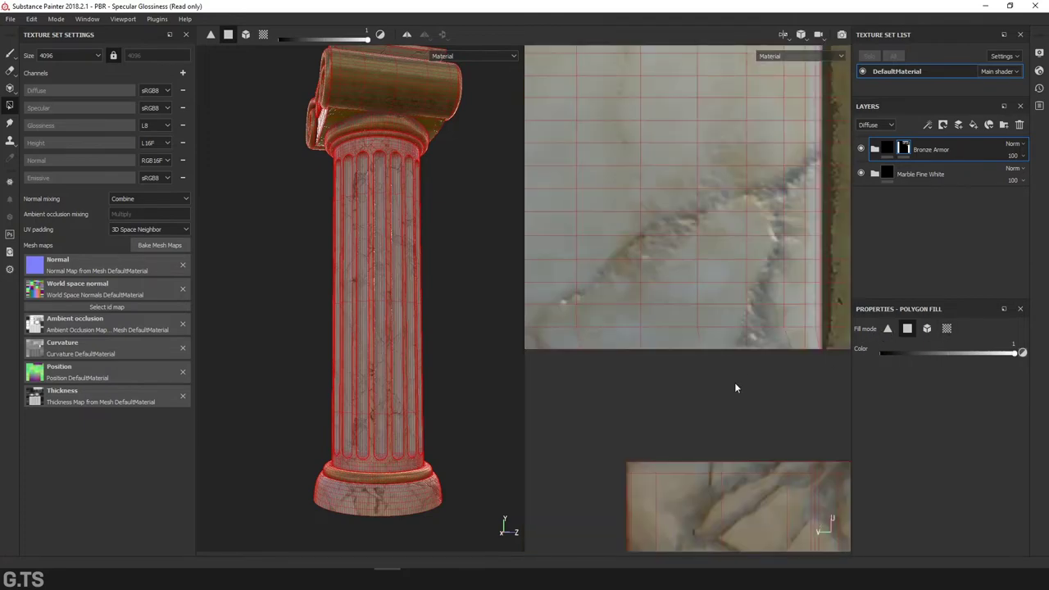
right_click_drag(736, 388, 717, 415, "alt")
mouse_move(717, 415)
left_mouse_down("alt")
mouse_move(697, 357)
mouse_move(706, 402)
left_mouse_up("alt")
middle_click_drag(707, 401, 700, 411, "alt")
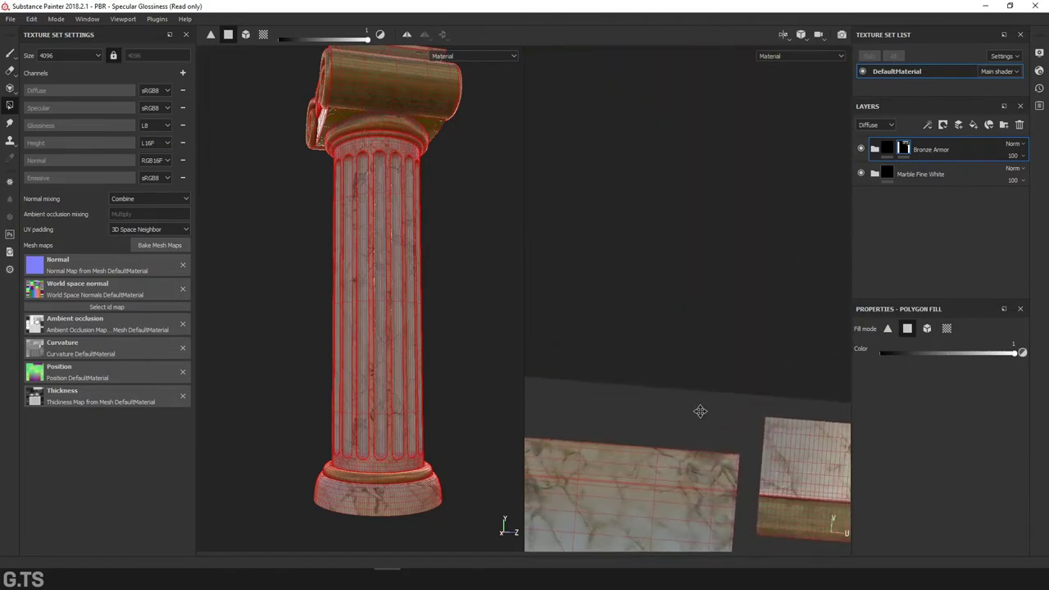
left_click_drag(700, 411, 703, 407, "alt")
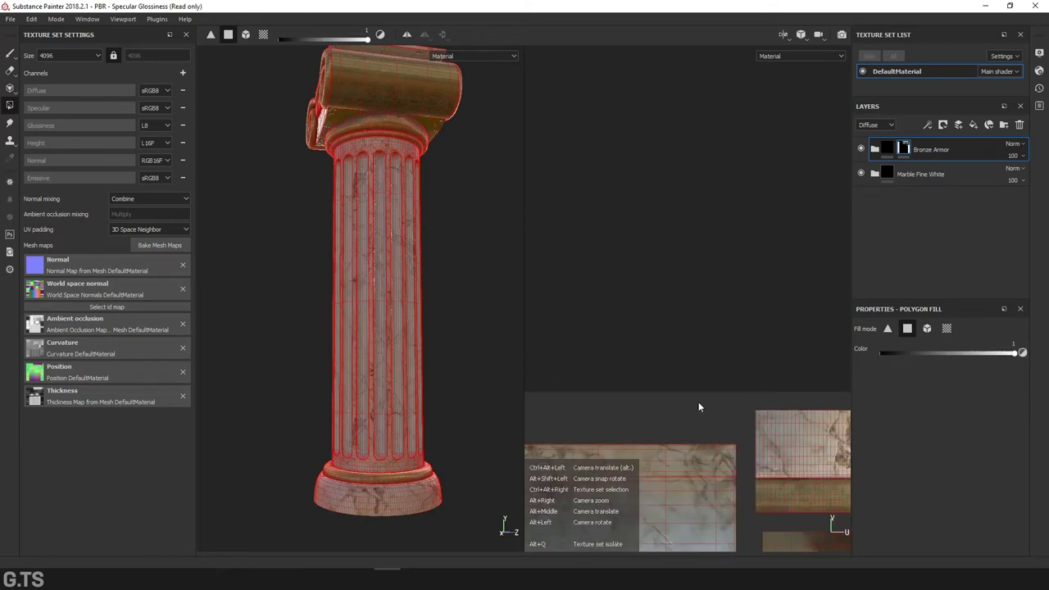
middle_click_drag(699, 398, 659, 105, "alt")
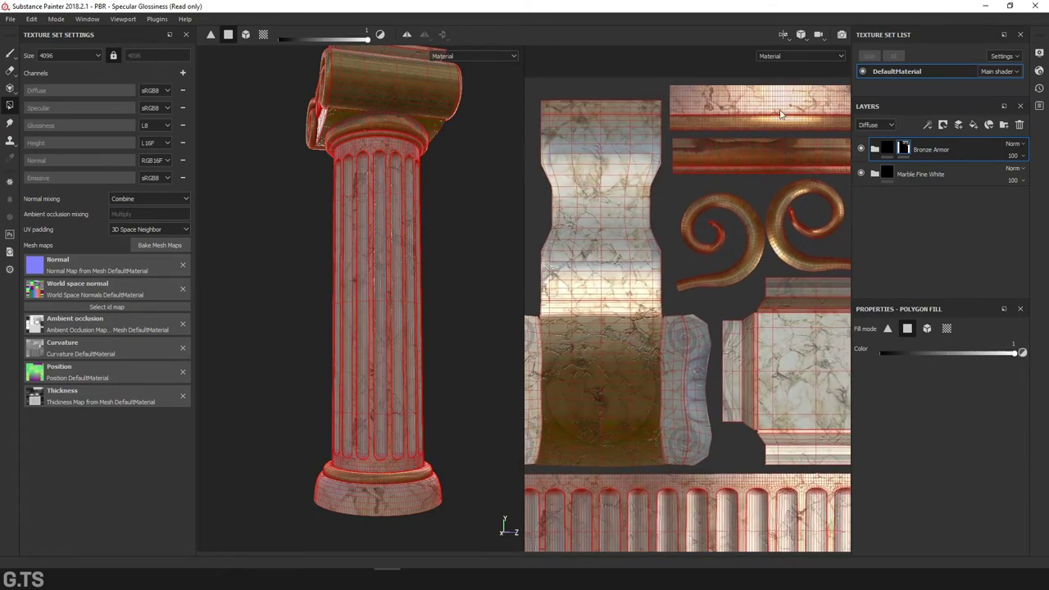
Switch the viewport to 3D only, facing the capital from the front
left_click(783, 36)
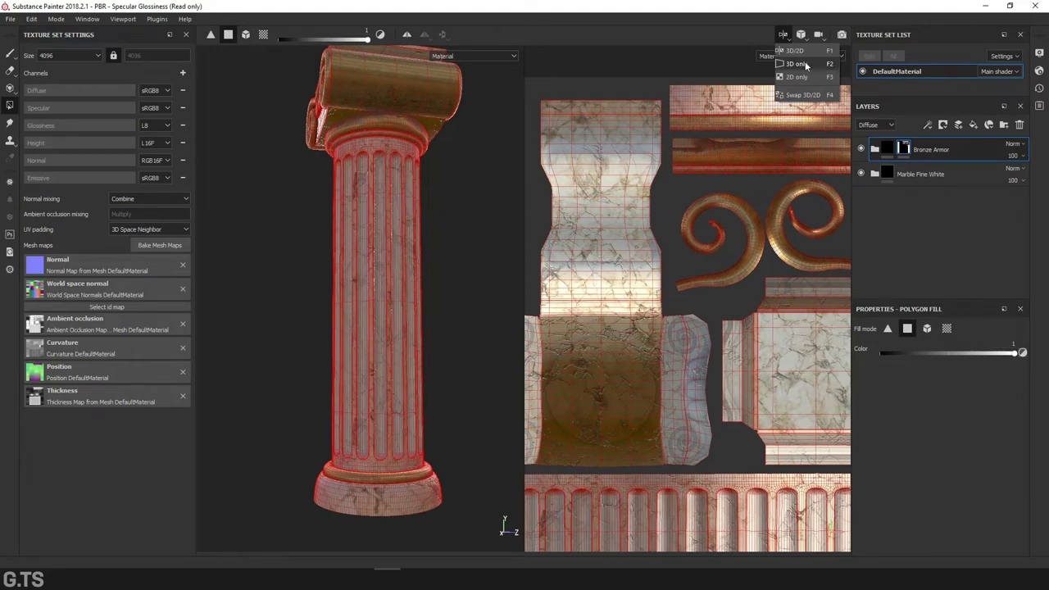
left_click(806, 65)
mouse_move(627, 233)
left_mouse_down("alt")
mouse_move(695, 233)
mouse_move(644, 311)
mouse_move(701, 317)
mouse_move(800, 295)
left_mouse_up("alt")
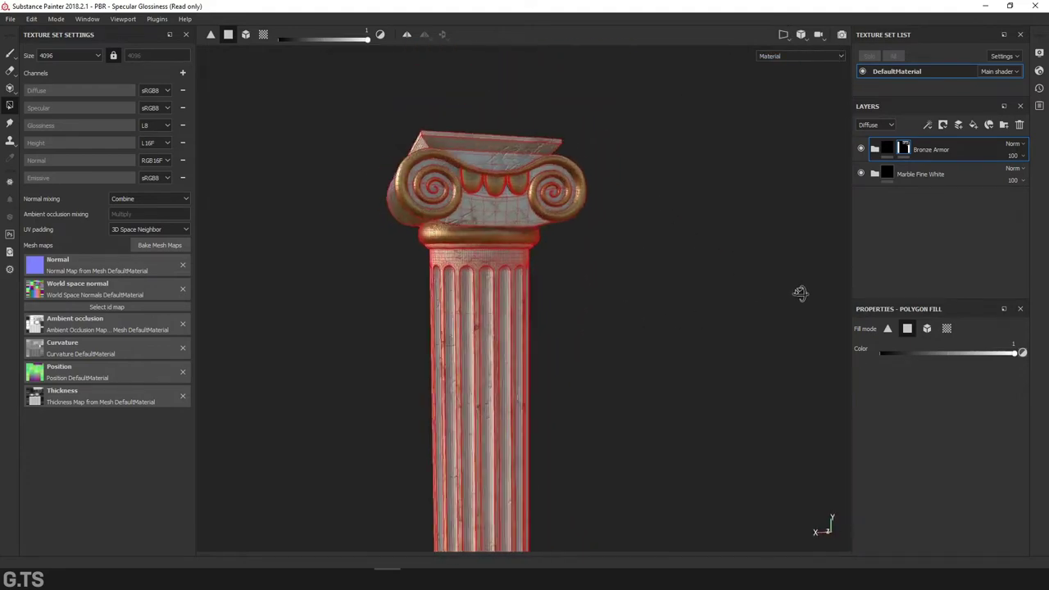
Switch to the paint brush and frame the capital in a frontal view
left_click(10, 54)
mouse_move(618, 288)
left_mouse_down("alt")
mouse_move(754, 281)
mouse_move(589, 285)
left_mouse_up("alt")
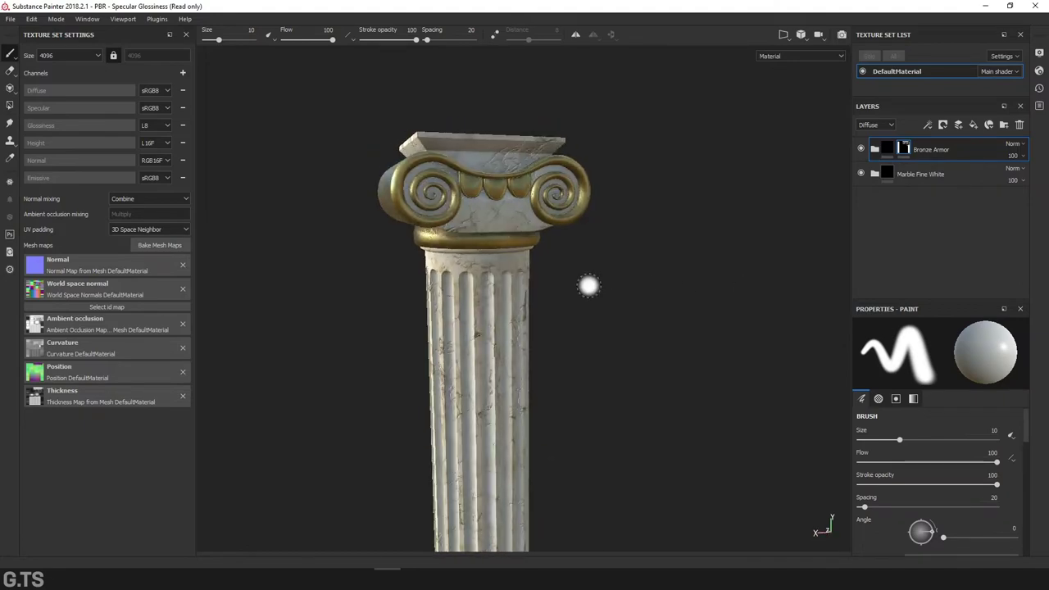
right_click_drag(589, 285, 589, 315, "alt")
mouse_move(524, 205)
left_mouse_down("alt")
mouse_move(696, 368)
mouse_move(663, 352)
mouse_move(703, 350)
mouse_move(693, 333)
left_mouse_up("alt")
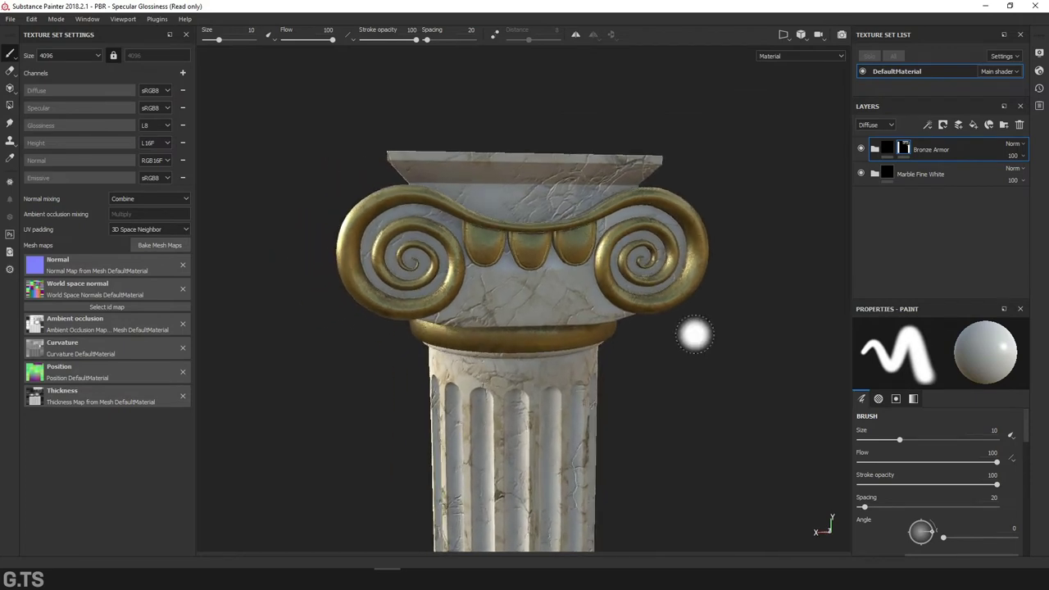
Add a new fill layer with a dark orange-brown diffuse colour
left_click(974, 125)
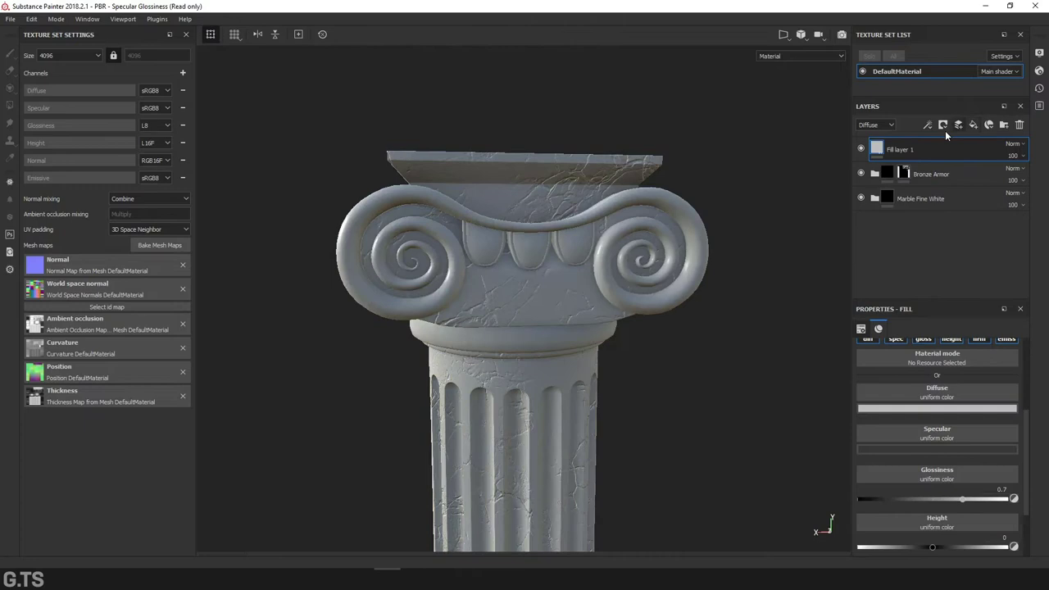
left_click(915, 410)
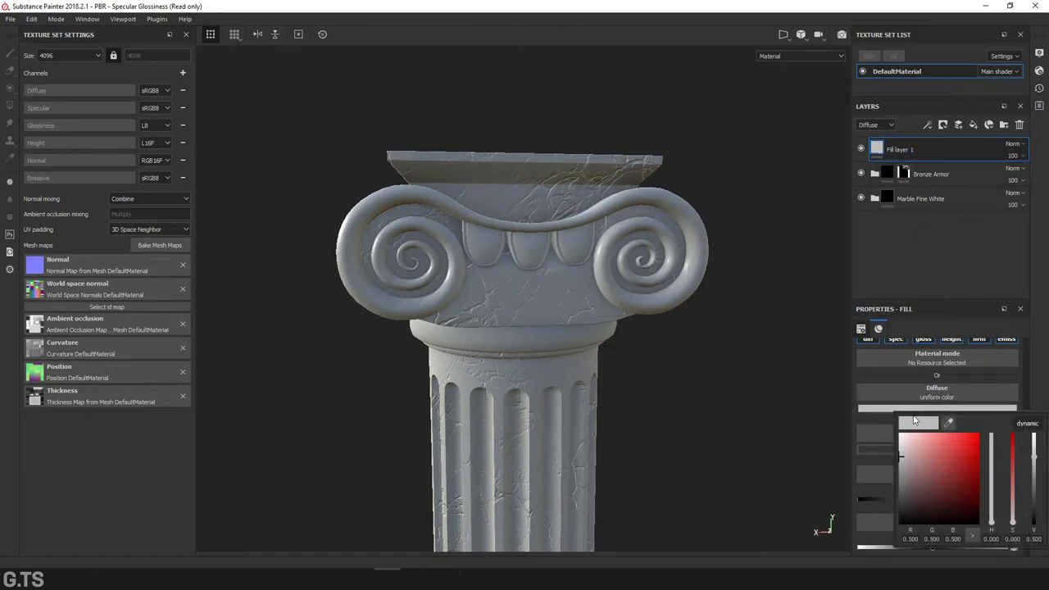
left_click(974, 537)
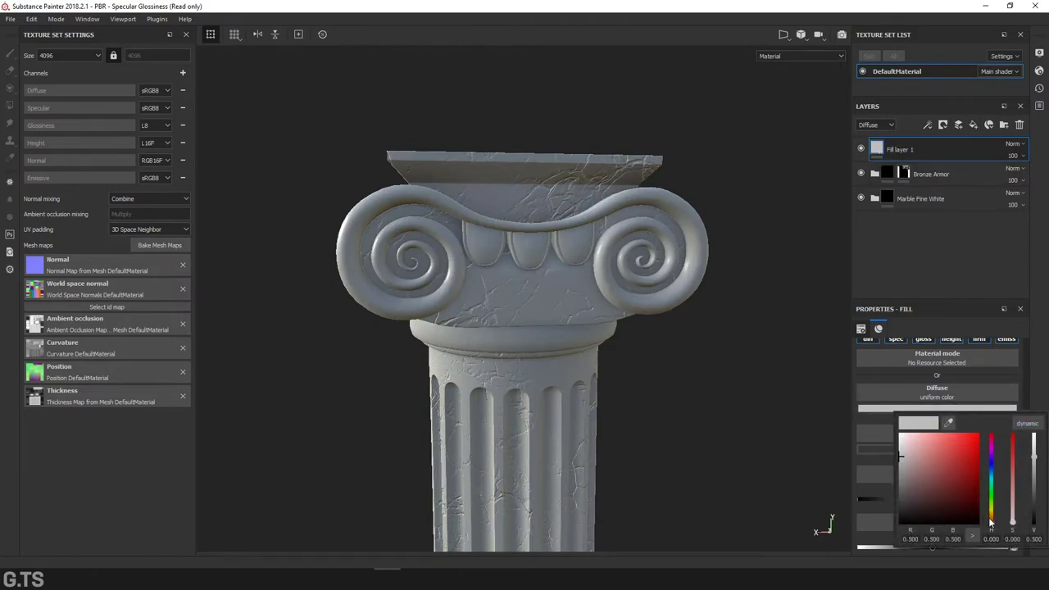
left_click(990, 518)
left_click(945, 500)
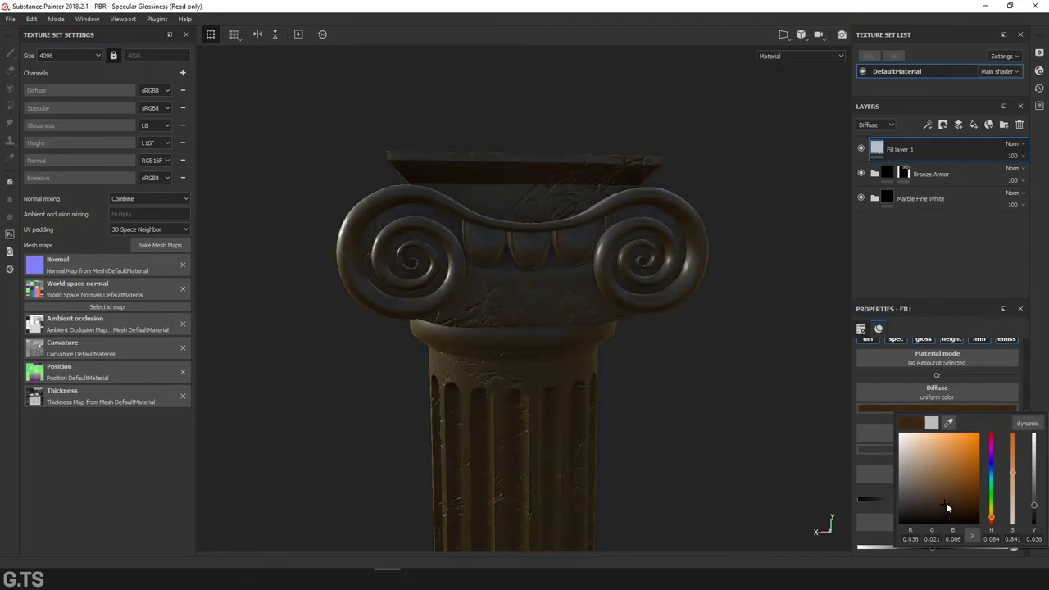
left_click_drag(947, 505, 938, 501)
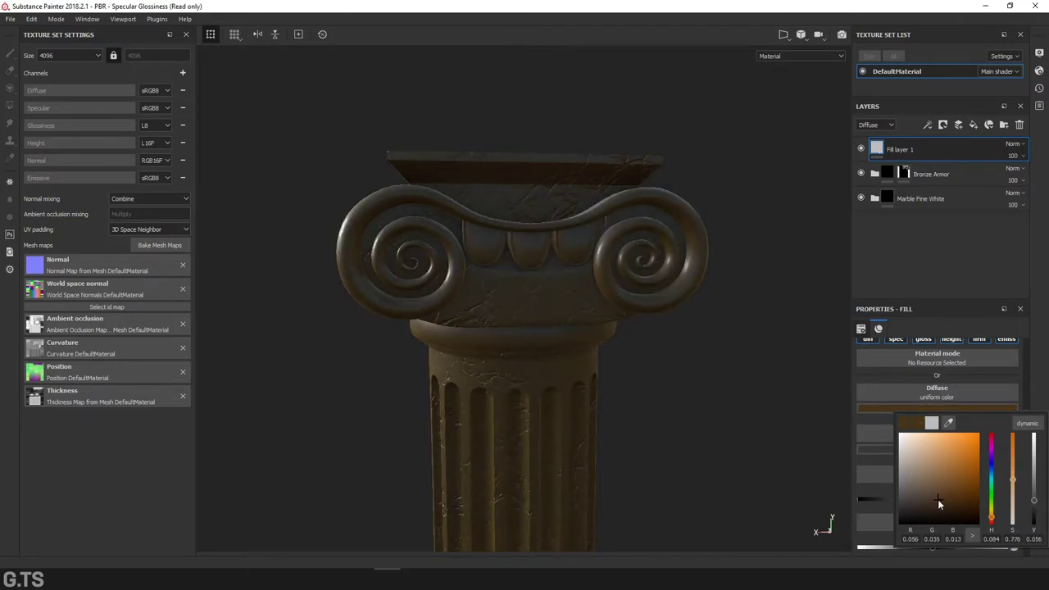
Lower the fill layer's glossiness to about 0.38
left_click(891, 372)
left_click_drag(964, 502, 915, 502)
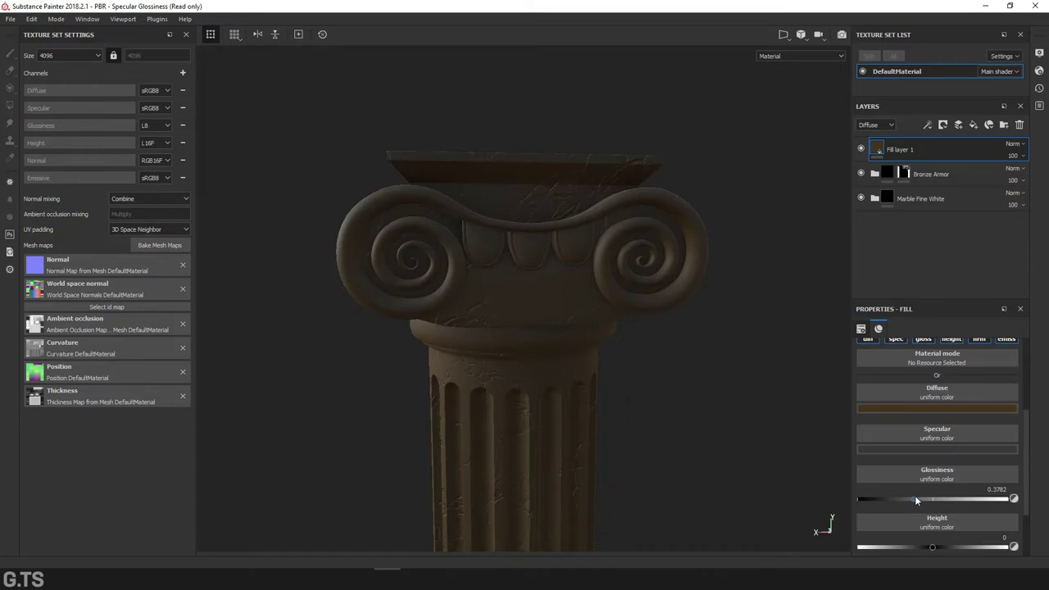
mouse_move(683, 445)
left_mouse_down("alt")
mouse_move(703, 405)
mouse_move(665, 418)
left_mouse_up("alt")
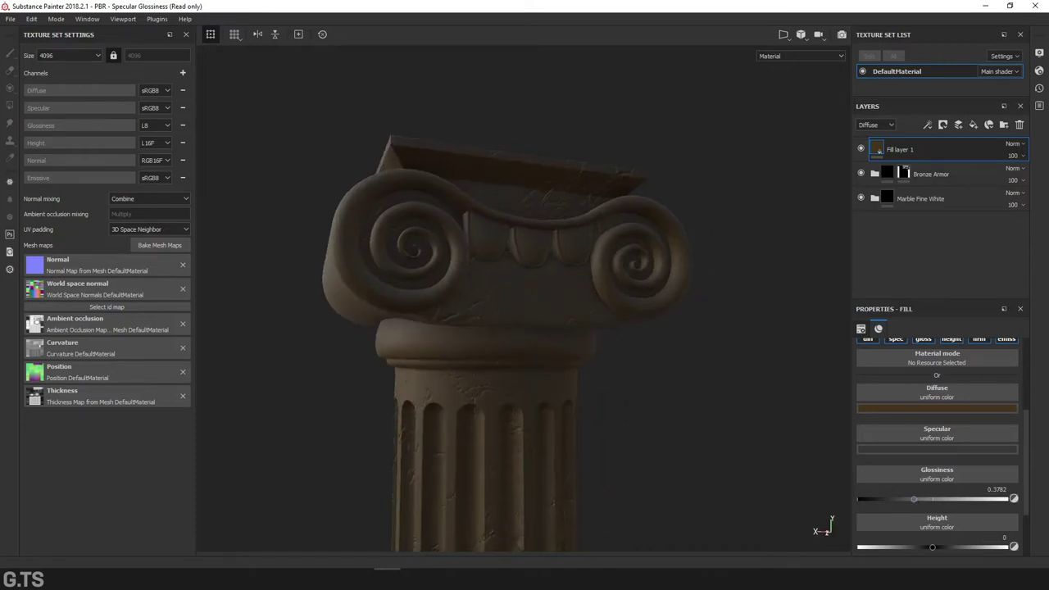
mouse_move(619, 316)
left_mouse_down()
mouse_move(577, 358)
mouse_move(602, 371)
left_mouse_up()
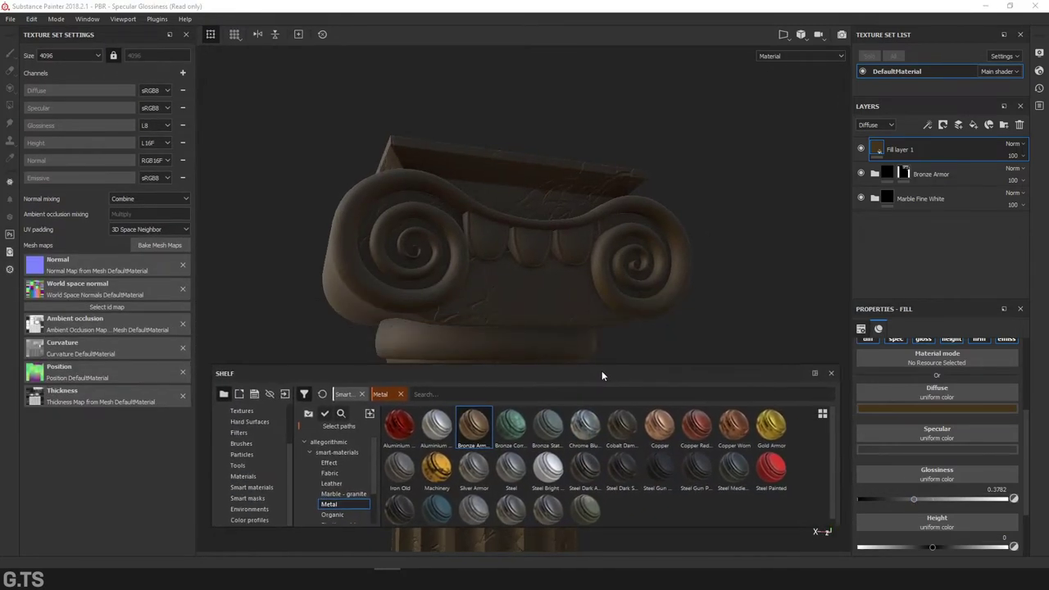
Enlarge the shelf panel, clear its Metal filter and list the Smart masks category
left_click_drag(419, 378, 418, 360)
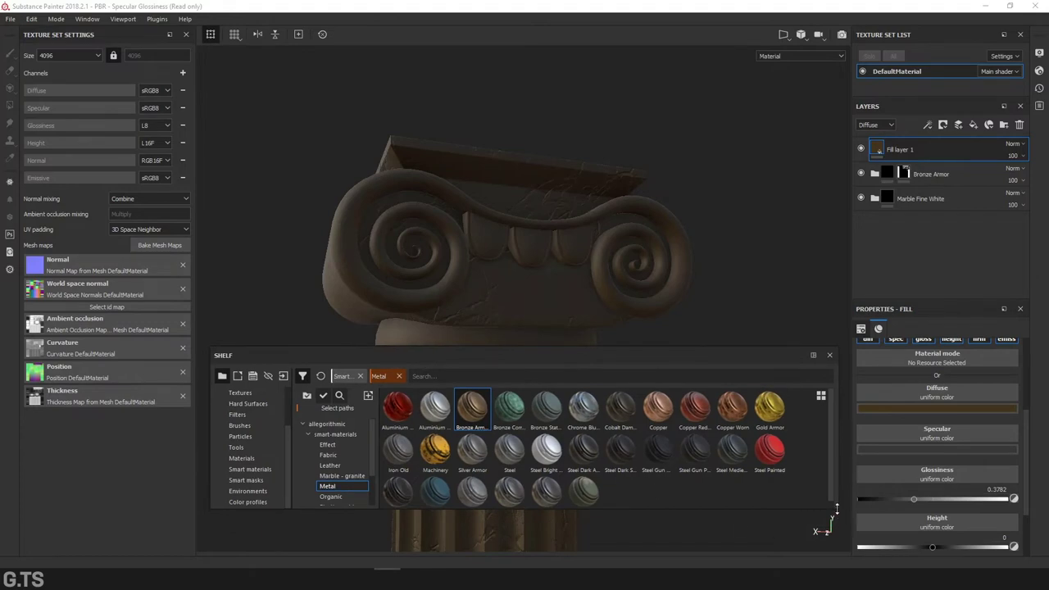
left_click_drag(837, 510, 837, 543)
mouse_move(670, 300)
middle_mouse_down("alt")
mouse_move(702, 192)
mouse_move(692, 239)
middle_mouse_up("alt")
left_click_drag(696, 271, 695, 282, "alt")
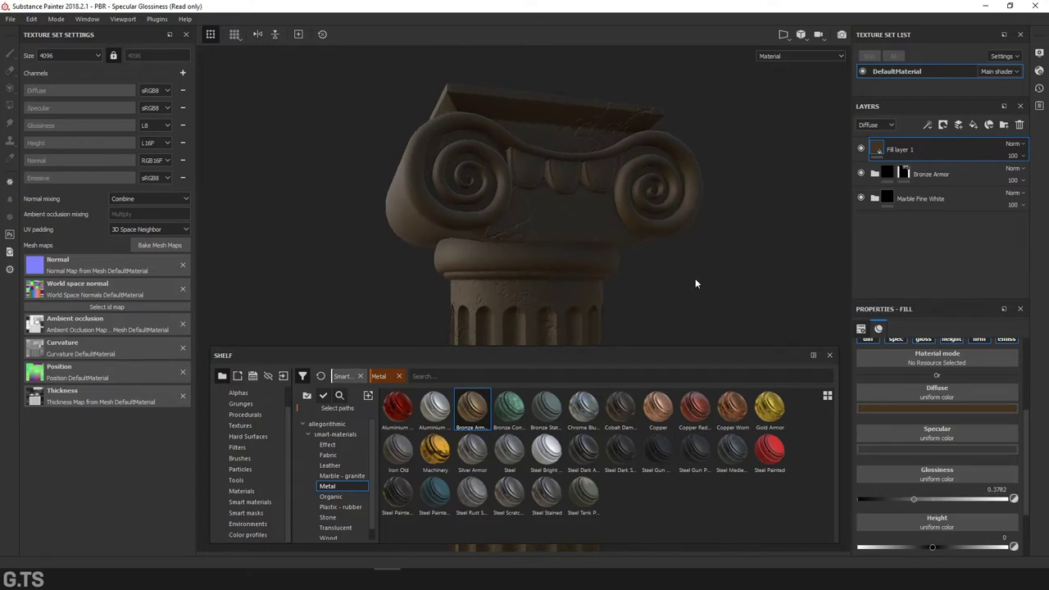
left_click(400, 377)
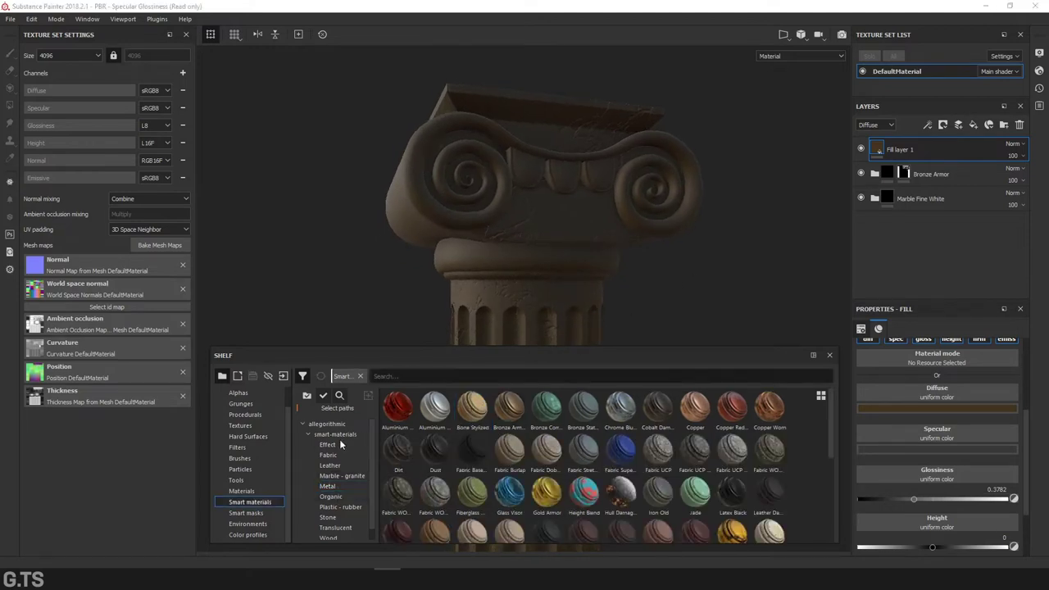
left_click(255, 514)
scroll(688, 464, "down", 2)
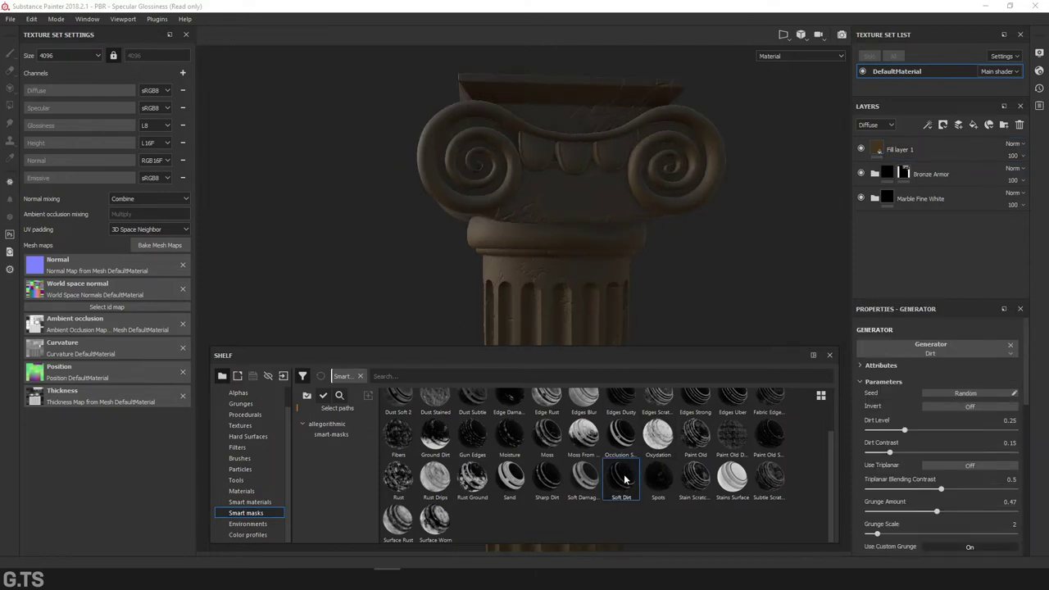
Drop the Soft Dirt smart mask onto Fill layer 1 and raise Dirt Level to 0.62
left_click_drag(624, 480, 913, 148)
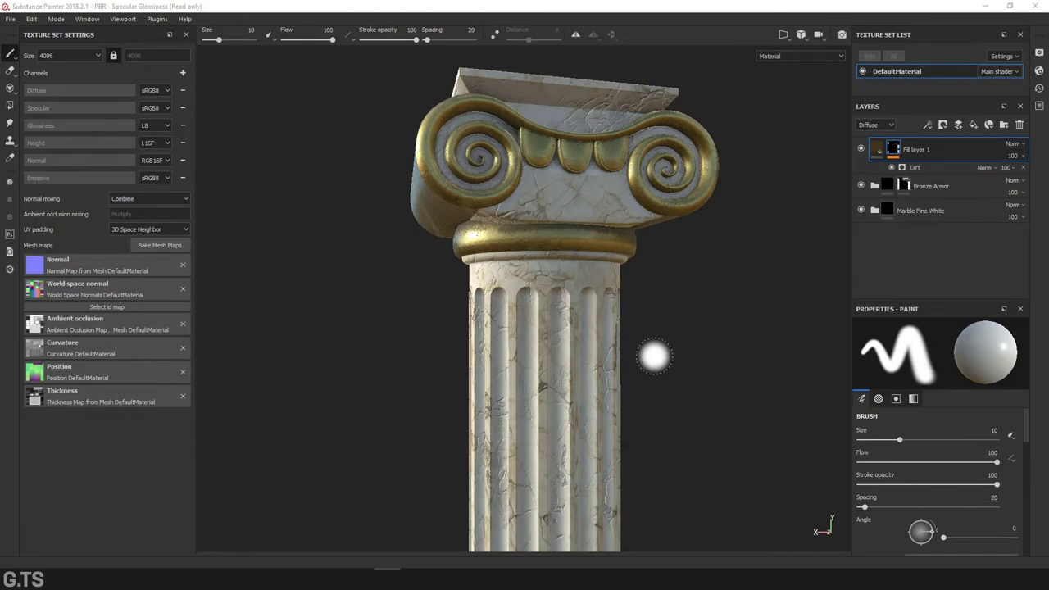
left_click(918, 167)
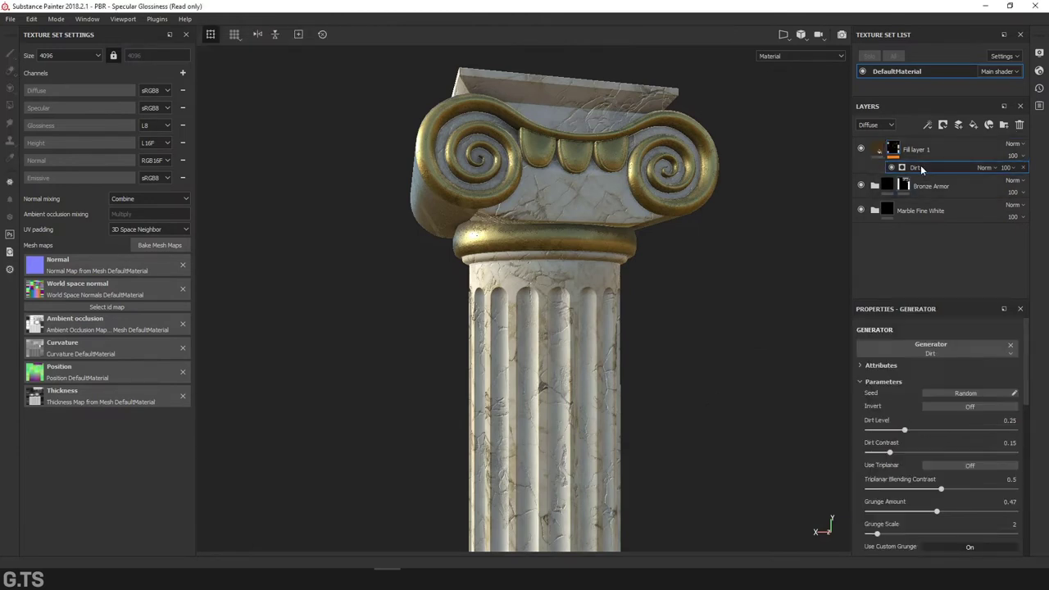
mouse_move(908, 432)
left_mouse_down()
mouse_move(941, 436)
mouse_move(911, 454)
mouse_move(960, 432)
left_mouse_up()
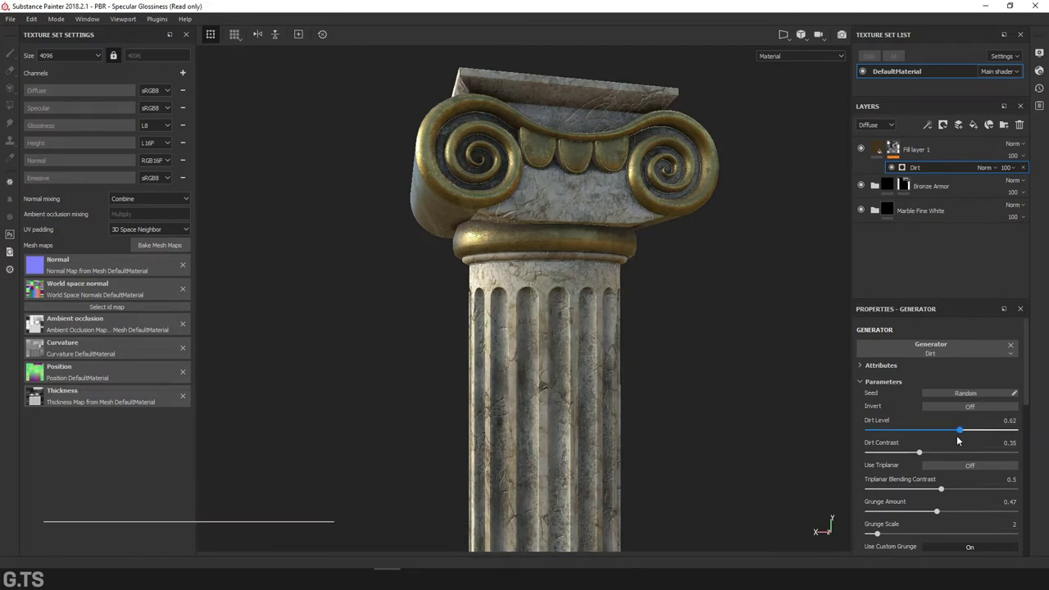
Tune the Dirt generator's Dirt Contrast to 0.51, Triplanar Blending Contrast, Grunge Scale and Grunge Amount
mouse_move(920, 453)
left_mouse_down()
mouse_move(936, 453)
mouse_move(918, 453)
left_mouse_up()
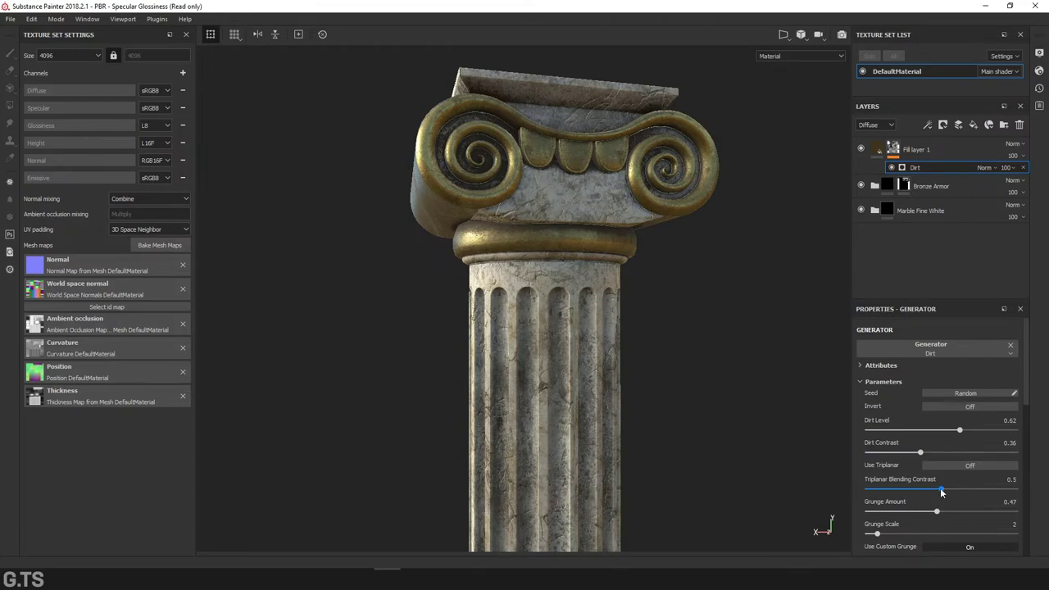
left_click_drag(941, 489, 947, 490)
mouse_move(648, 403)
left_mouse_down("alt")
mouse_move(665, 249)
mouse_move(726, 330)
mouse_move(726, 418)
mouse_move(686, 342)
mouse_move(459, 333)
mouse_move(594, 277)
mouse_move(663, 335)
left_mouse_up("alt")
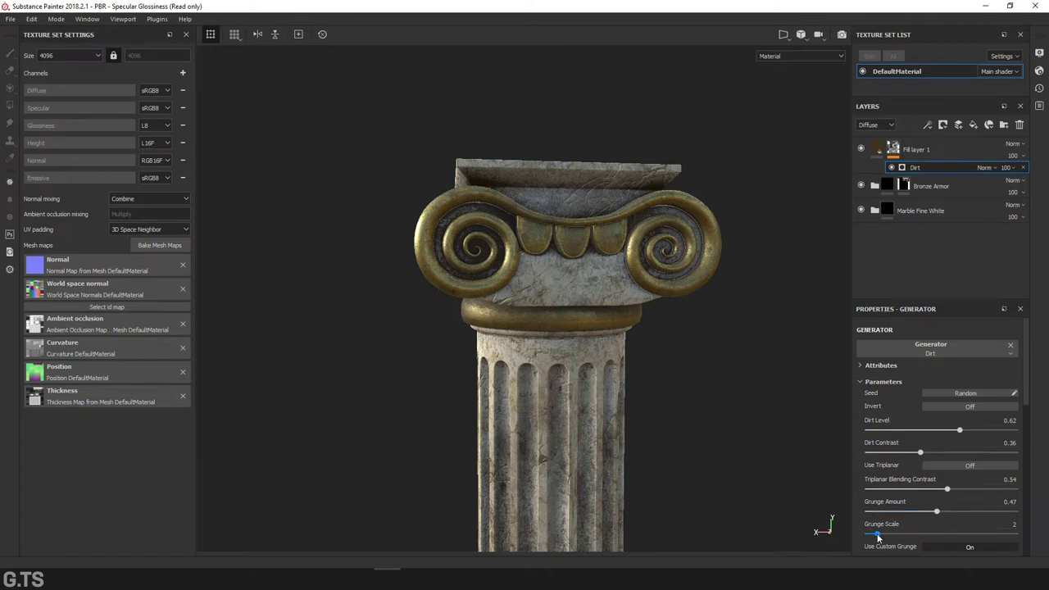
left_click_drag(878, 534, 889, 533)
mouse_move(939, 511)
left_mouse_down()
mouse_move(922, 513)
mouse_move(949, 515)
mouse_move(936, 517)
left_mouse_up()
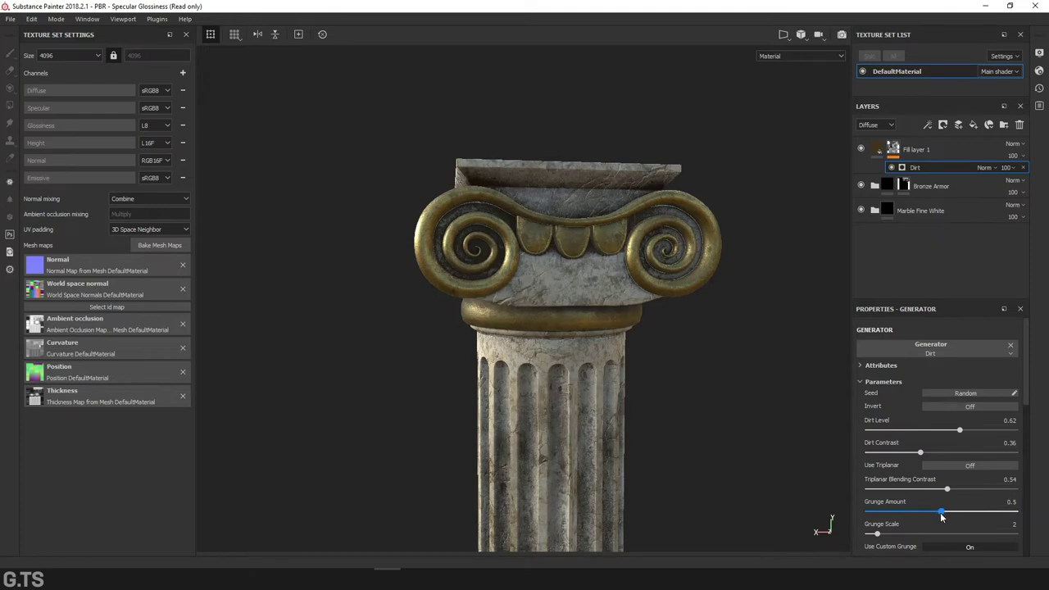
mouse_move(947, 490)
left_mouse_down()
mouse_move(981, 491)
mouse_move(968, 492)
left_mouse_up()
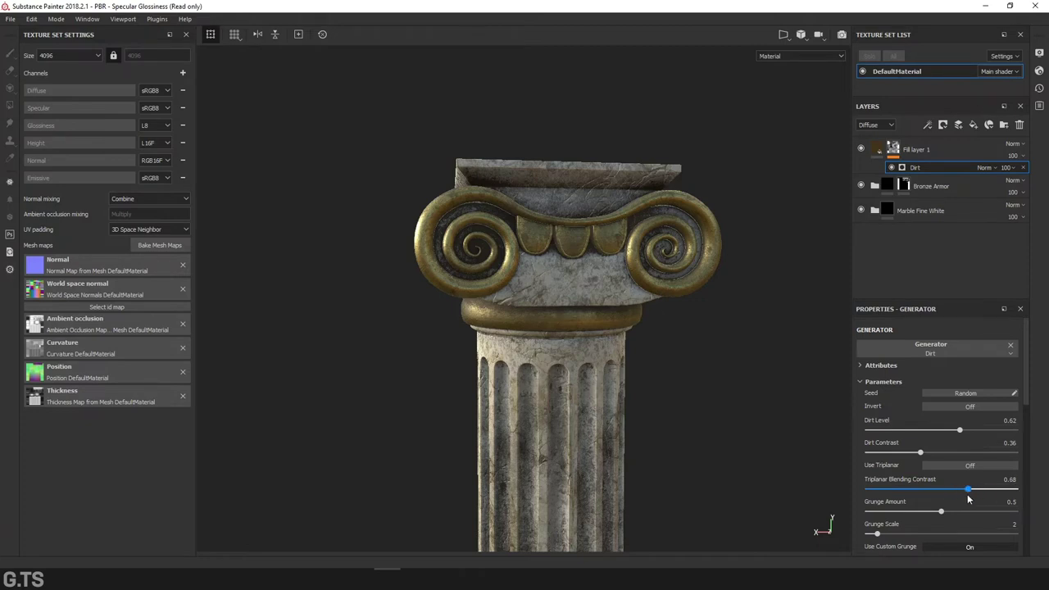
left_click_drag(924, 455, 947, 458)
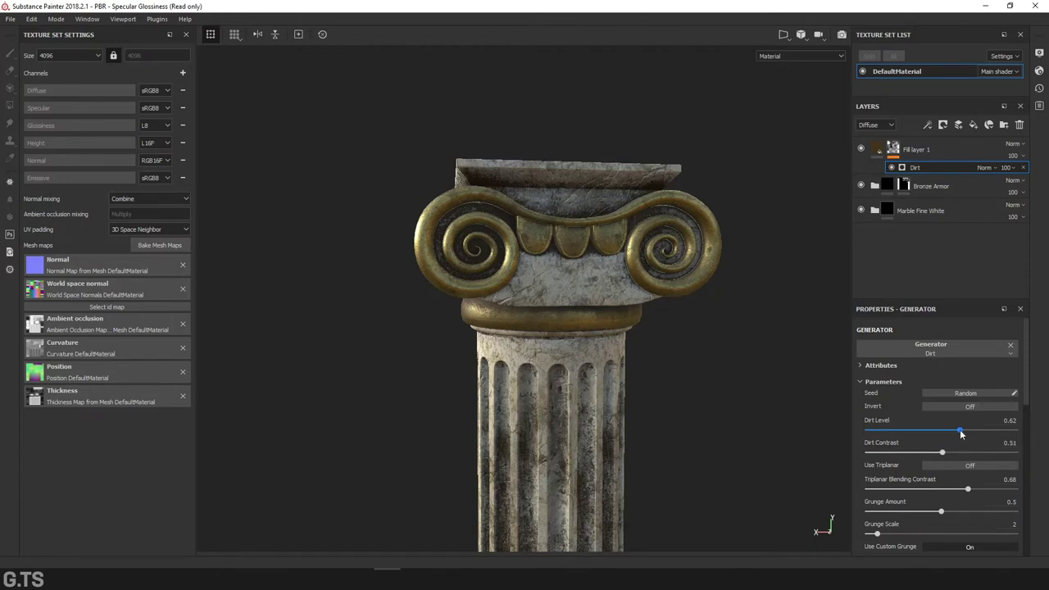
left_click_drag(960, 430, 955, 436)
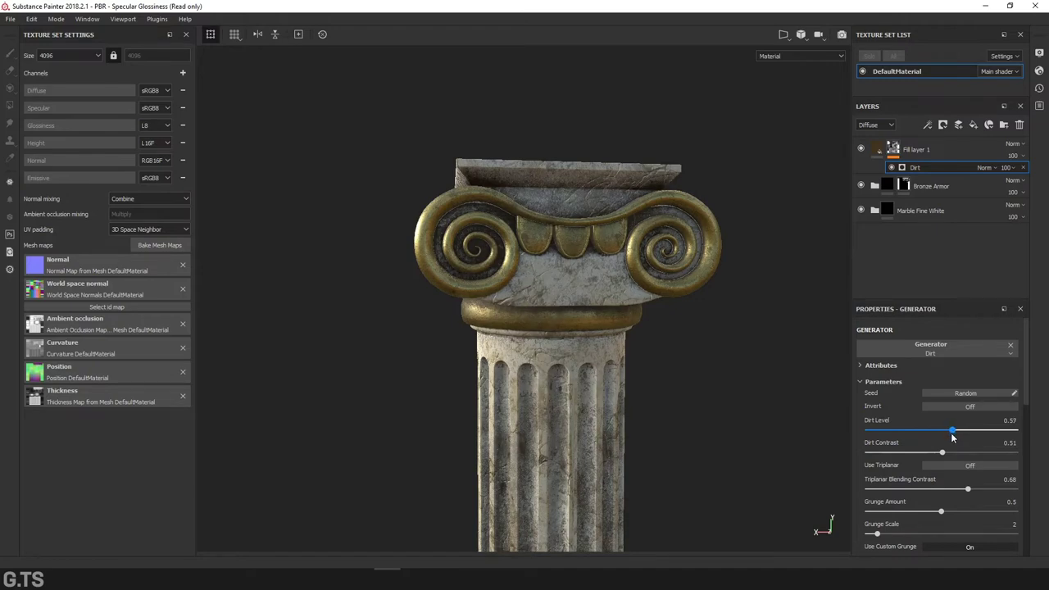
Set the Dirt Level to 0.56 and select Fill layer 1
mouse_move(712, 387)
left_mouse_down("alt")
mouse_move(681, 402)
mouse_move(659, 297)
mouse_move(654, 325)
mouse_move(721, 335)
mouse_move(621, 351)
mouse_move(710, 336)
mouse_move(642, 271)
left_mouse_up("alt")
mouse_move(642, 271)
middle_mouse_down("alt")
mouse_move(653, 195)
mouse_move(640, 209)
middle_mouse_up("alt")
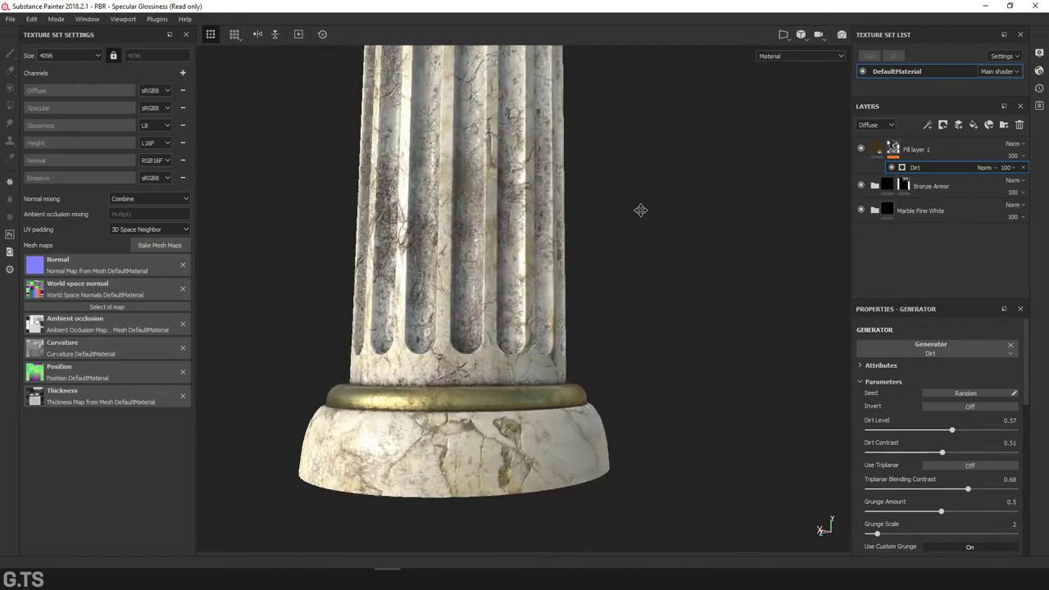
mouse_move(640, 210)
right_mouse_down("alt")
mouse_move(659, 272)
mouse_move(647, 216)
mouse_move(640, 415)
mouse_move(642, 260)
right_mouse_up("alt")
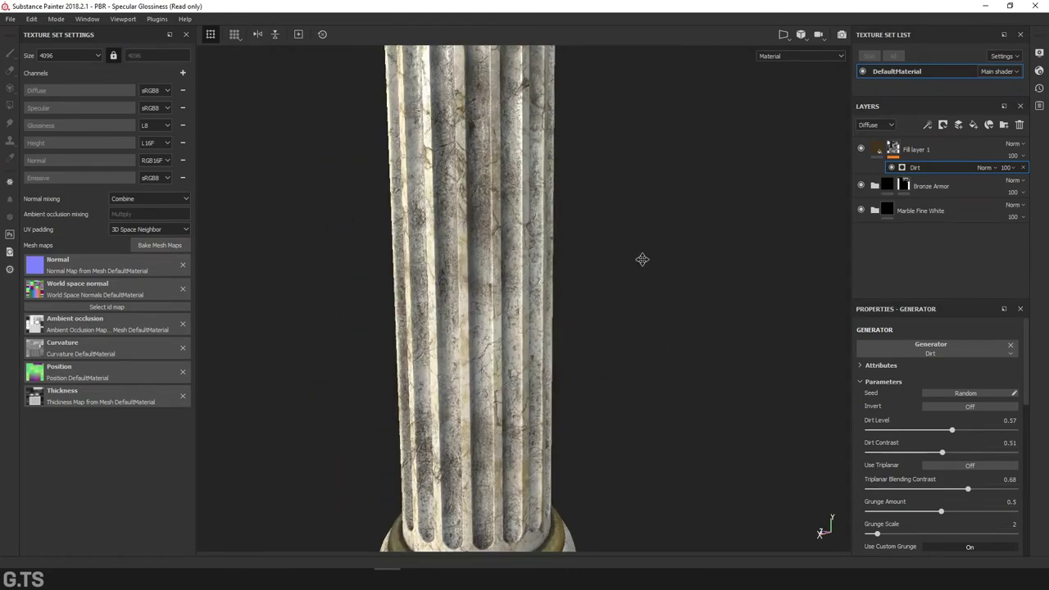
mouse_move(642, 260)
left_mouse_down("alt")
mouse_move(628, 175)
mouse_move(651, 300)
mouse_move(687, 304)
mouse_move(630, 300)
mouse_move(689, 344)
left_mouse_up("alt")
right_click_drag(689, 344, 748, 382, "alt")
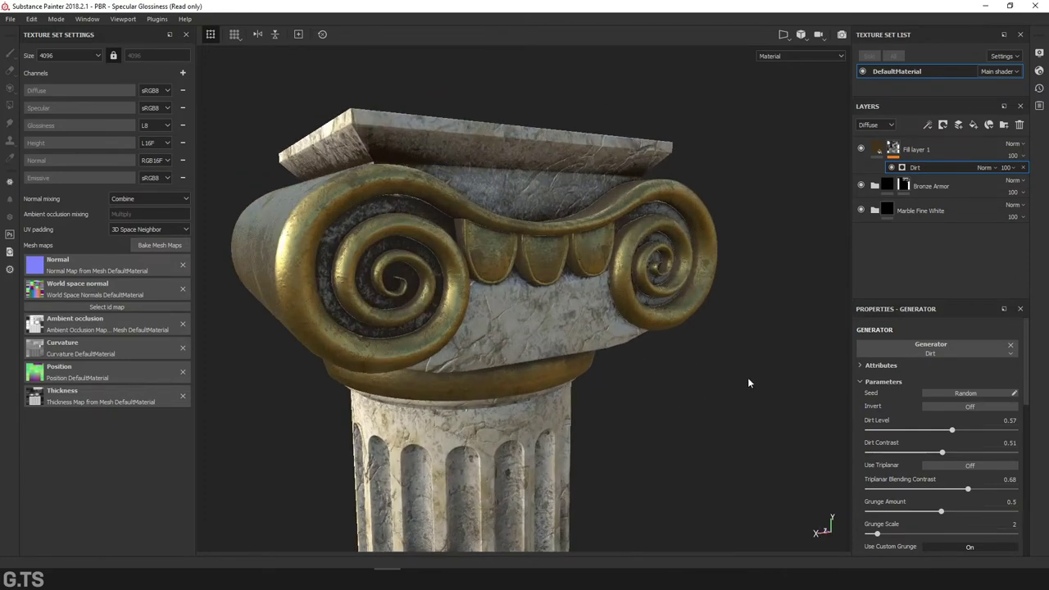
mouse_move(748, 383)
left_mouse_down("alt")
mouse_move(680, 368)
mouse_move(714, 407)
mouse_move(740, 391)
mouse_move(749, 358)
mouse_move(614, 356)
mouse_move(754, 358)
mouse_move(665, 361)
mouse_move(703, 380)
mouse_move(761, 368)
mouse_move(733, 379)
left_mouse_up("alt")
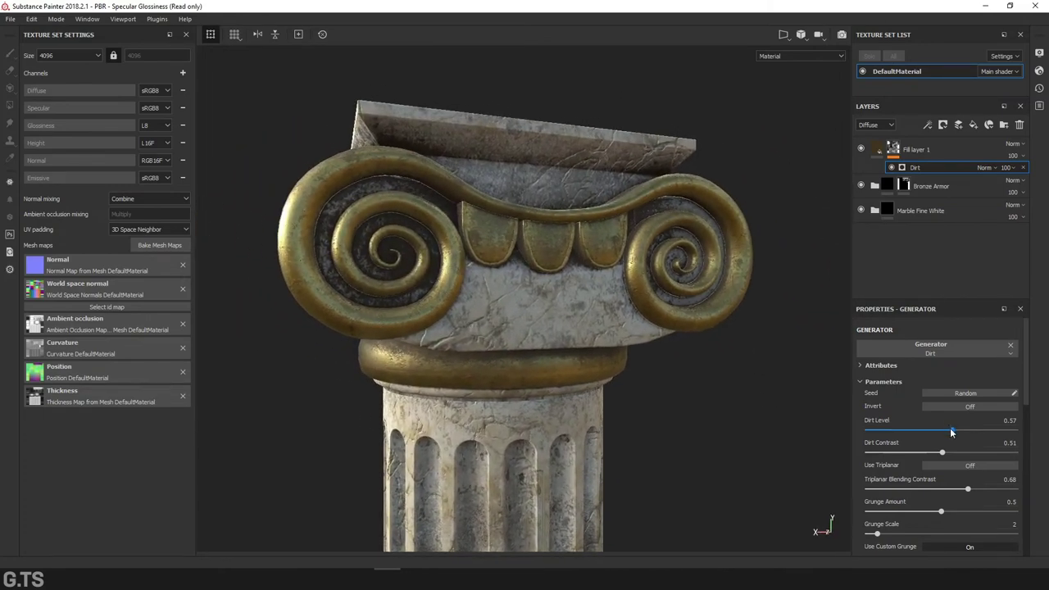
left_click_drag(951, 429, 950, 432)
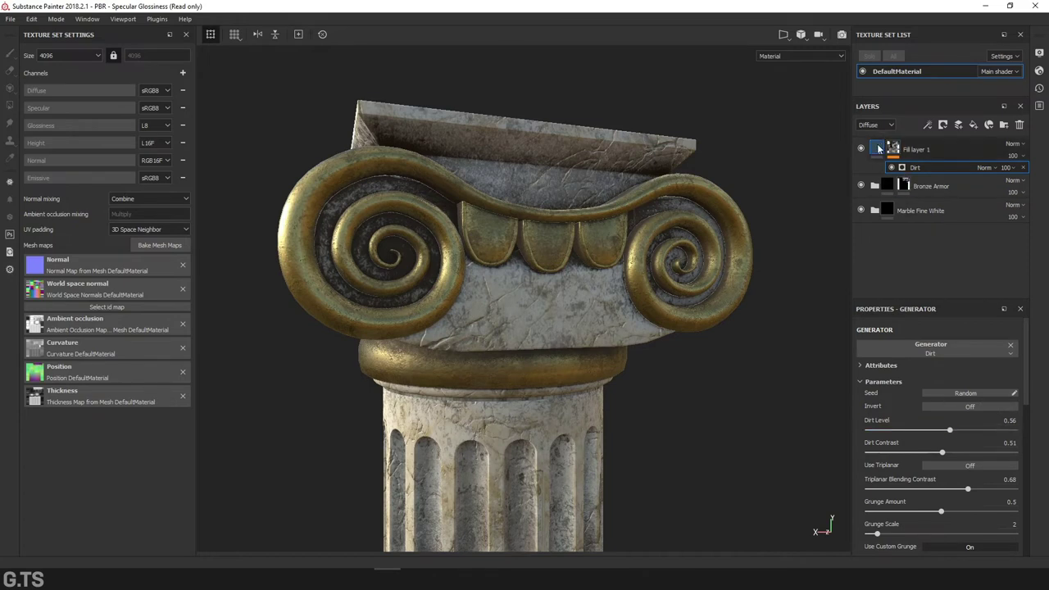
left_click(879, 149)
Change Fill layer 1's diffuse colour to a darker brown and inspect the capital
left_click(959, 409)
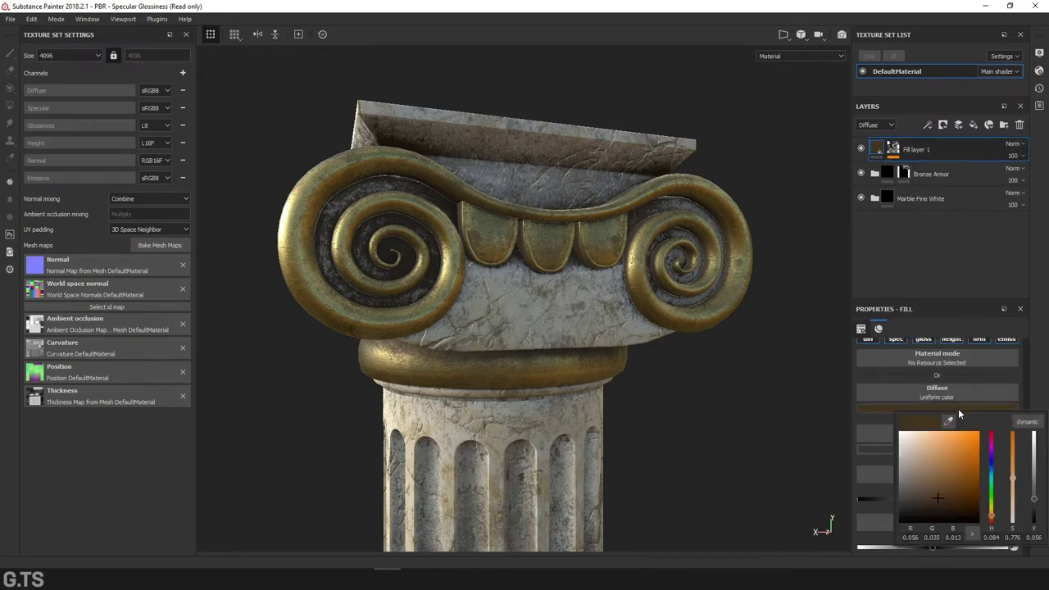
mouse_move(935, 464)
left_mouse_down()
mouse_move(941, 501)
mouse_move(932, 494)
left_mouse_up()
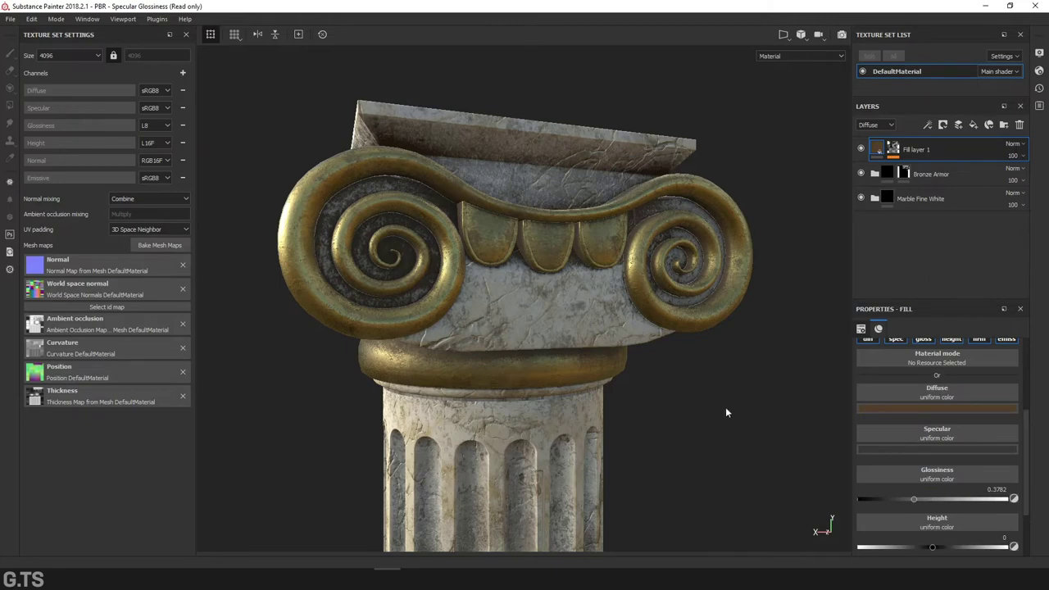
mouse_move(727, 410)
left_mouse_down("alt")
mouse_move(696, 410)
mouse_move(703, 382)
mouse_move(756, 369)
left_mouse_up("alt")
scroll(702, 385, "up", 2)
scroll(701, 379, "down", 2)
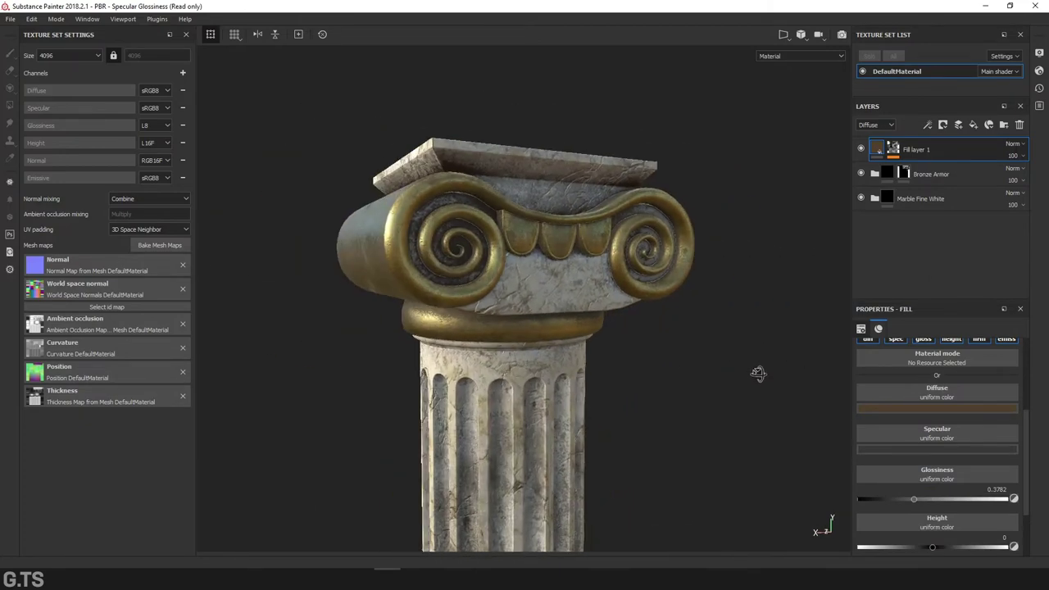
Set the environment opacity to 47 in Display Settings, adjusting exposure and blur
left_click(1039, 72)
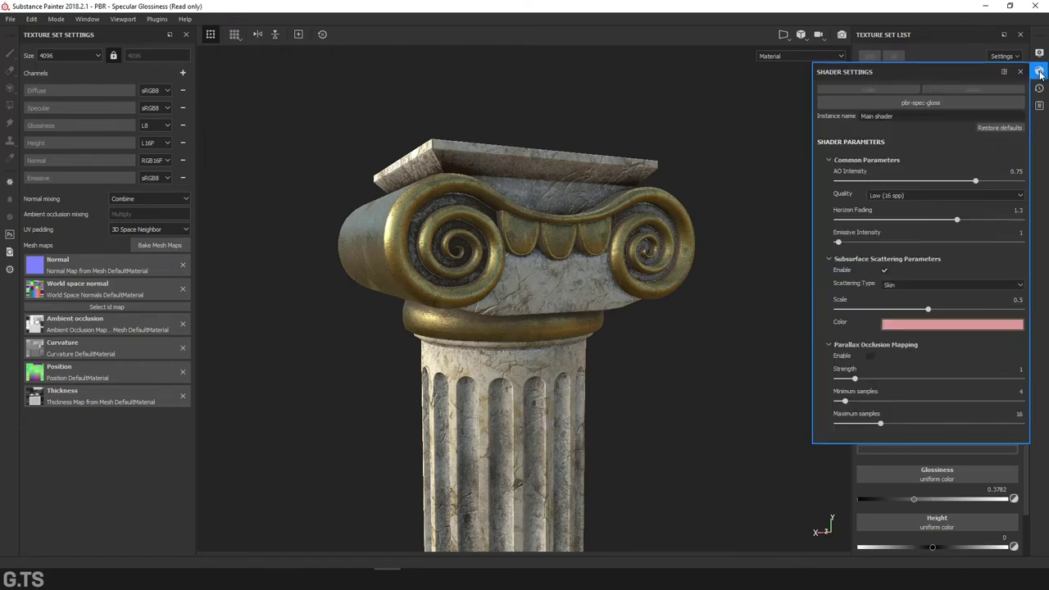
left_click(1040, 73)
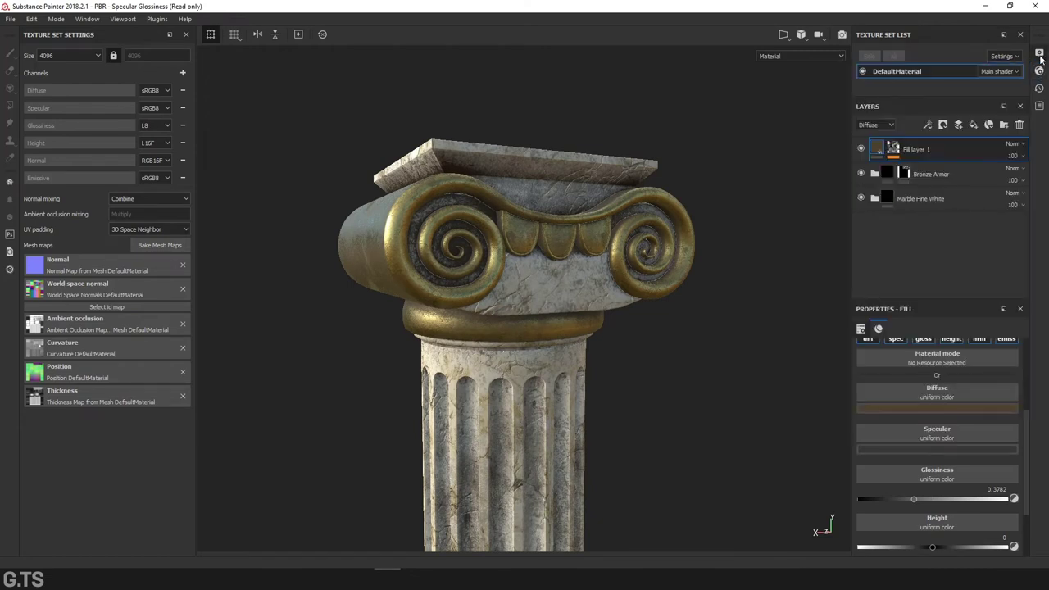
left_click(1040, 54)
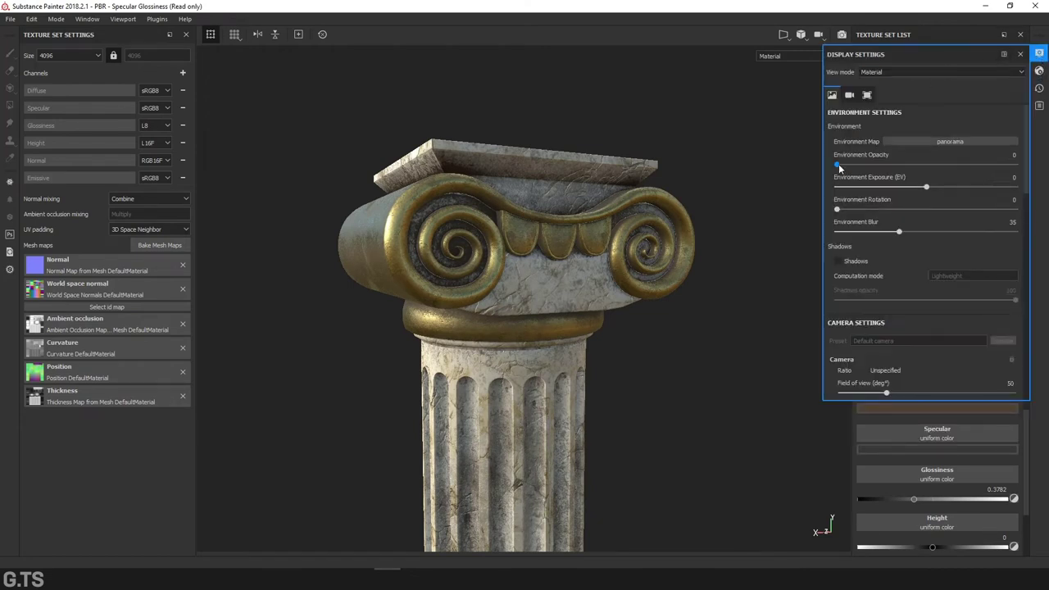
left_click_drag(837, 164, 920, 165)
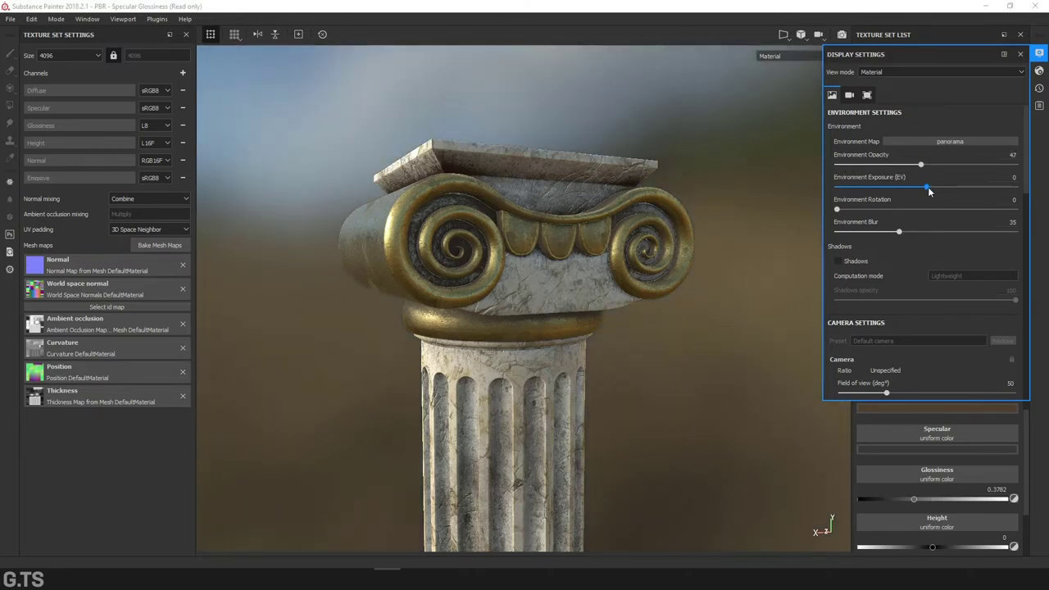
left_click(929, 189)
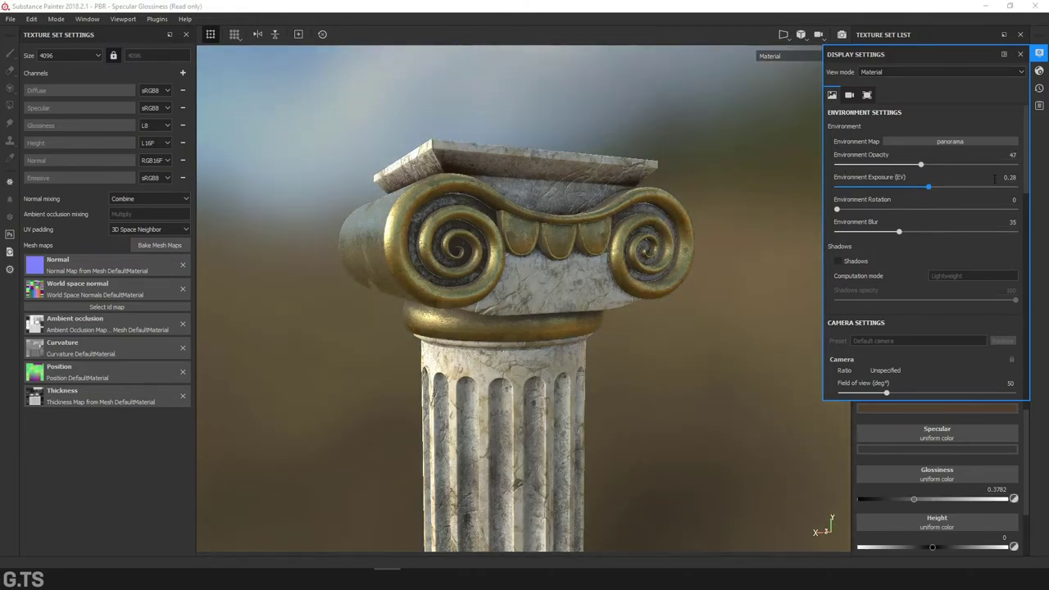
left_click_drag(899, 232, 833, 238)
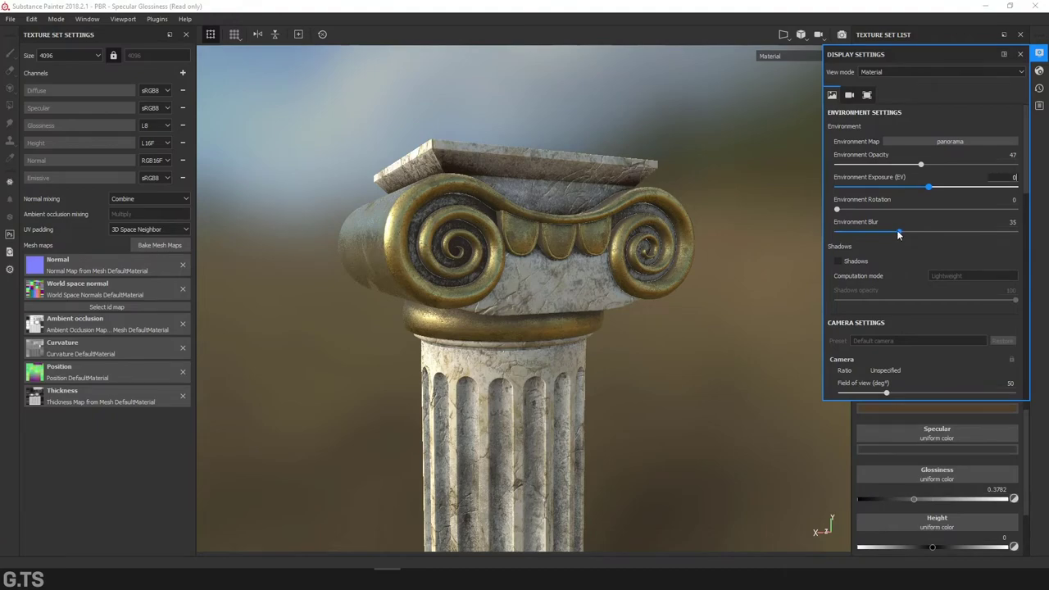
right_click_drag(715, 292, 623, 283, "shift")
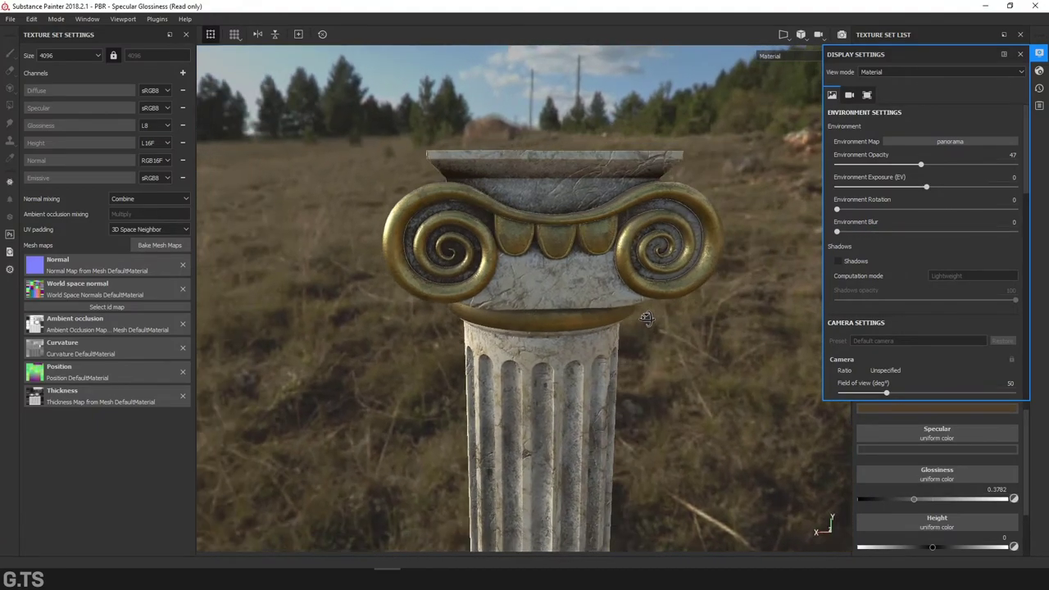
left_click_drag(623, 283, 459, 279, "alt")
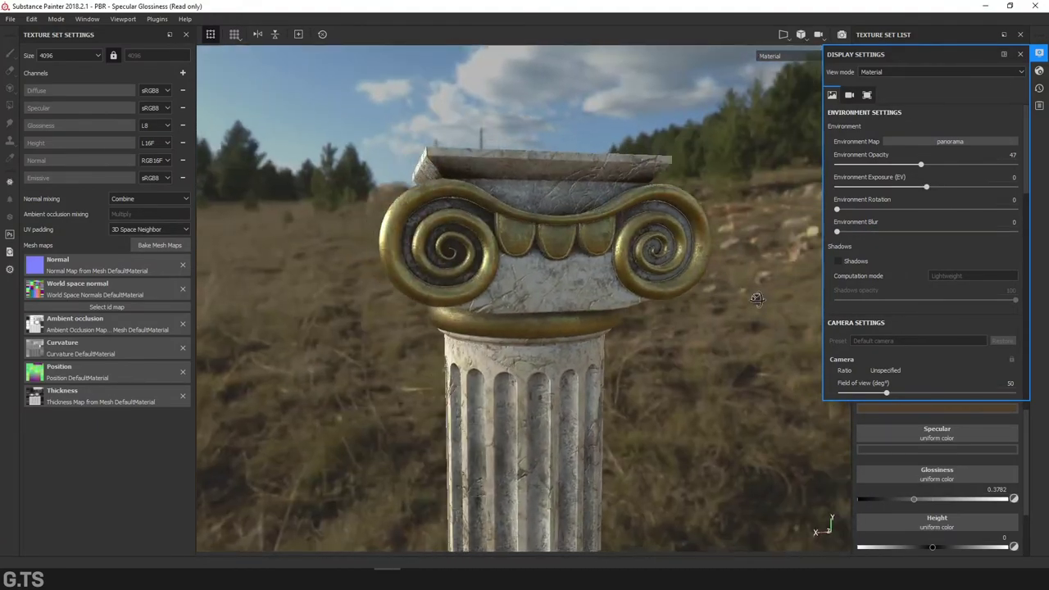
Try the glazed_patio environment map, then return to panorama
left_click(940, 143)
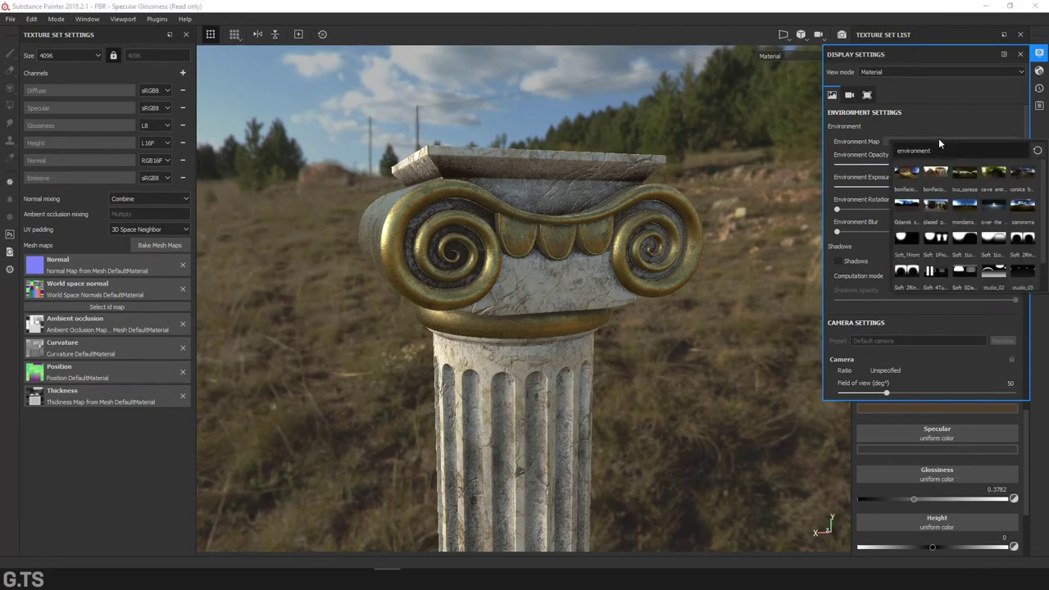
left_click(939, 205)
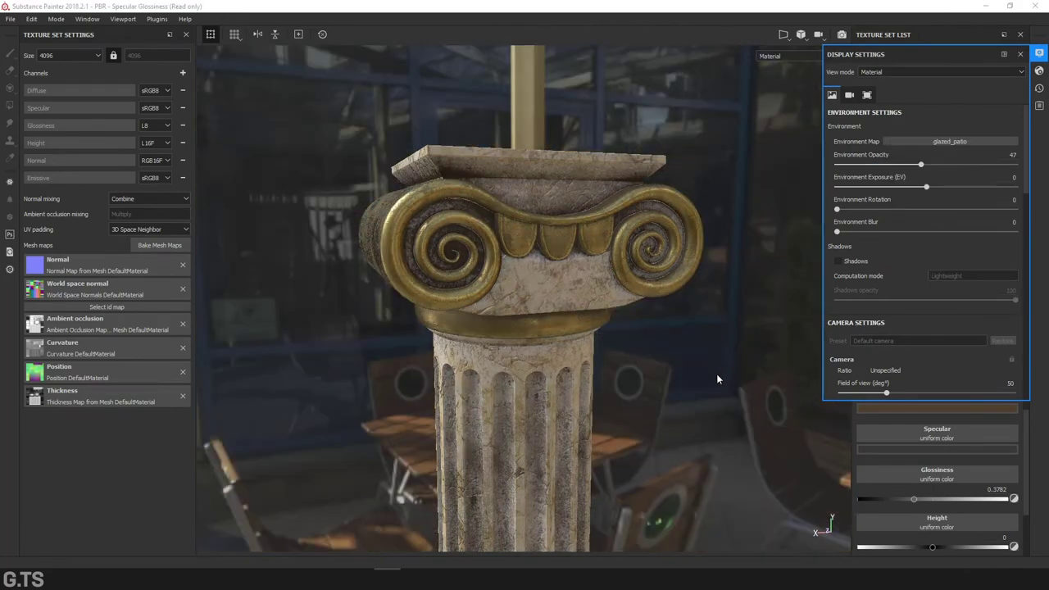
mouse_move(717, 379)
left_mouse_down("alt")
mouse_move(544, 364)
mouse_move(746, 375)
left_mouse_up("alt")
mouse_move(638, 384)
left_mouse_down("alt")
mouse_move(588, 372)
mouse_move(580, 352)
mouse_move(656, 349)
left_mouse_up("alt")
left_click(942, 141)
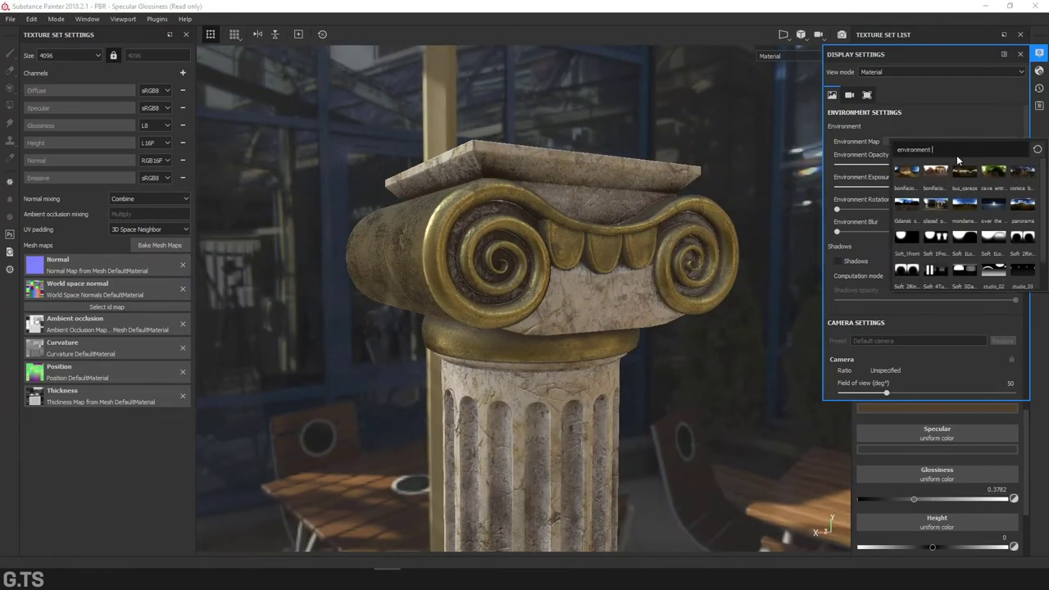
left_click(1022, 205)
mouse_move(633, 327)
left_mouse_down("alt")
mouse_move(581, 335)
mouse_move(637, 317)
left_mouse_up("alt")
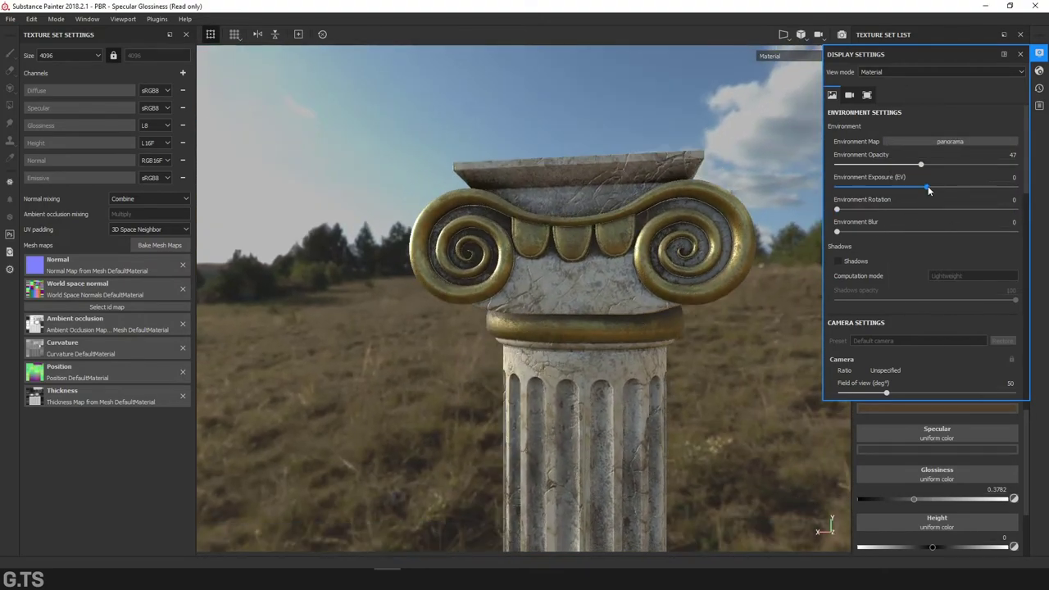
Set Environment Blur to 40 and reset Exposure to 0, then close Display Settings
left_click_drag(927, 187, 931, 187)
left_click_drag(644, 305, 689, 302, "alt")
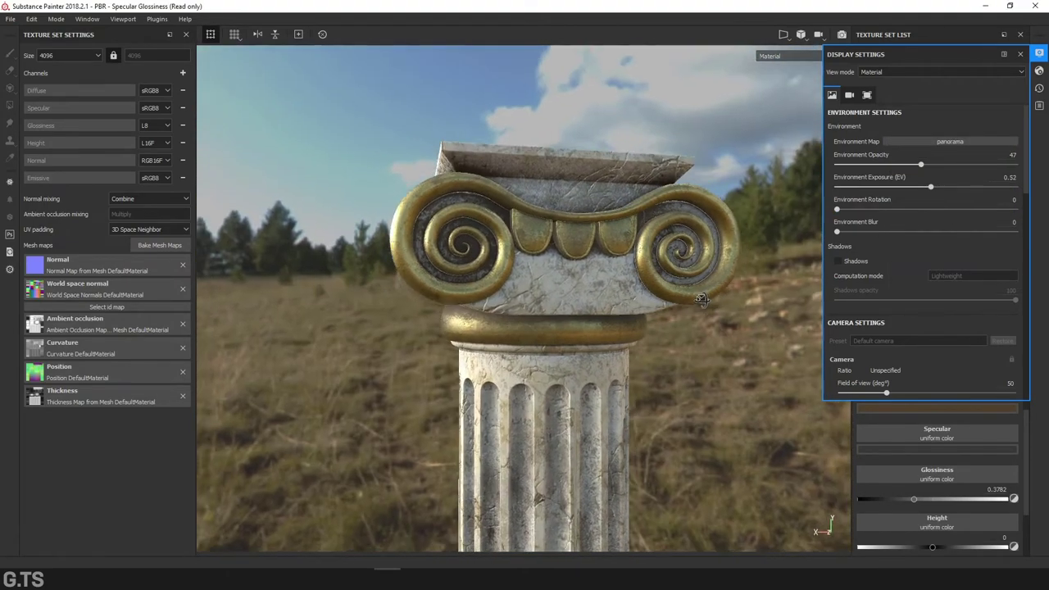
left_click_drag(846, 235, 910, 244)
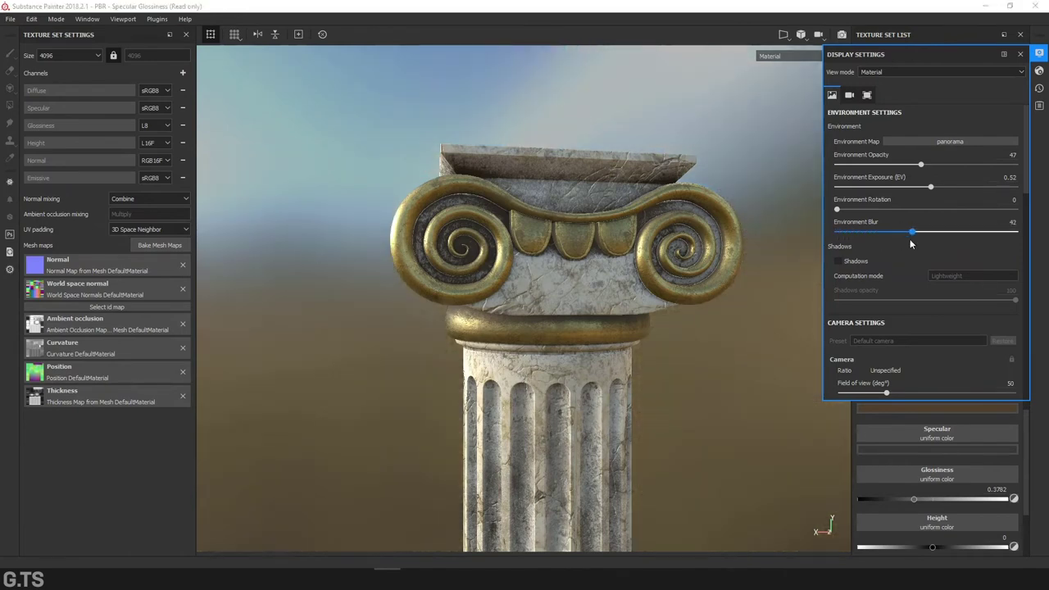
mouse_move(648, 345)
left_mouse_down("alt")
mouse_move(656, 351)
mouse_move(434, 359)
left_mouse_up("alt")
mouse_move(421, 310)
left_mouse_down("alt")
mouse_move(484, 291)
mouse_move(598, 311)
left_mouse_up("alt")
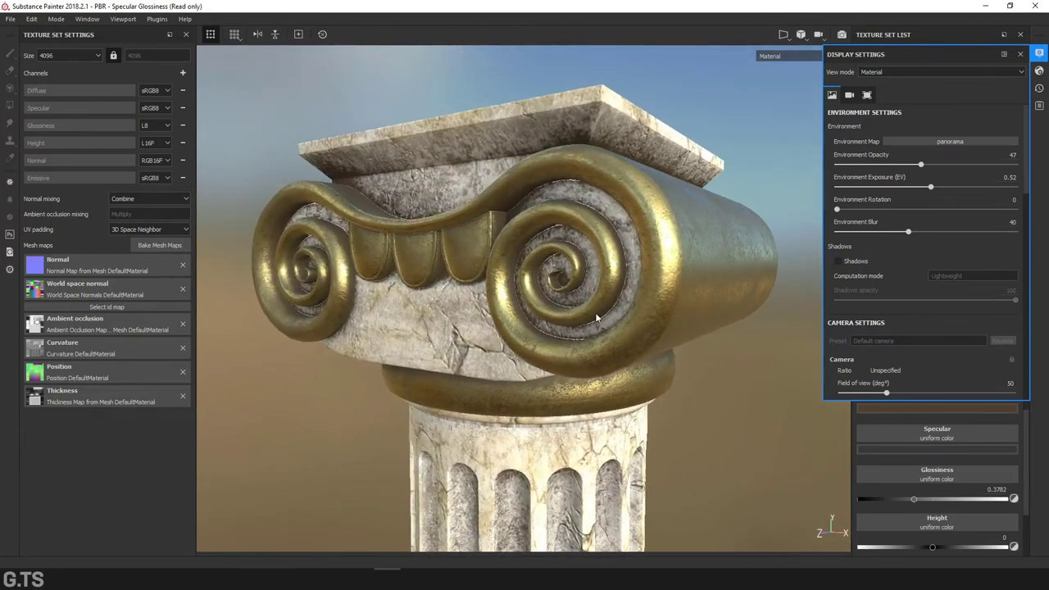
left_click(1016, 177)
type("0")
key("Return")
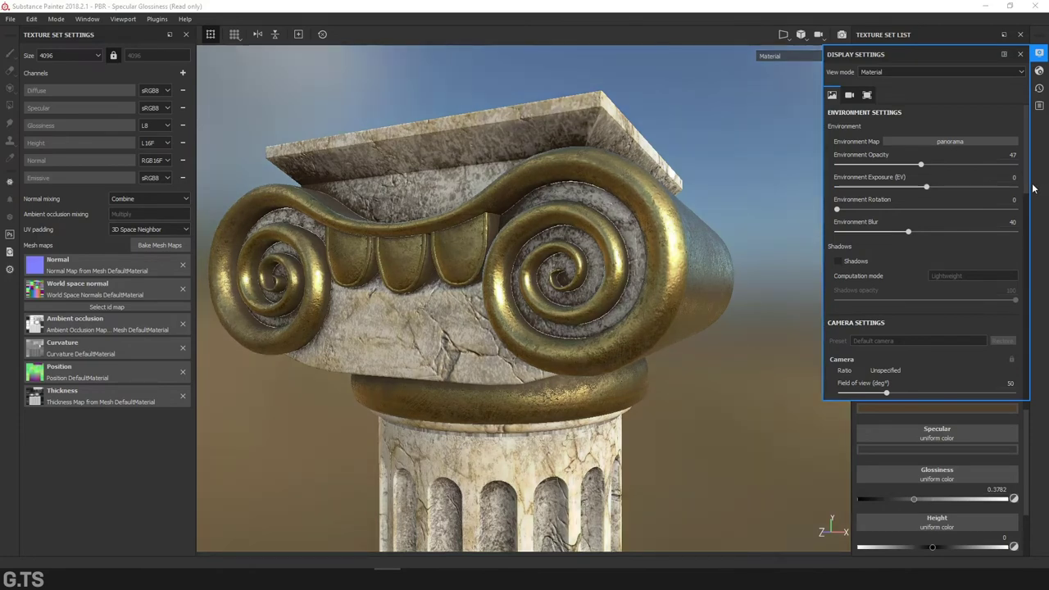
left_click(1040, 54)
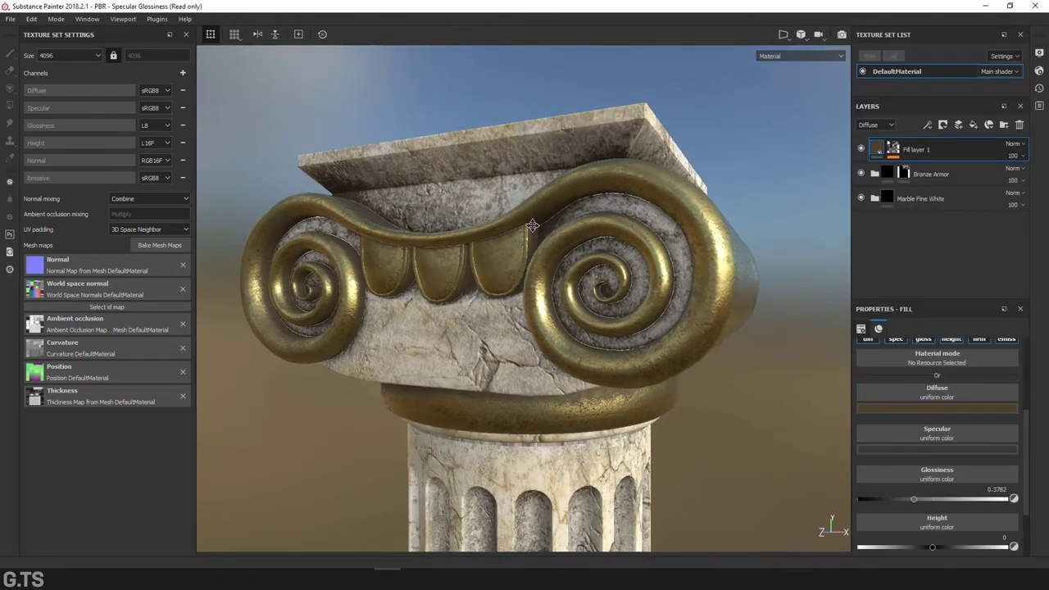
left_click_drag(490, 228, 571, 319, "alt")
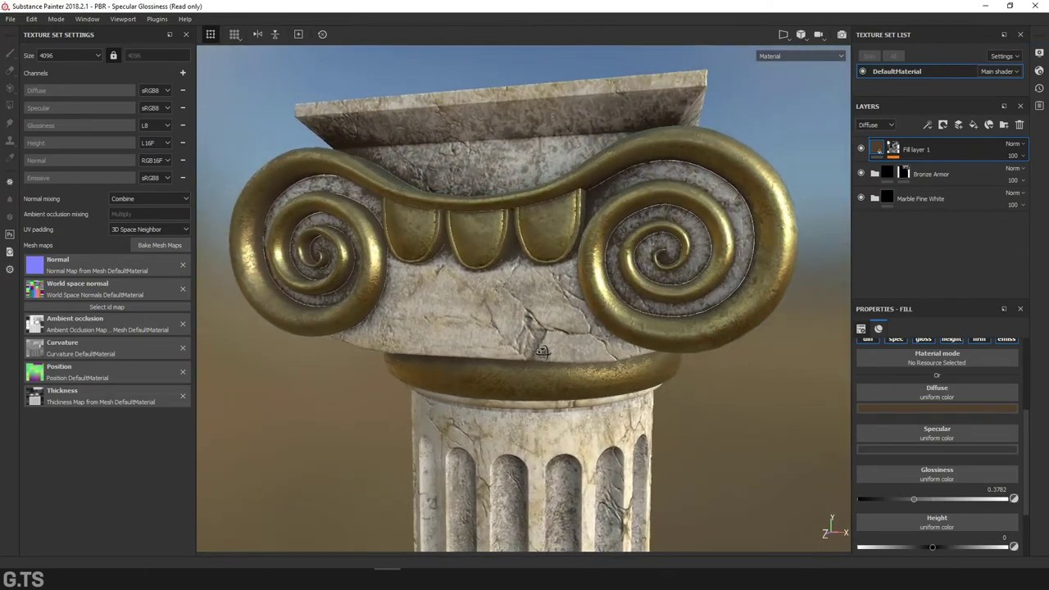
mouse_move(571, 319)
left_mouse_down("alt")
mouse_move(542, 292)
mouse_move(583, 261)
left_mouse_up("alt")
scroll(543, 293, "down", 2)
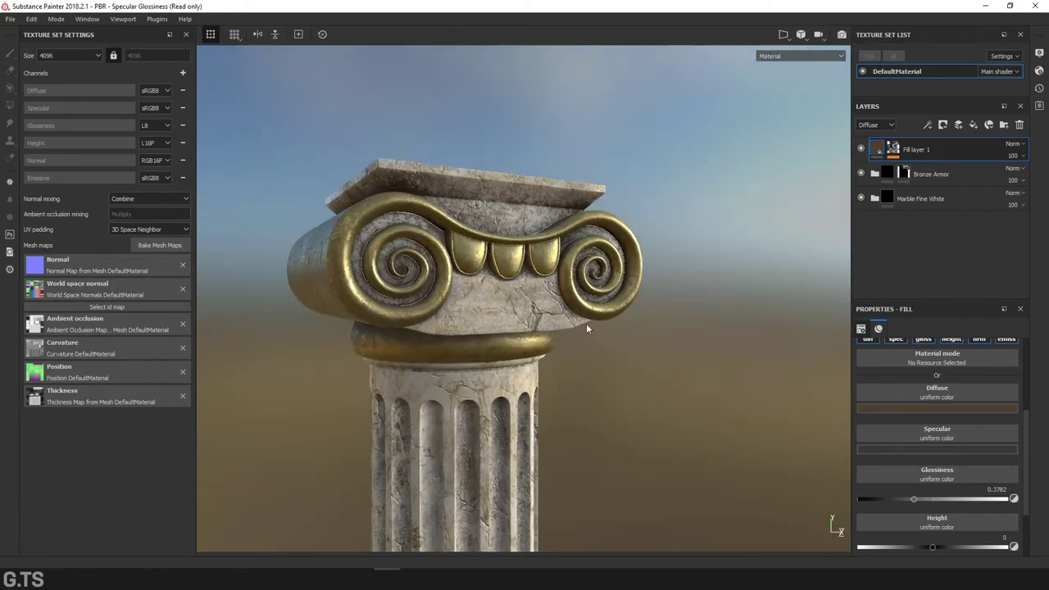
left_click_drag(531, 290, 526, 303, "alt")
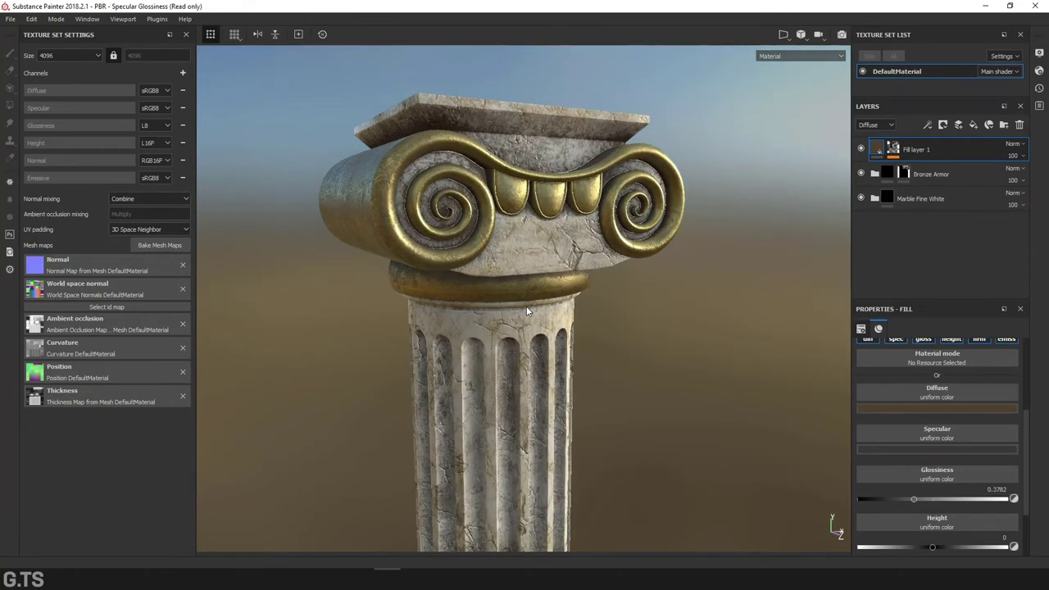
left_click(9, 18)
Export PBR SpecGloss as jpeg with 2-pixel Dilation + Default background color padding, then choose the destination
left_click(61, 215)
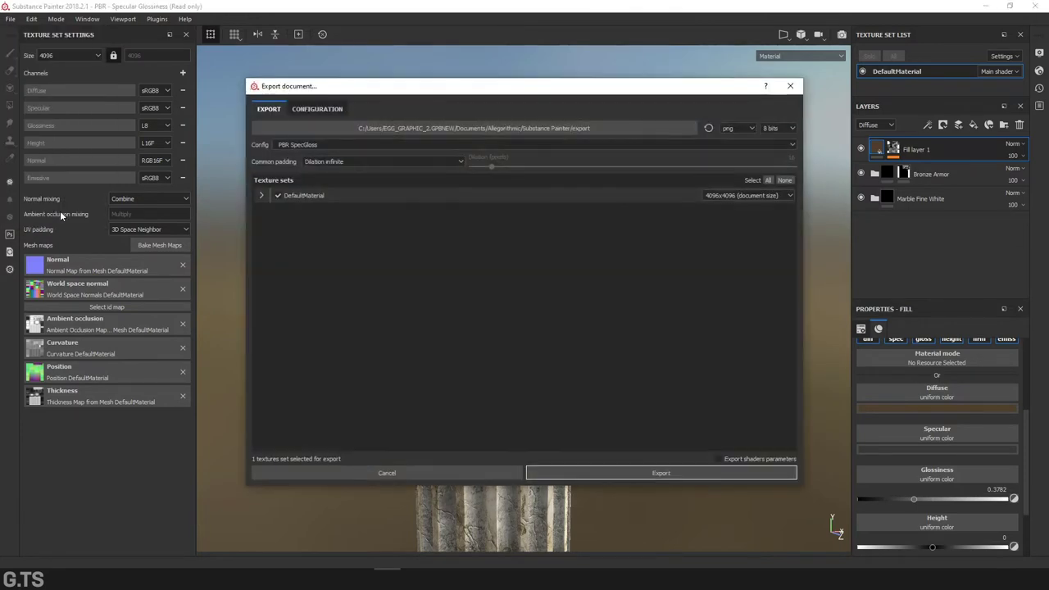
left_click(311, 144)
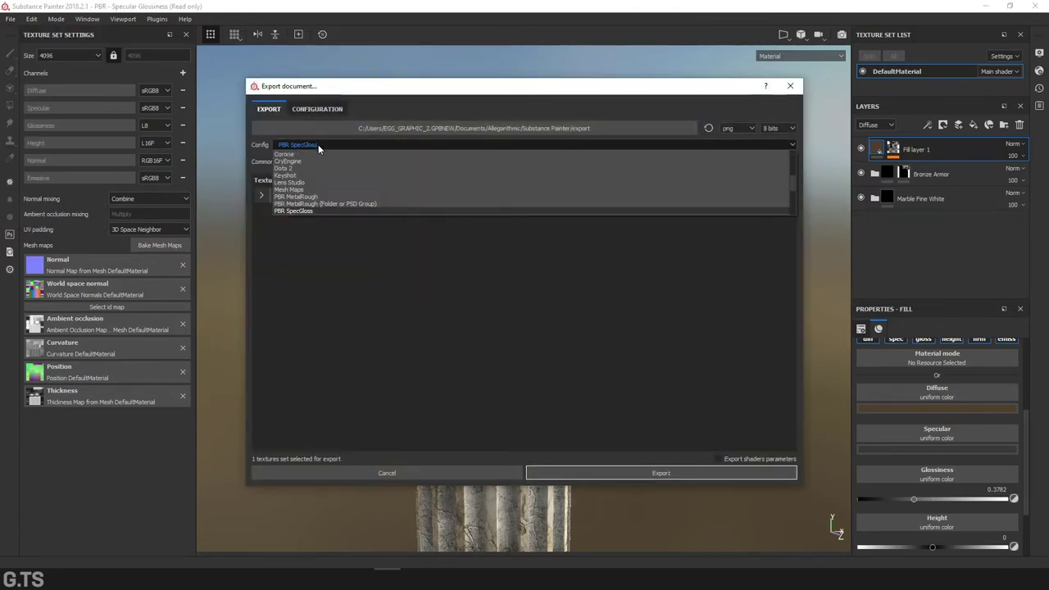
left_click(302, 211)
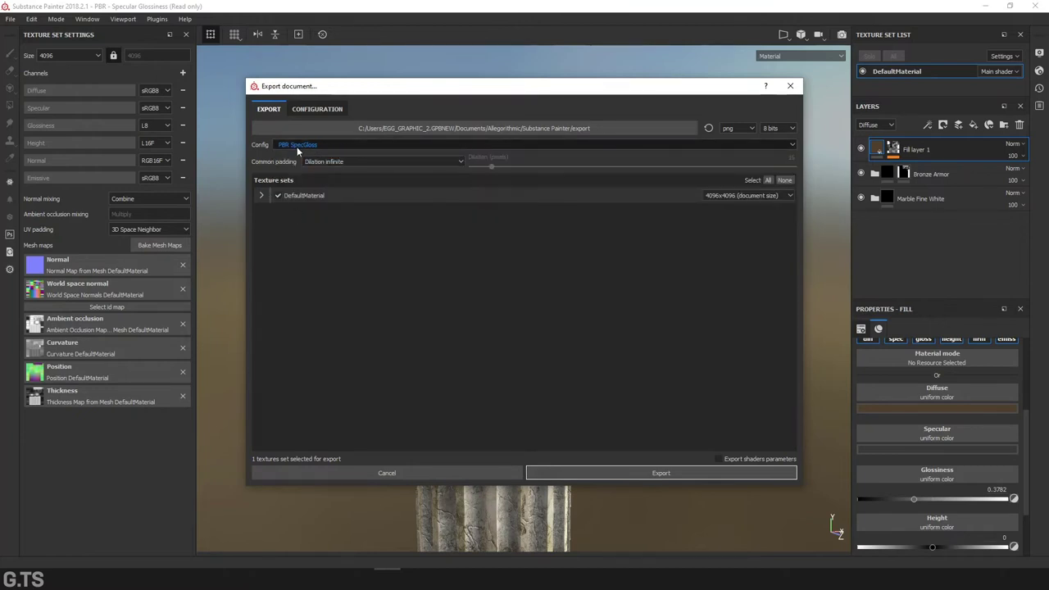
left_click(319, 161)
left_click(391, 192)
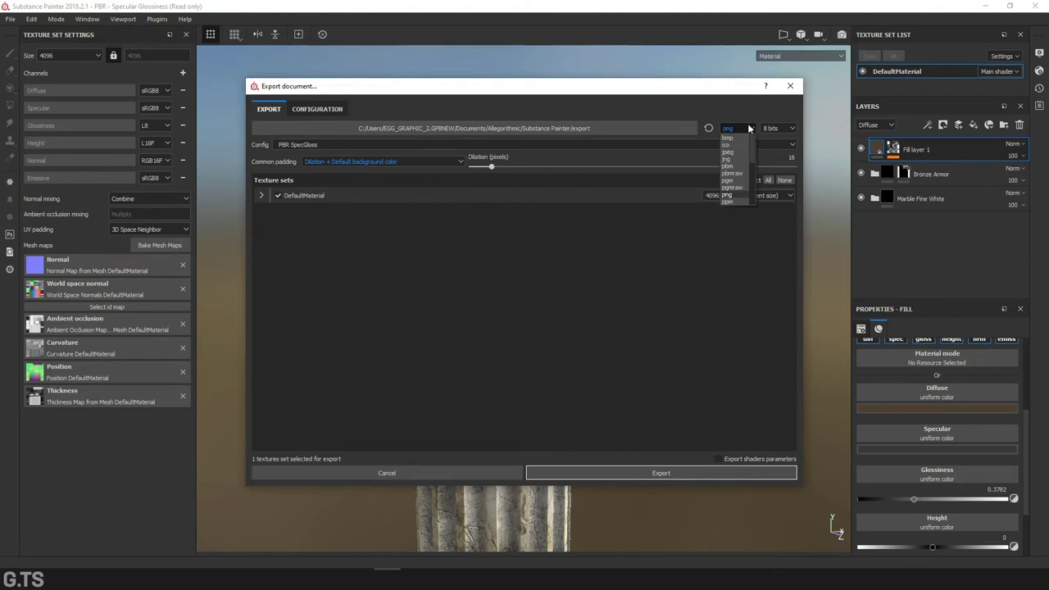
left_click(733, 153)
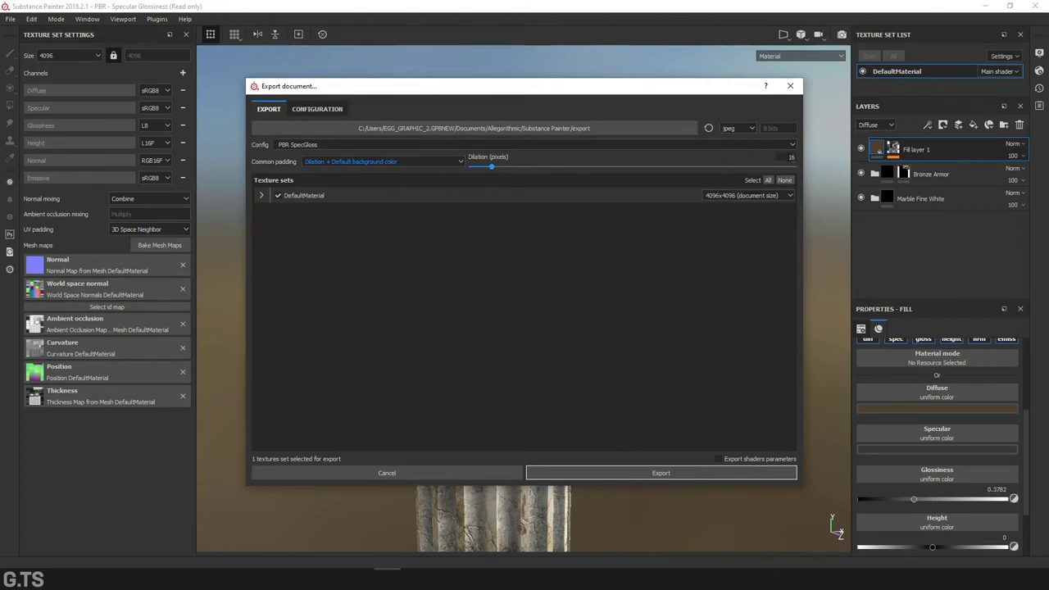
left_click(791, 156)
type("2")
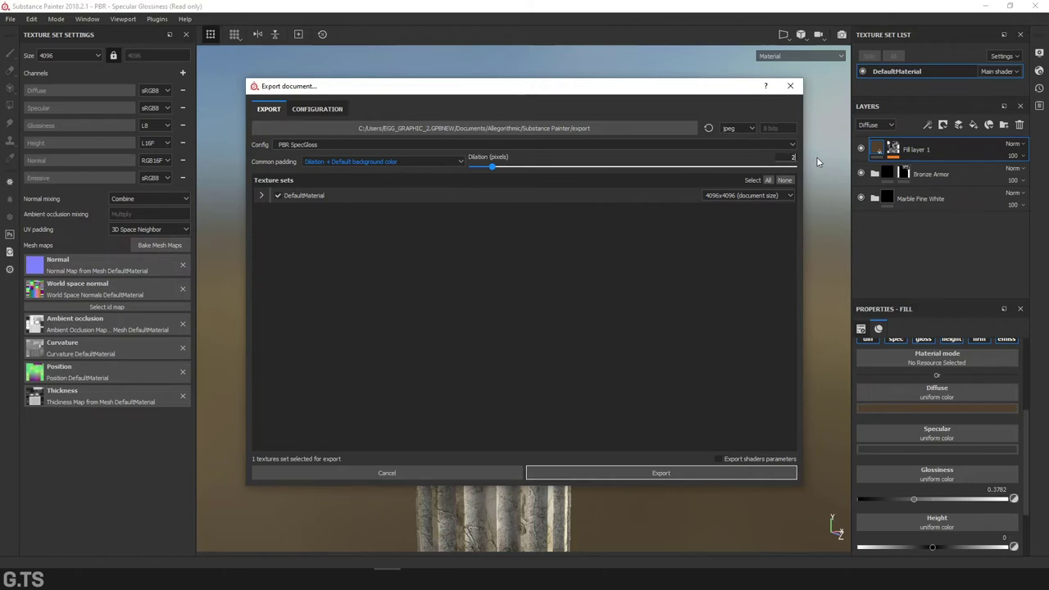
key("Return")
left_click(575, 130)
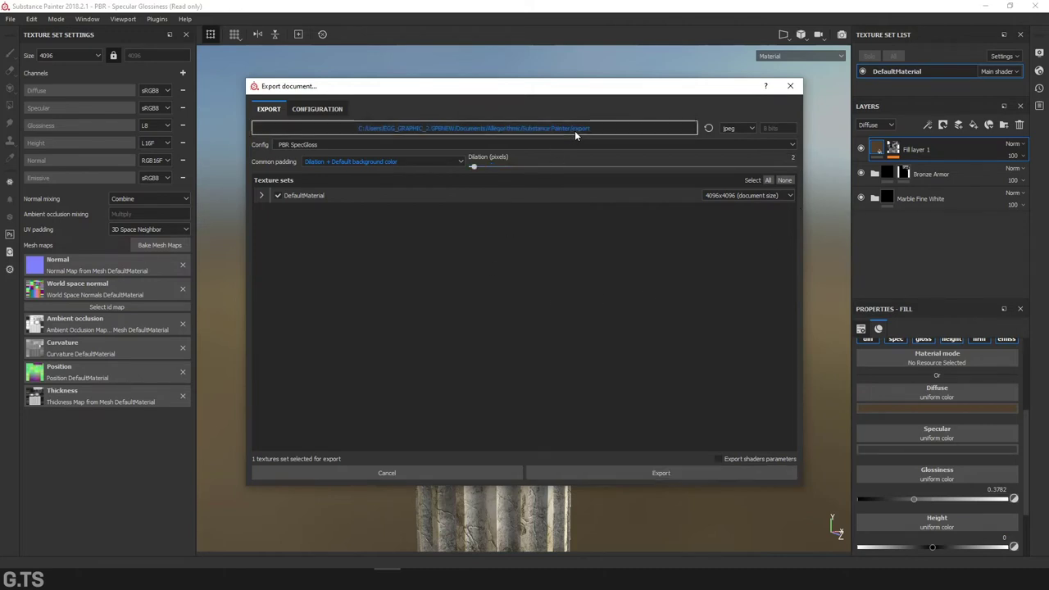
Export the DefaultMaterial jpeg texture maps into a new Tex folder under D:\me\...\column
left_click(299, 279)
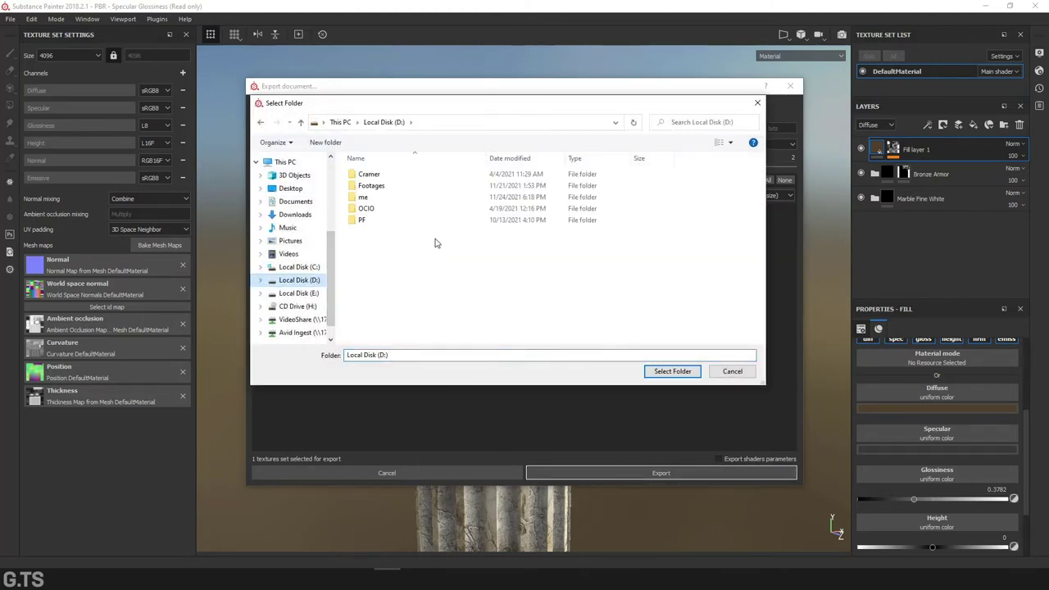
double_click(363, 197)
double_click(373, 183)
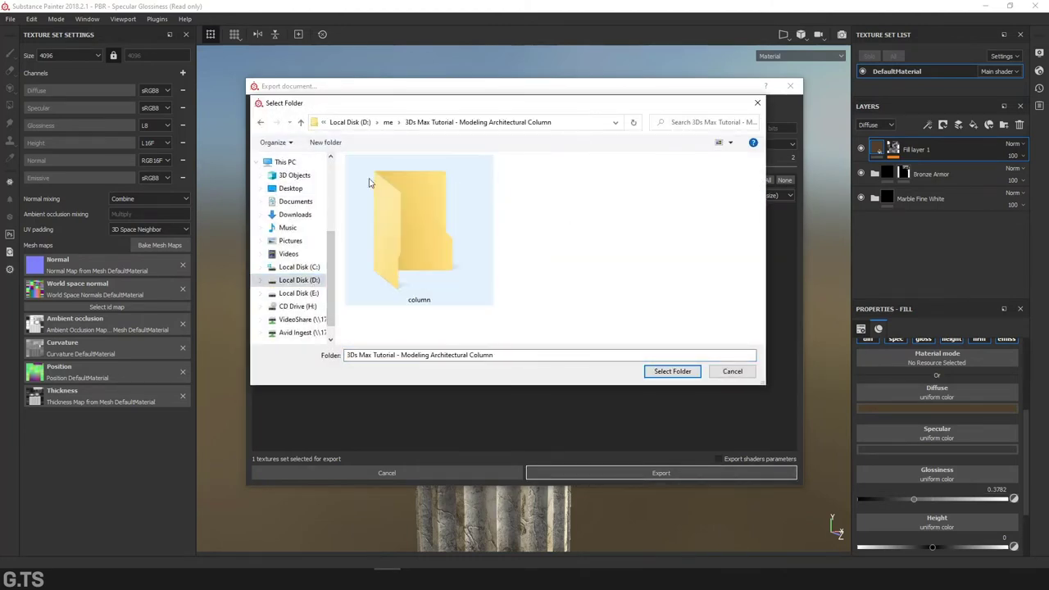
double_click(414, 211)
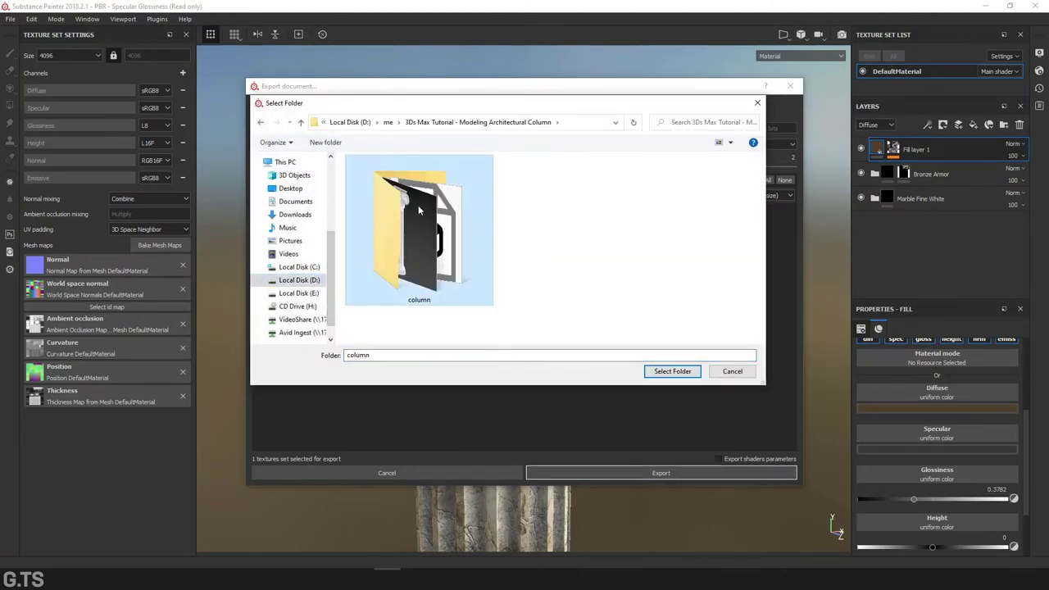
left_click(341, 144)
type("Tex")
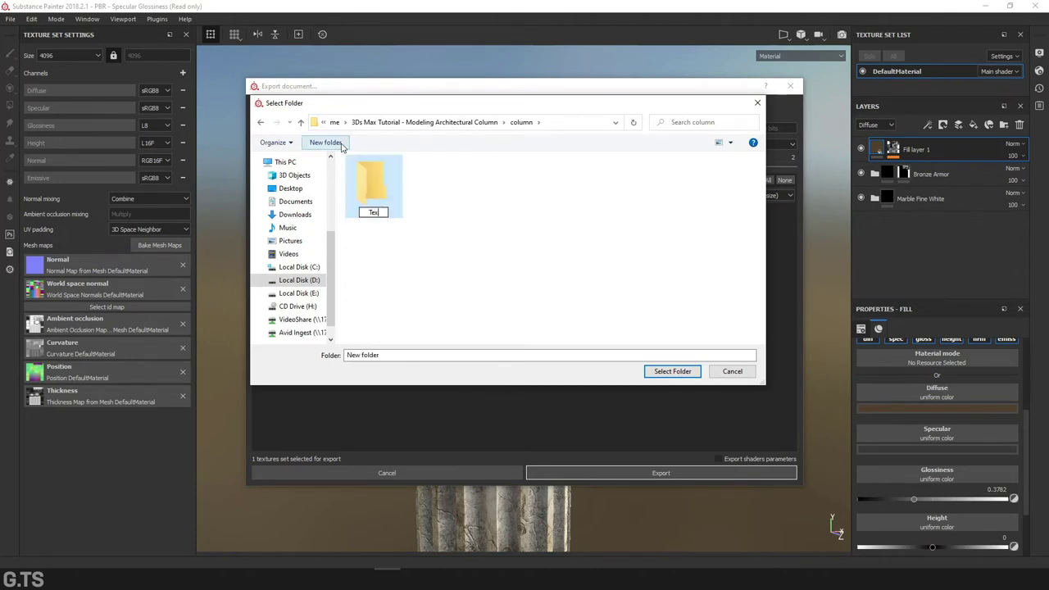
key("Return")
key("Return")
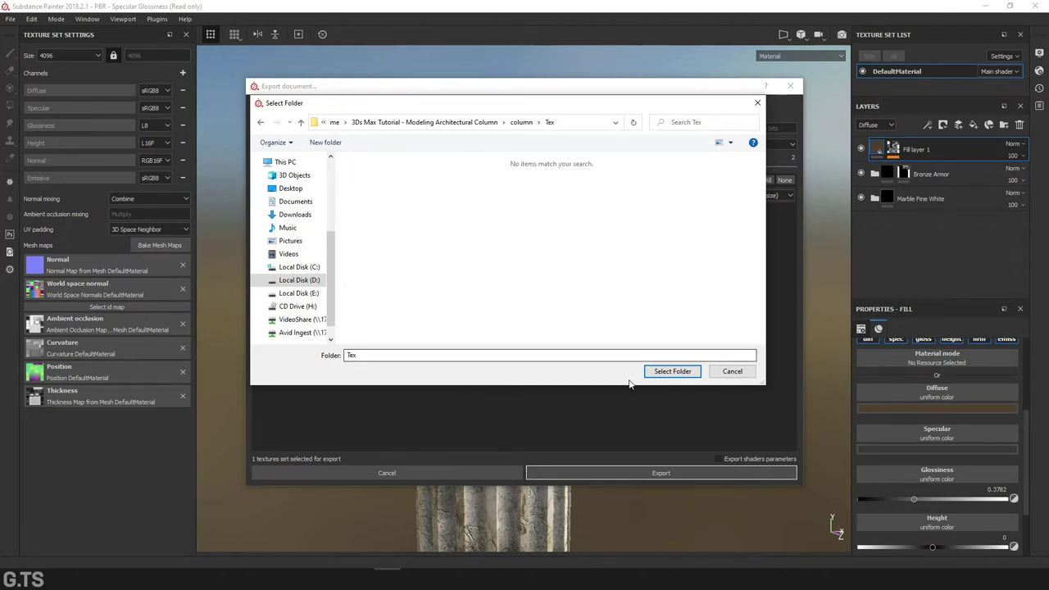
left_click(673, 371)
left_click(261, 195)
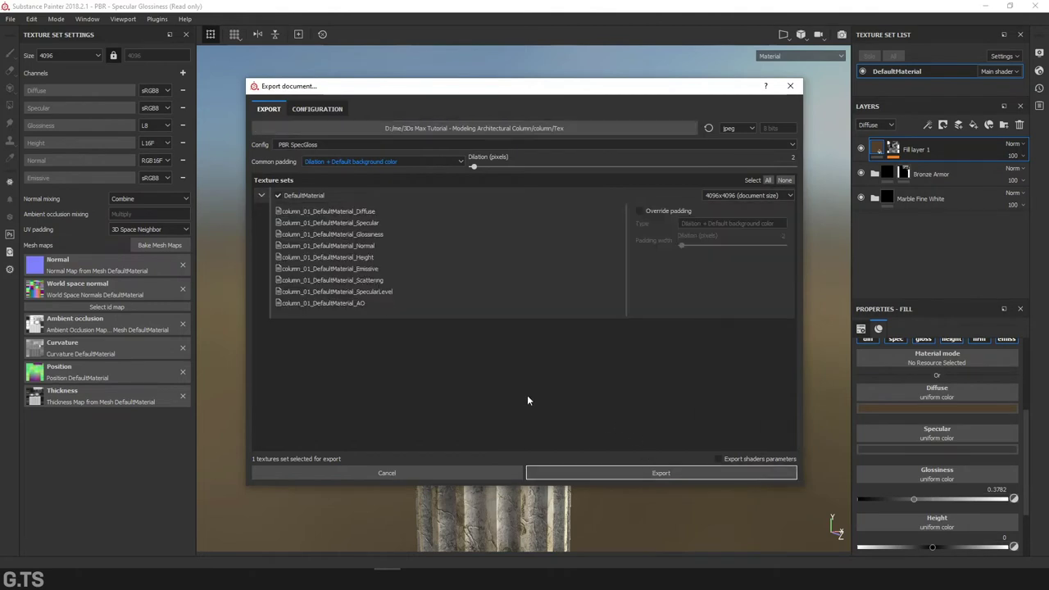
left_click(677, 477)
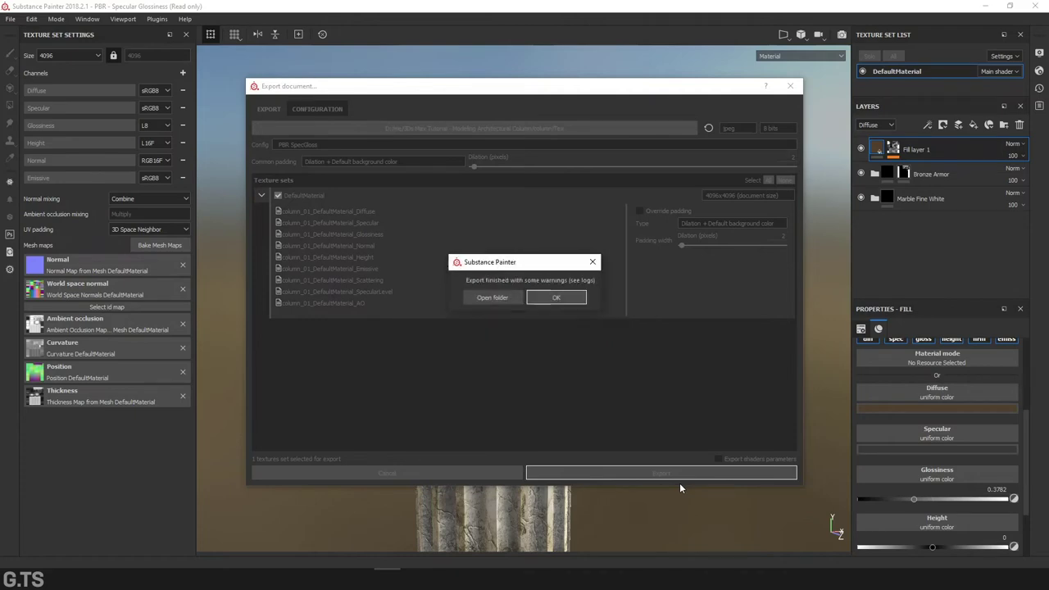
Open the Tex folder and resize the Explorer window to show all seven column_01 map thumbnails
left_click(550, 287)
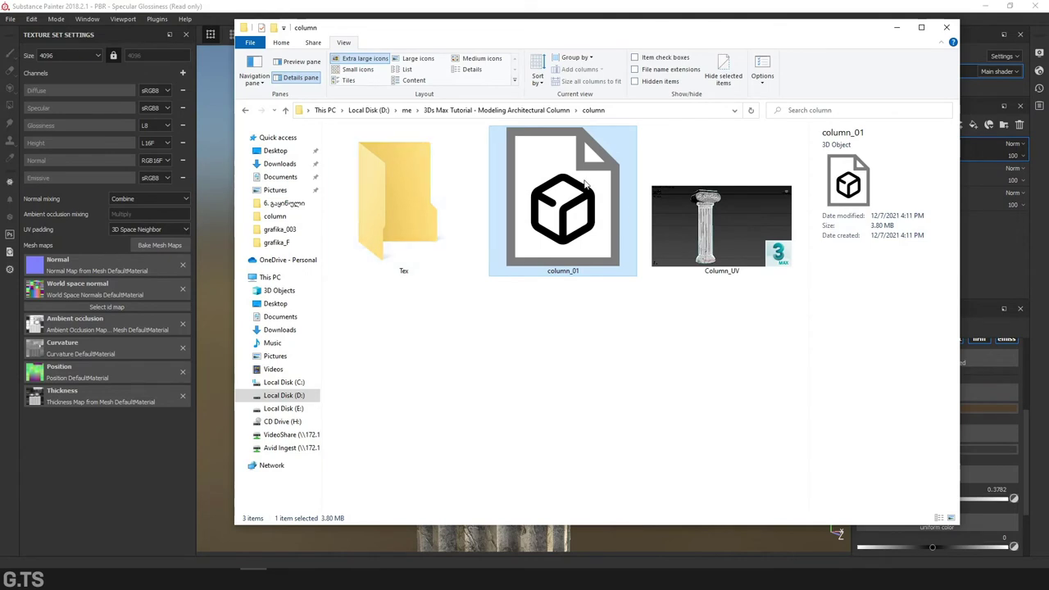
left_click(377, 191)
double_click(394, 189)
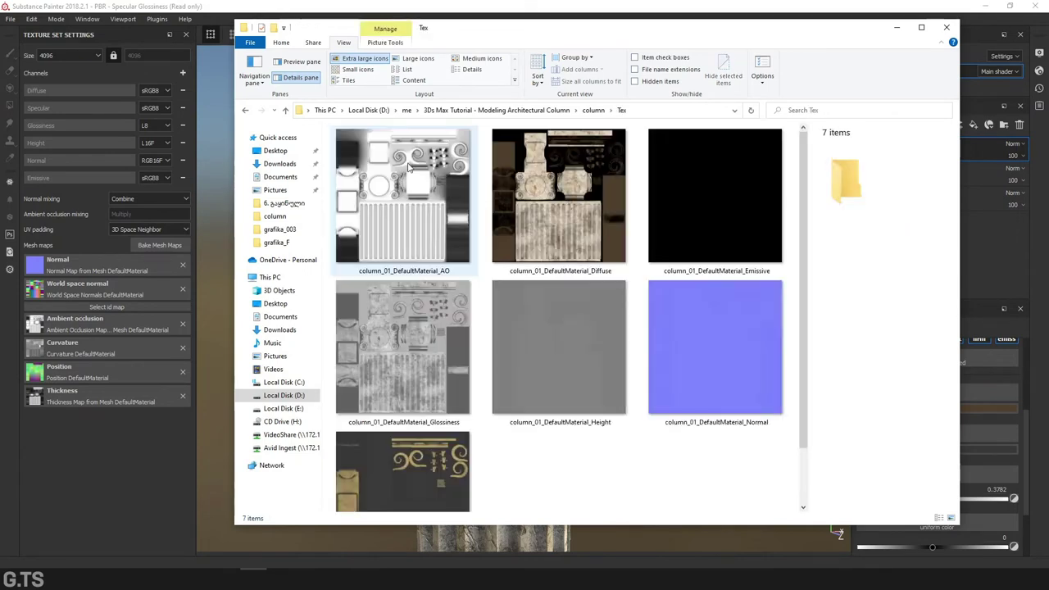
scroll(603, 259, "down", 1)
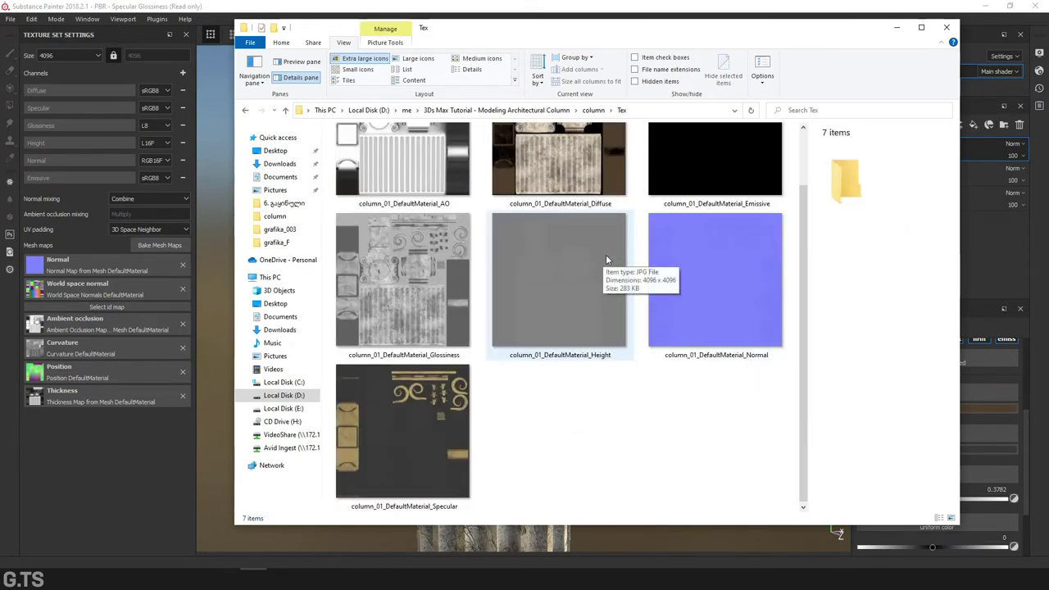
left_click_drag(607, 27, 566, 18)
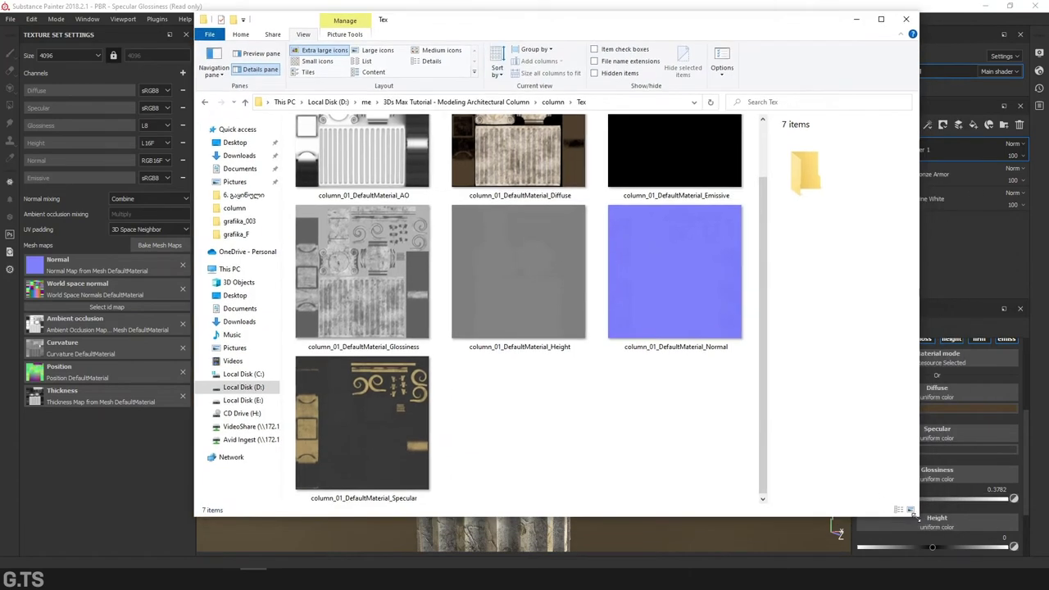
left_click_drag(918, 517, 960, 548)
scroll(577, 244, "up", 1)
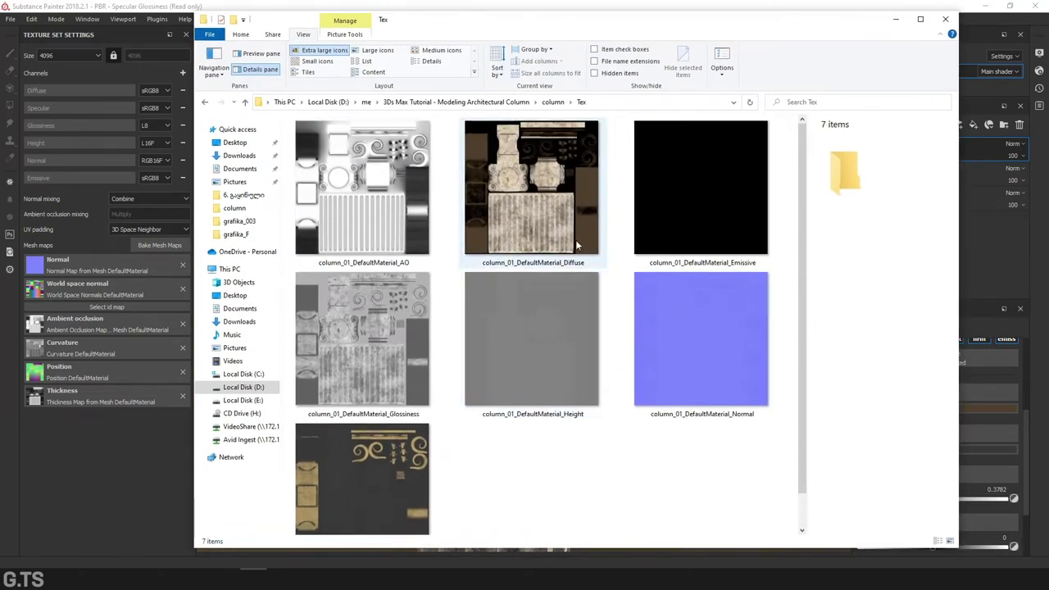
left_click_drag(697, 25, 651, 27)
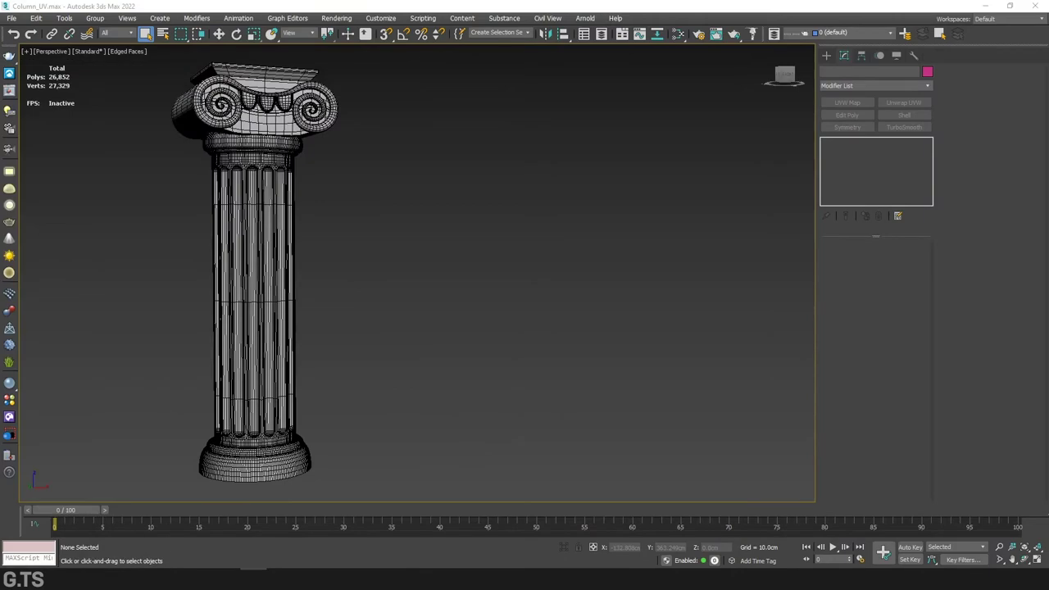
Create a PBR Material (Spec/Gloss) in the Slate Material Editor and assign it to the column
mouse_move(301, 307)
middle_mouse_down()
mouse_move(421, 324)
mouse_move(480, 293)
mouse_move(276, 278)
mouse_move(287, 271)
middle_mouse_up()
scroll(480, 352, "up", 3)
scroll(475, 276, "up", 3)
left_click(678, 36)
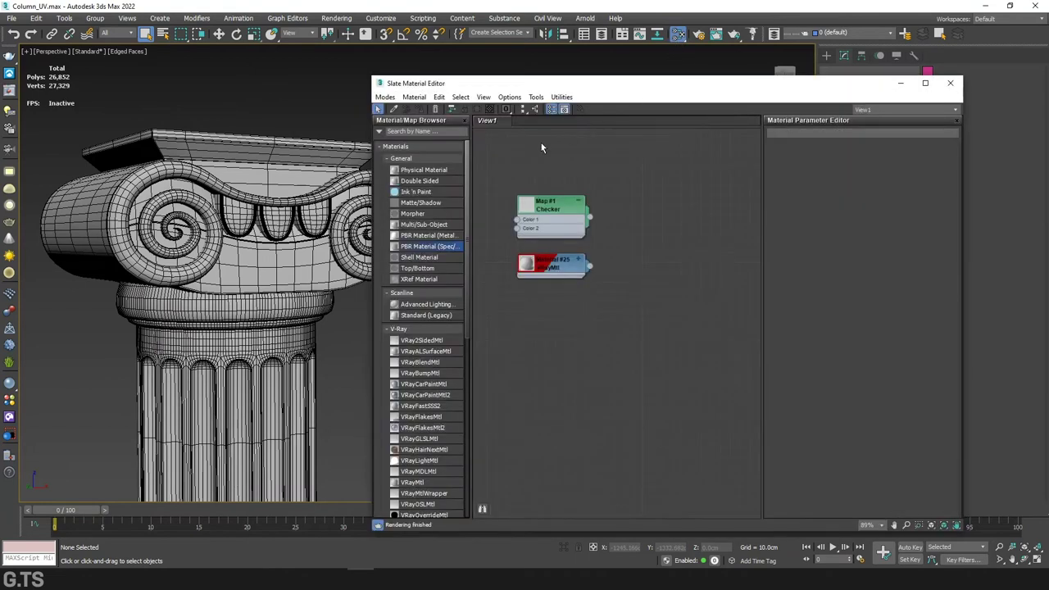
scroll(619, 161, "up", 3)
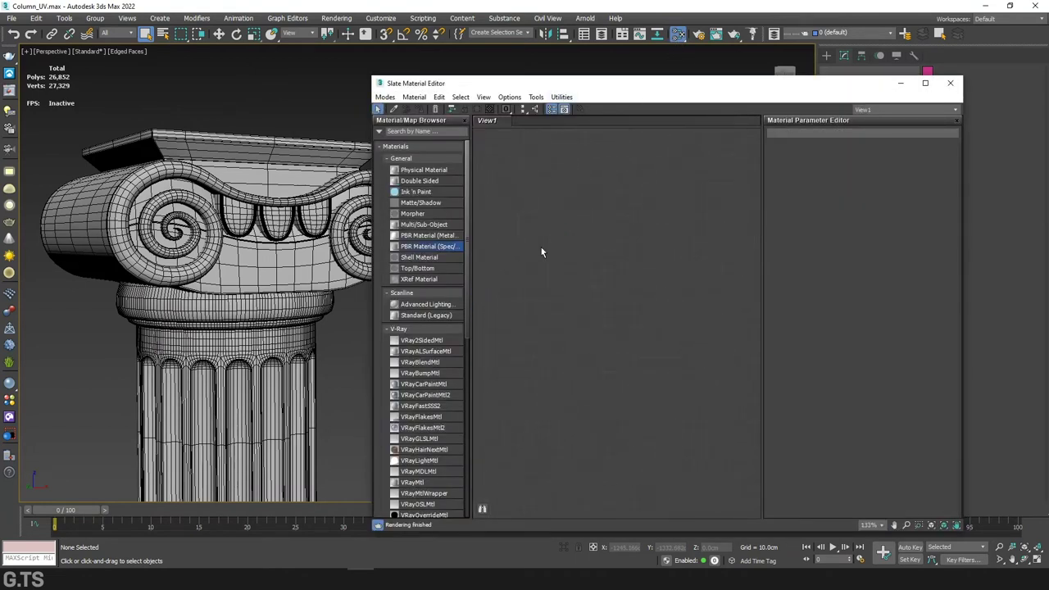
left_click(596, 258)
scroll(601, 263, "up", 1)
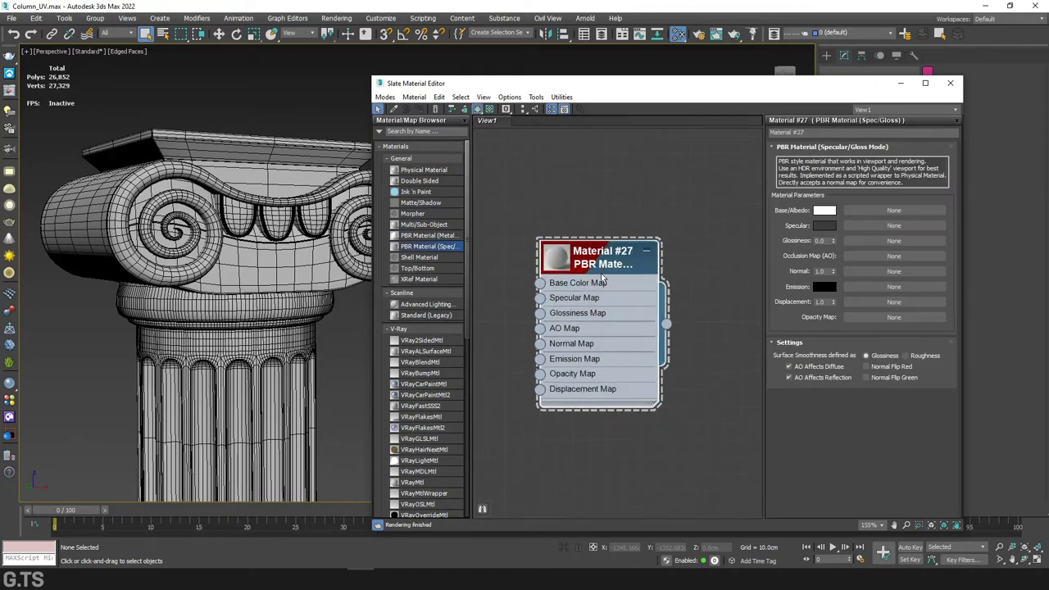
left_click_drag(667, 324, 213, 271)
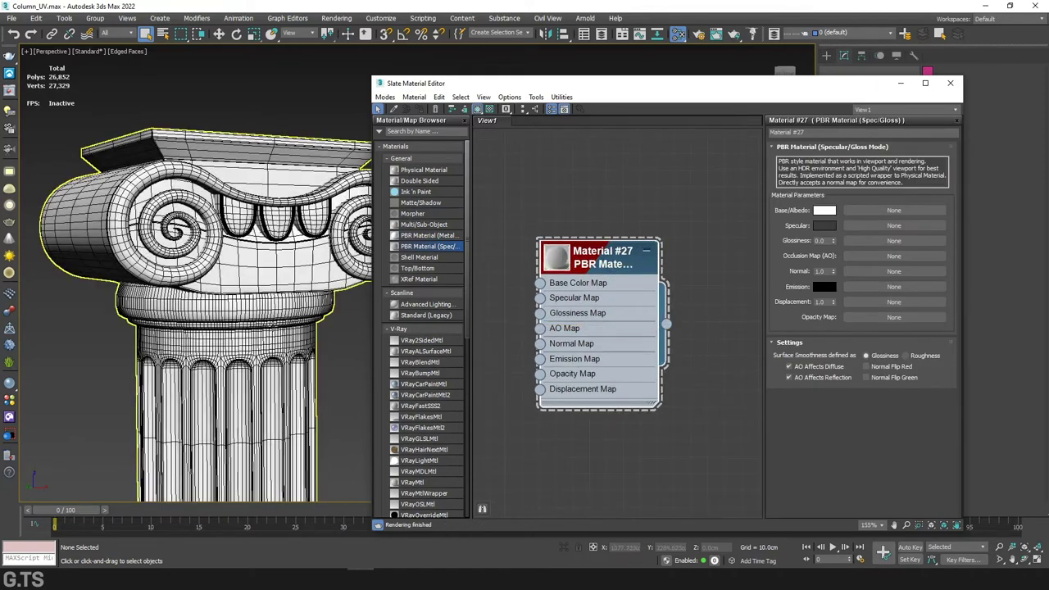
Turn off edged faces in the viewport and tidy the node view around Material #27
left_click(127, 51)
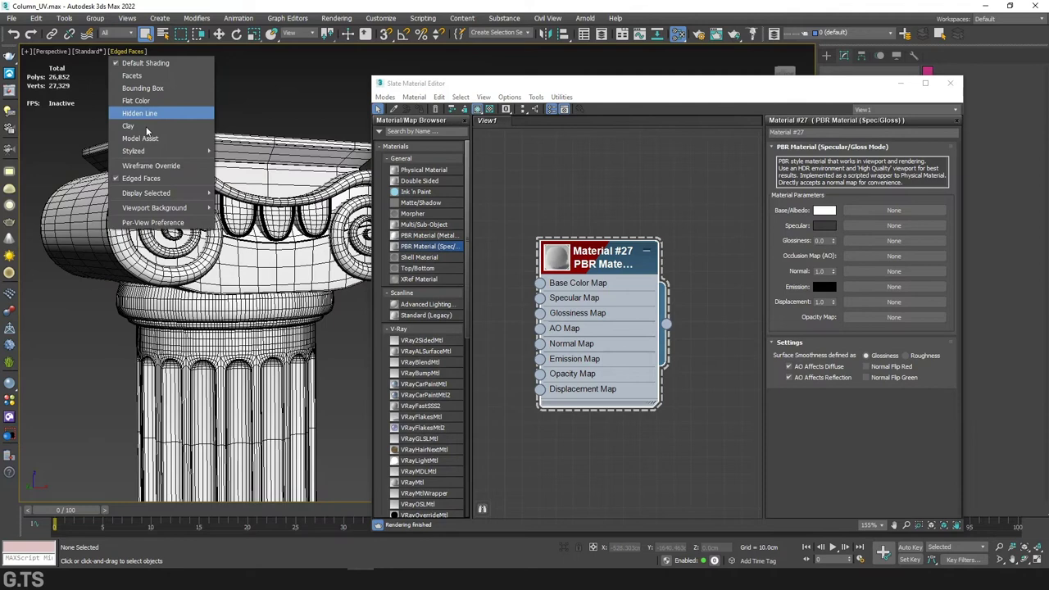
left_click(156, 187)
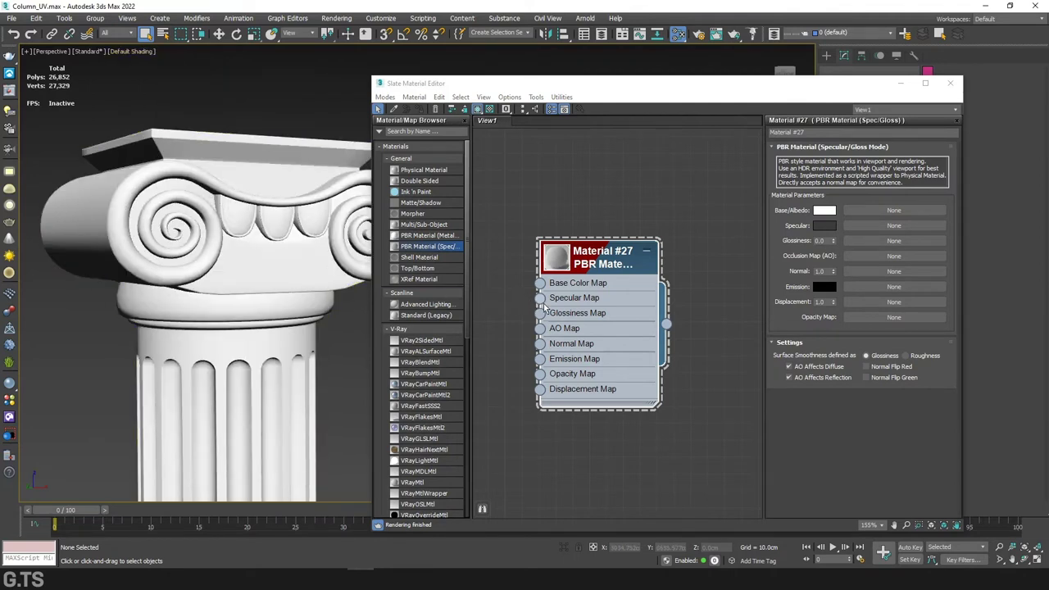
middle_click_drag(650, 246, 722, 234)
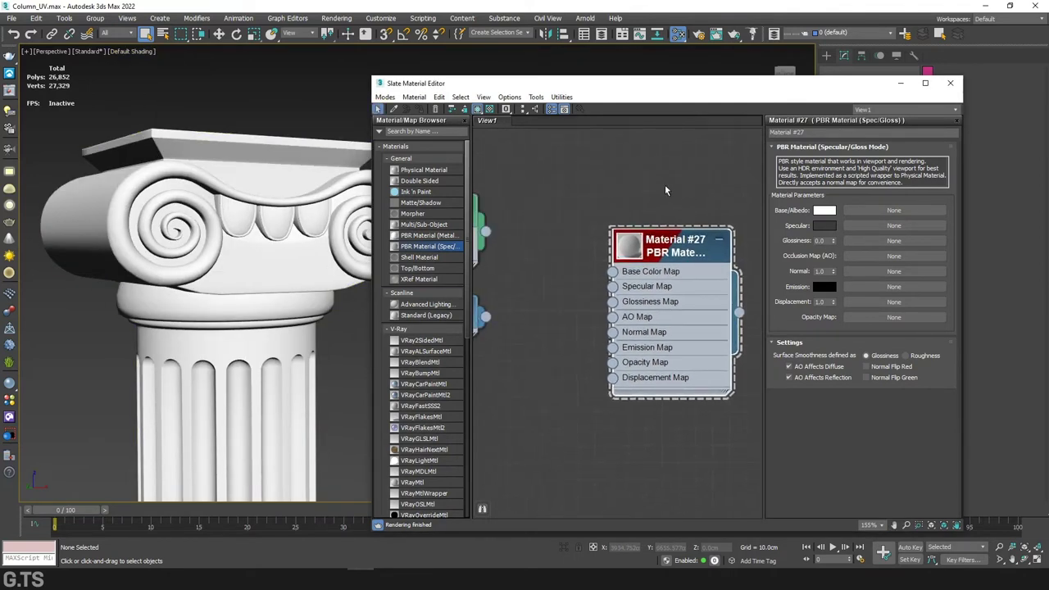
left_click(463, 121)
mouse_move(554, 251)
left_mouse_down()
mouse_move(716, 286)
mouse_move(590, 263)
mouse_move(655, 250)
left_mouse_up()
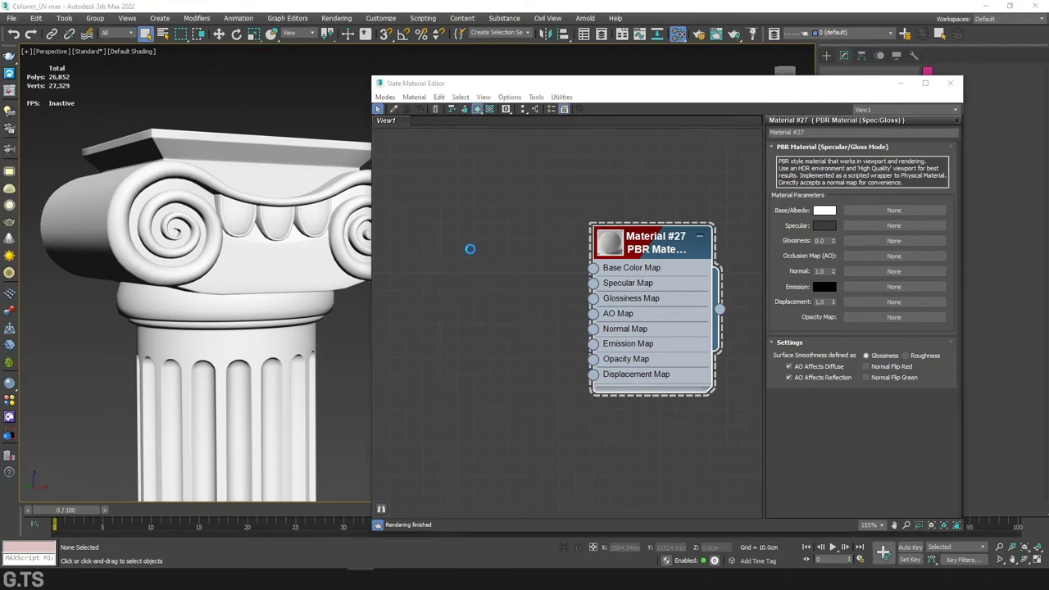
Connect the Diffuse bitmap Map #6 to the material's Base Color Map
left_click_drag(534, 265, 594, 267)
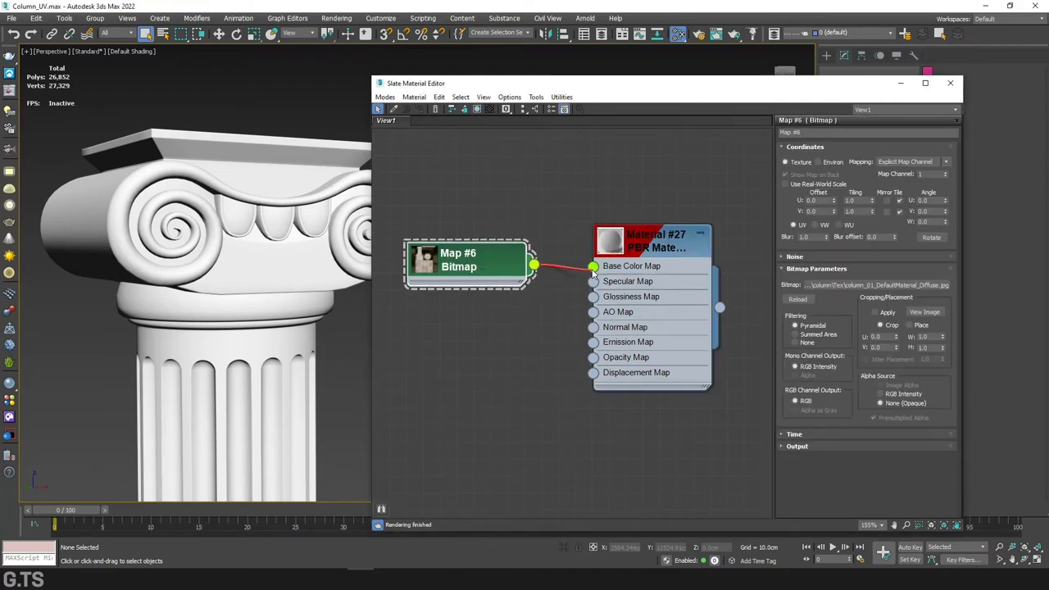
left_click_drag(479, 276, 515, 242)
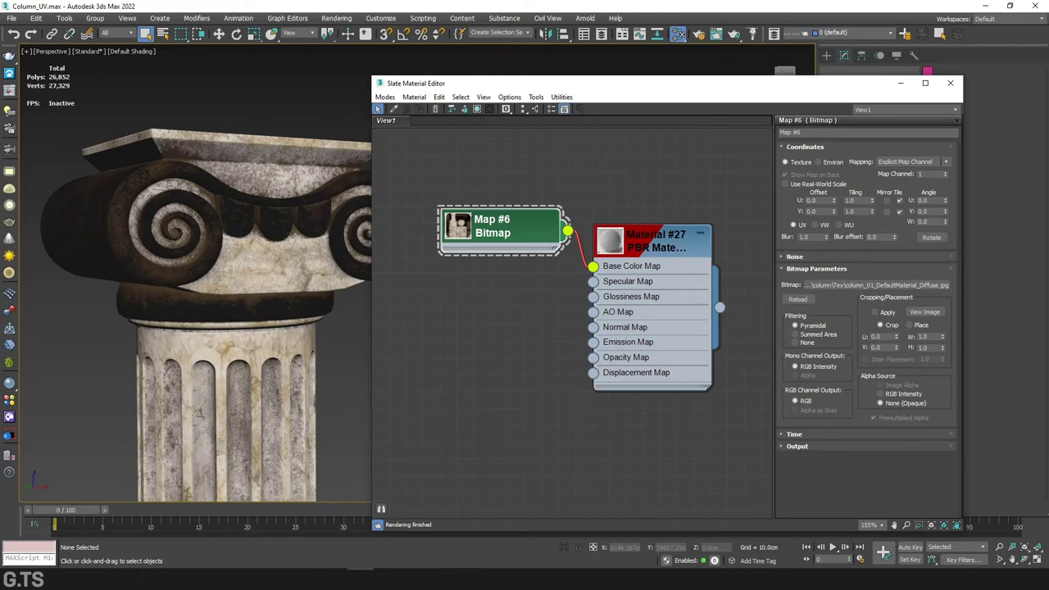
double_click(456, 232)
double_click(504, 304)
Add bitmap node Map #7 loaded with the column_01 Specular texture
left_click_drag(926, 287, 500, 293)
left_click(500, 293)
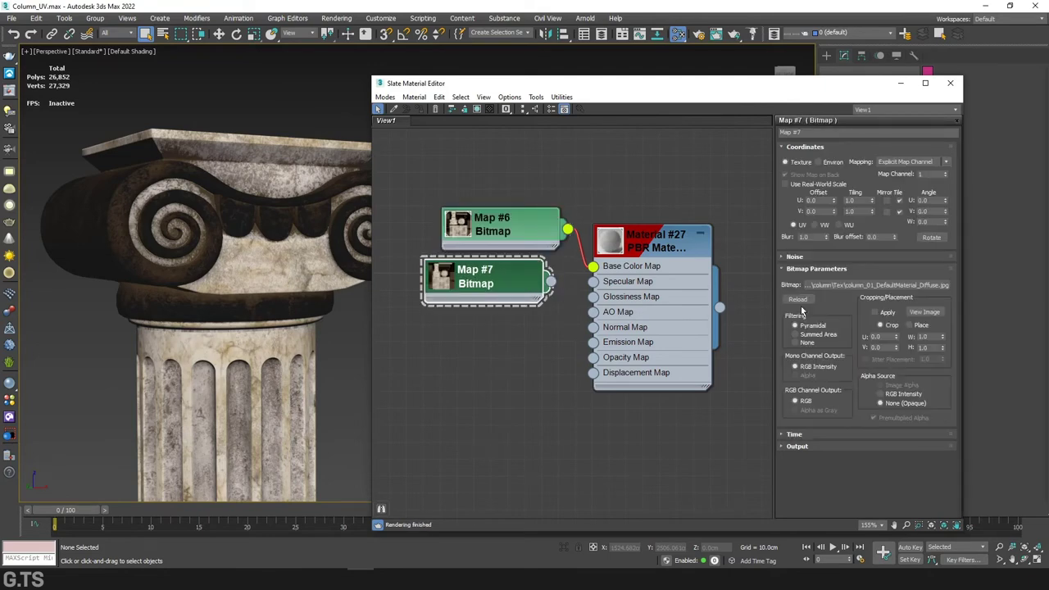
left_click(877, 285)
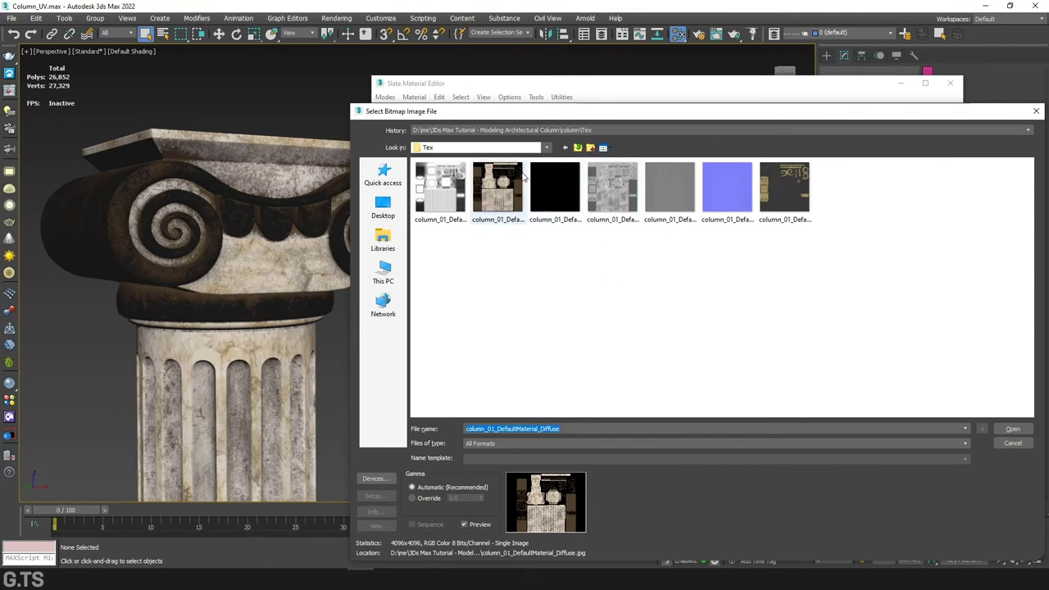
left_click(604, 147)
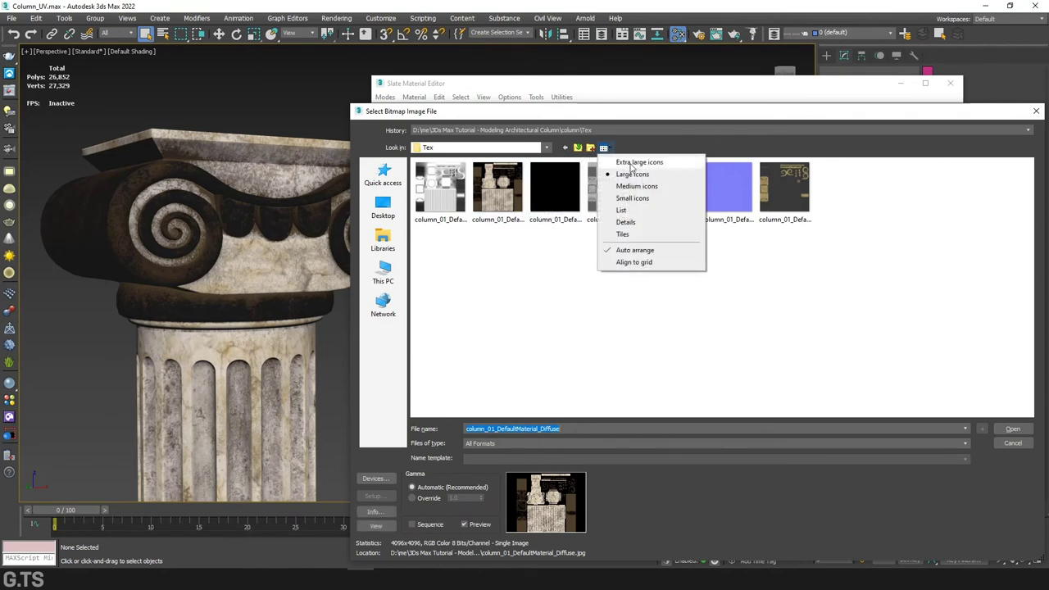
left_click(639, 162)
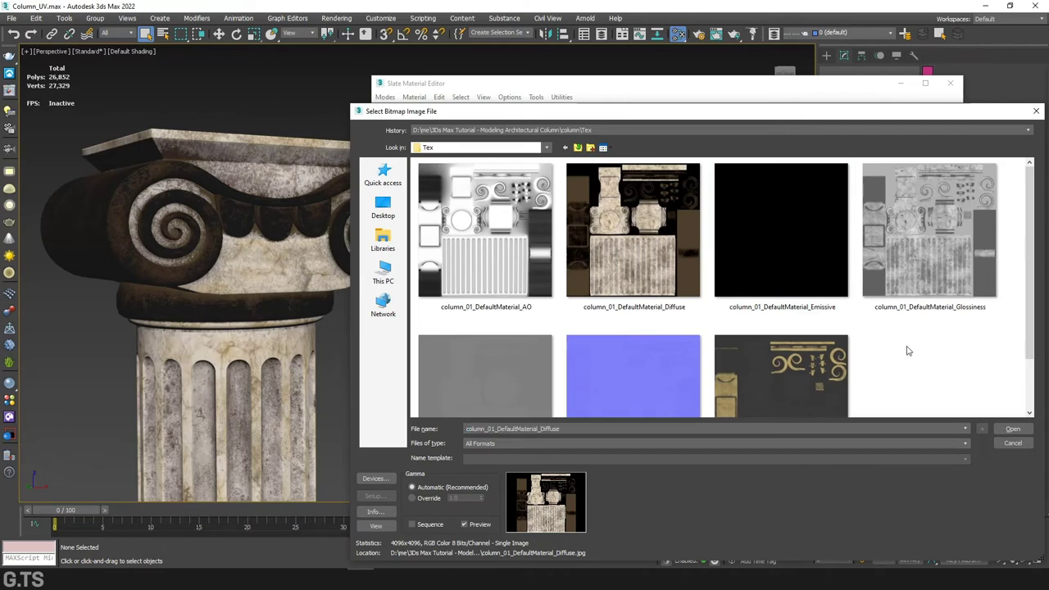
scroll(908, 351, "down", 1)
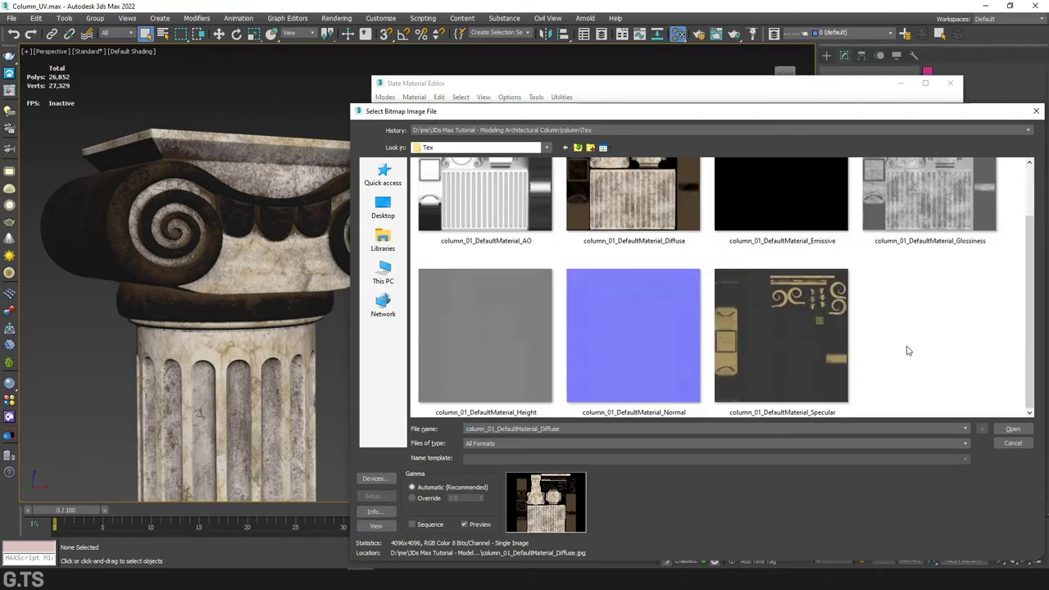
double_click(797, 316)
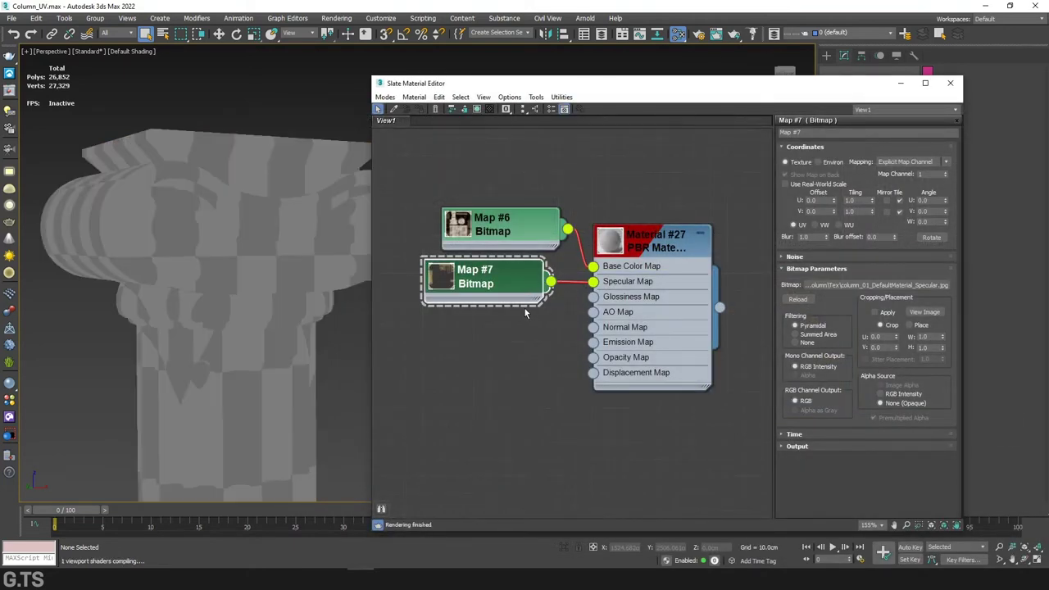
Add Map #8 with the Glossiness texture and wire it to the Glossiness Map input
left_click_drag(507, 287, 514, 353, "shift")
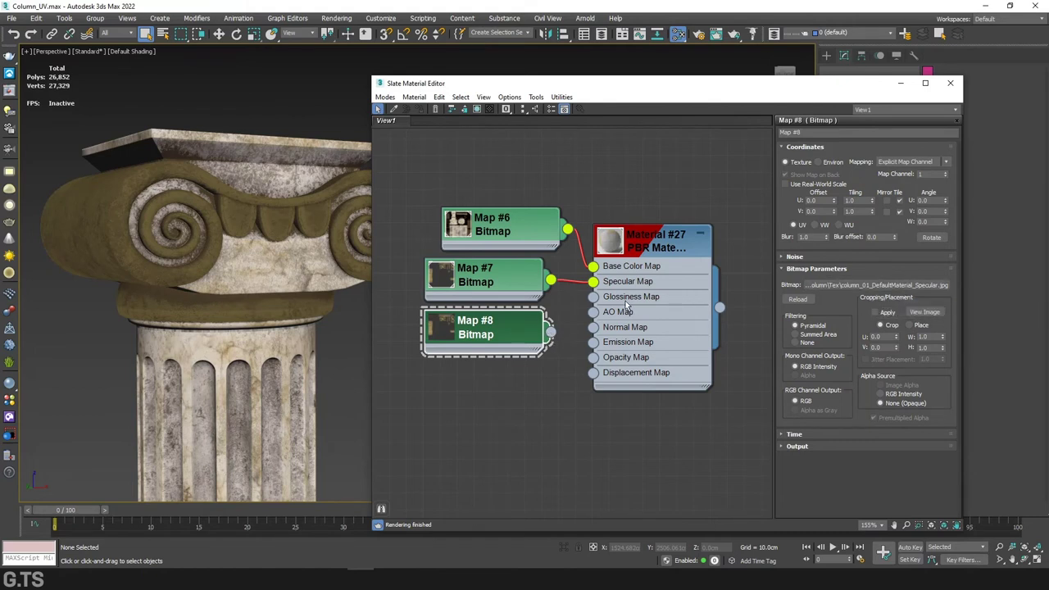
left_click(859, 285)
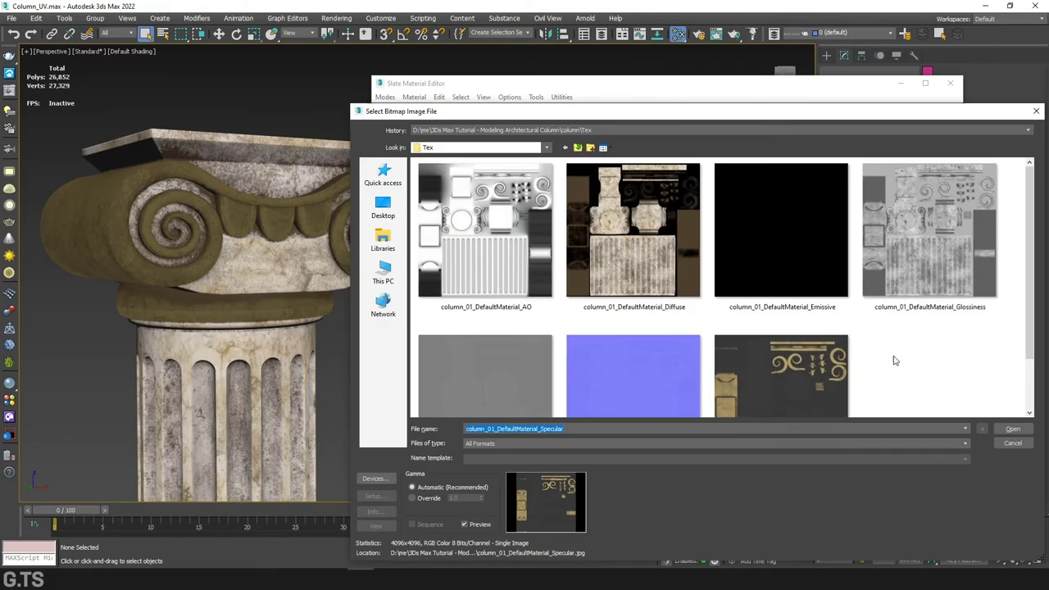
double_click(938, 269)
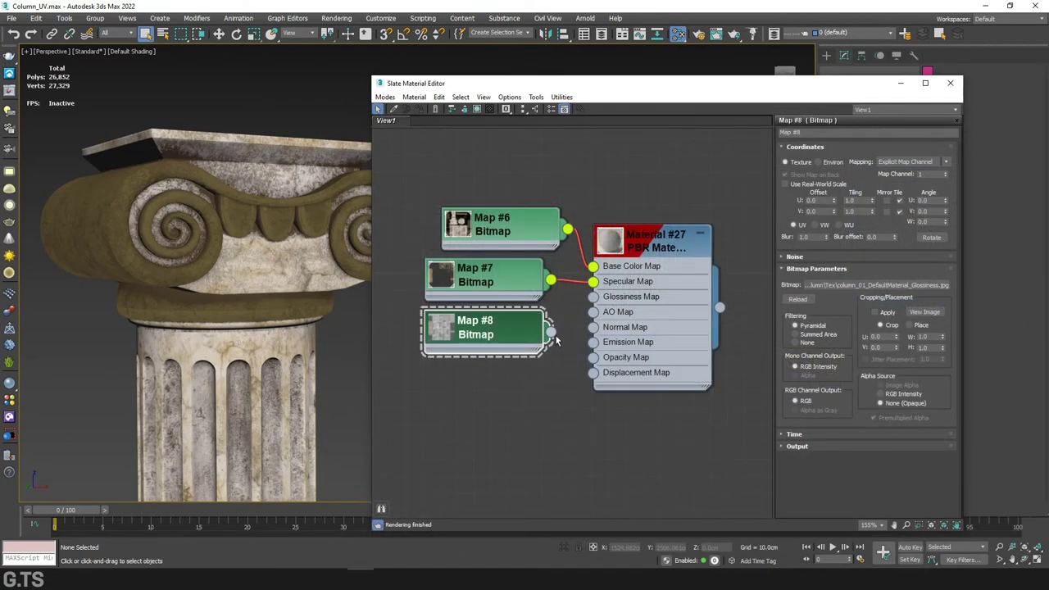
left_click_drag(579, 311, 593, 297)
Add bitmap Map #9 with the AO texture and connect it to the AO Map input
left_click(648, 246)
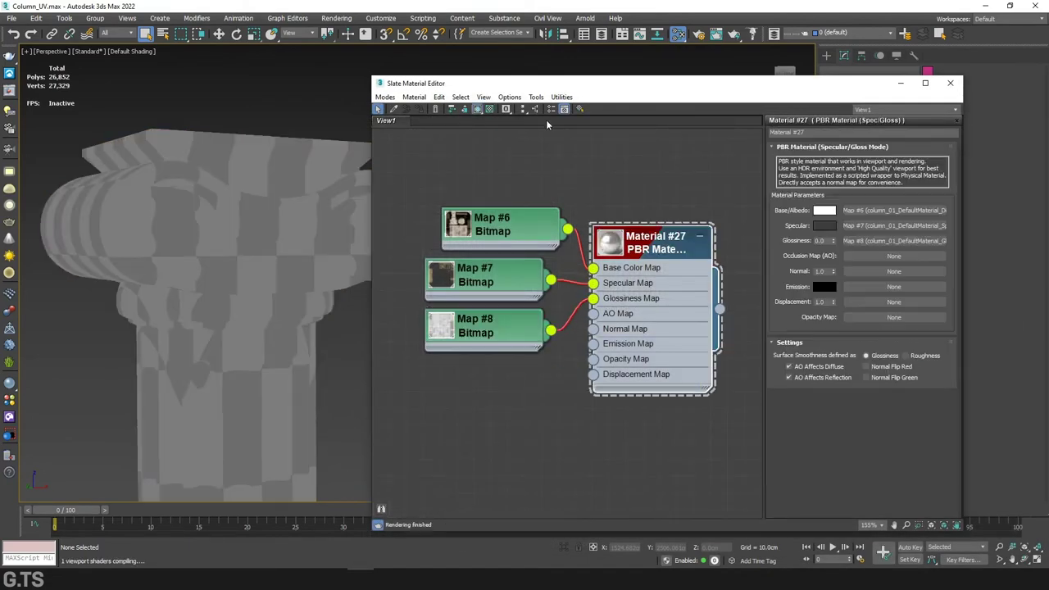
left_click(534, 109)
left_click_drag(645, 248, 661, 282)
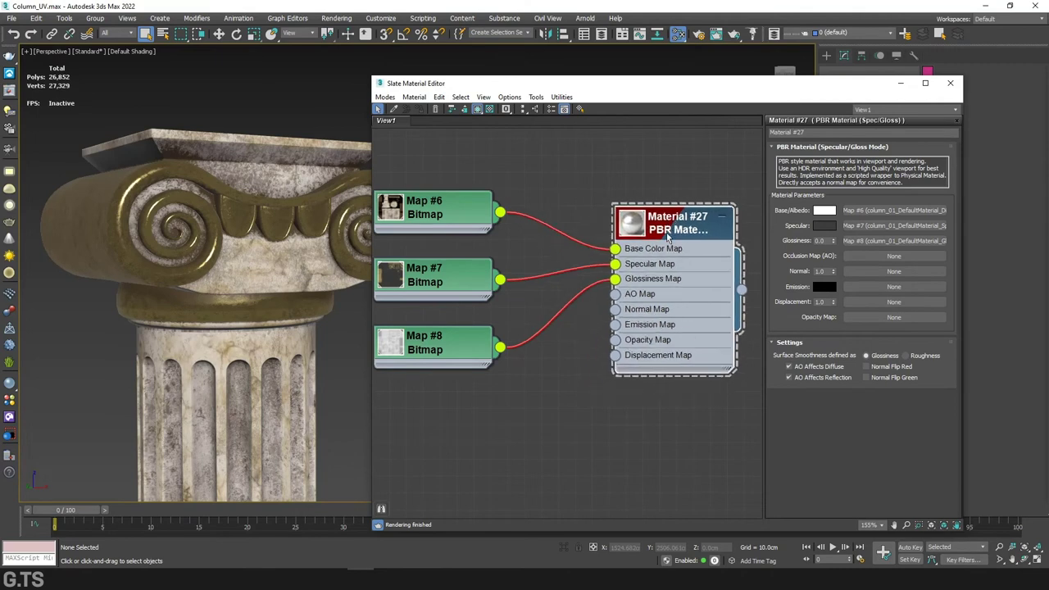
left_click_drag(463, 366, 471, 437, "shift")
double_click(471, 426)
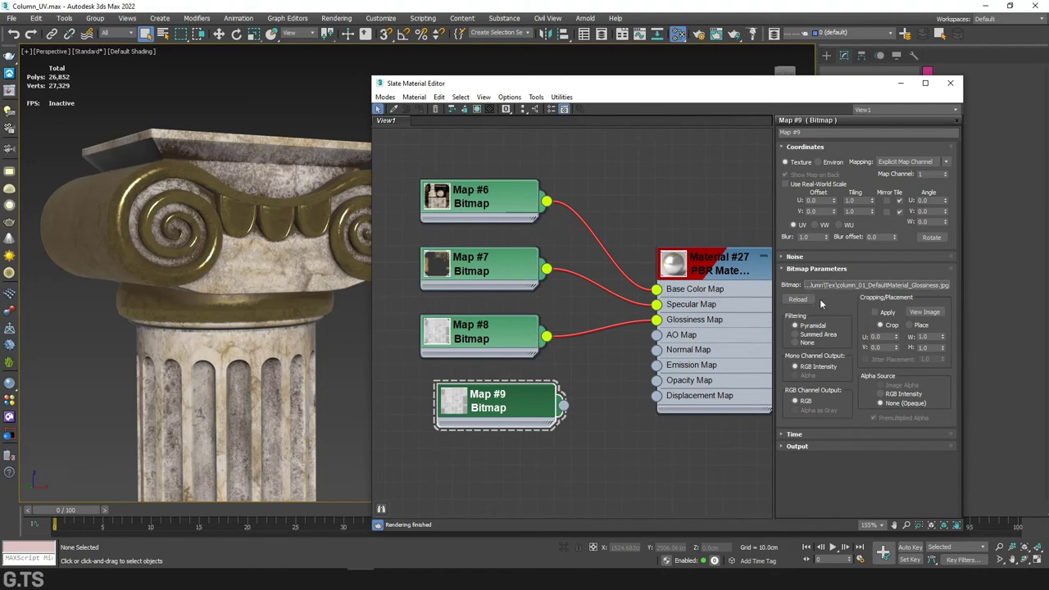
left_click(875, 285)
left_click(461, 205)
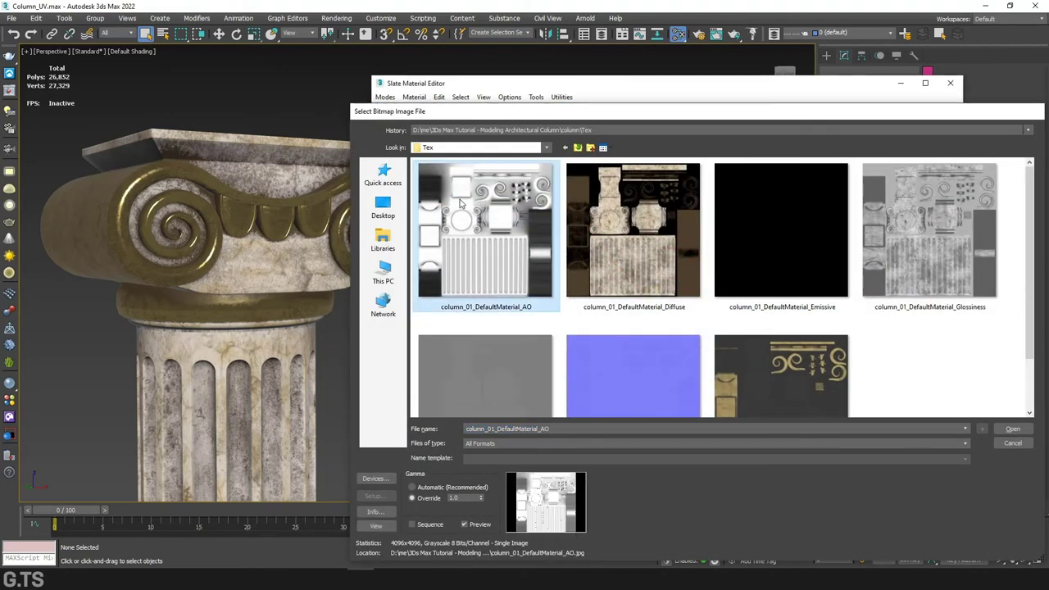
double_click(462, 204)
left_click_drag(564, 404, 656, 335)
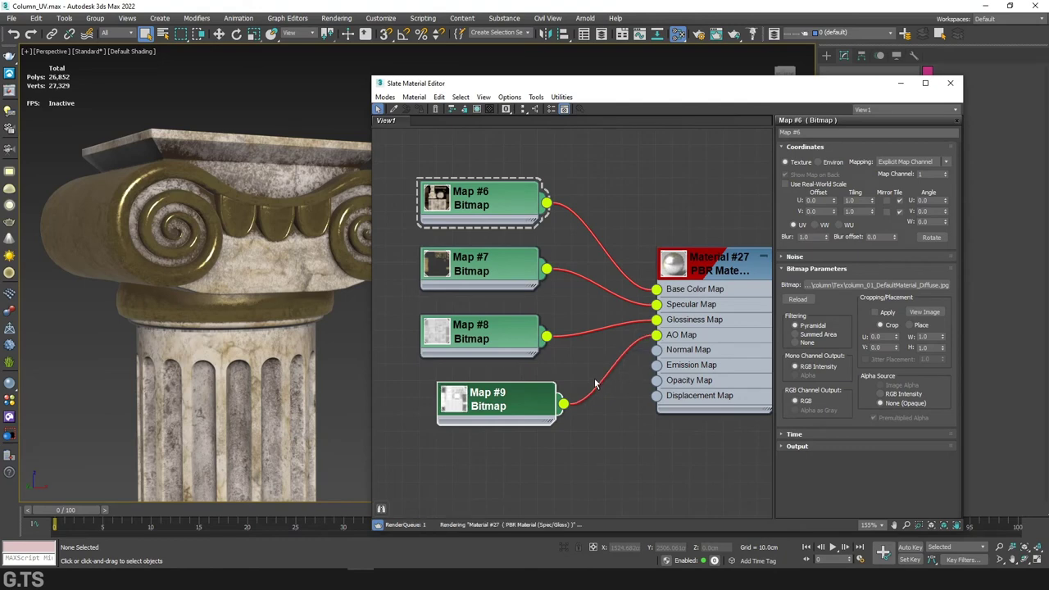
left_click_drag(525, 402, 507, 385)
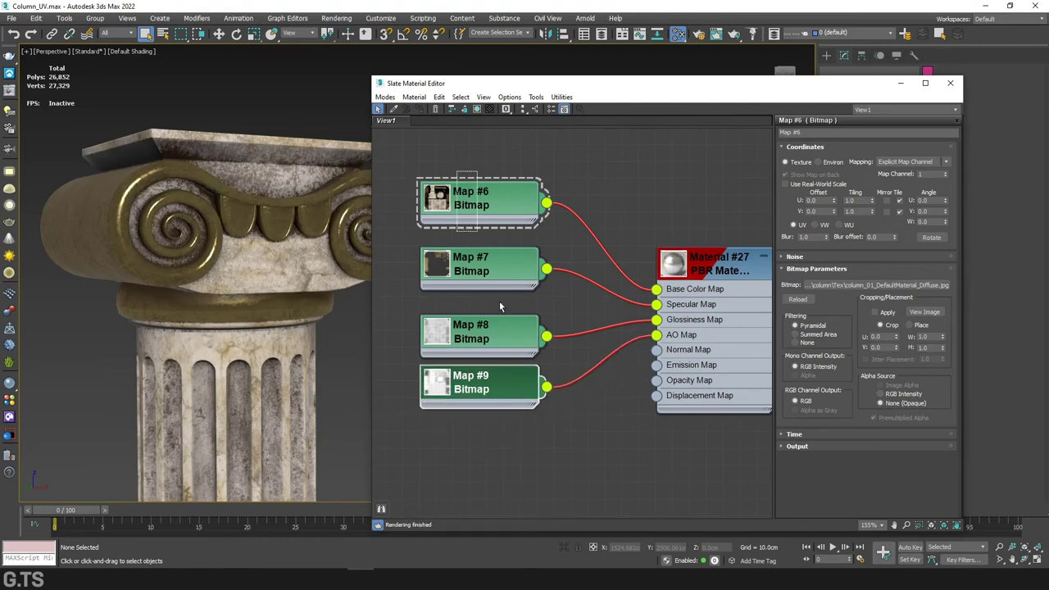
Add bitmap Map #10 with the Normal texture and connect it to the Normal Map input
left_click_drag(501, 307, 528, 433)
left_click_drag(492, 332, 492, 281)
left_click(499, 342)
left_click_drag(499, 342, 501, 407, "shift")
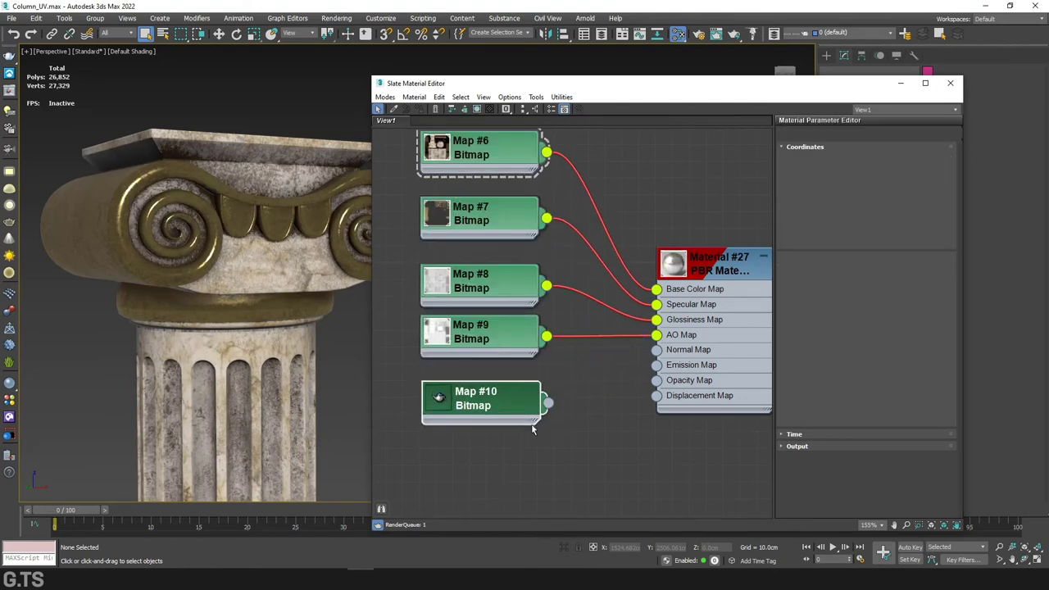
double_click(529, 420)
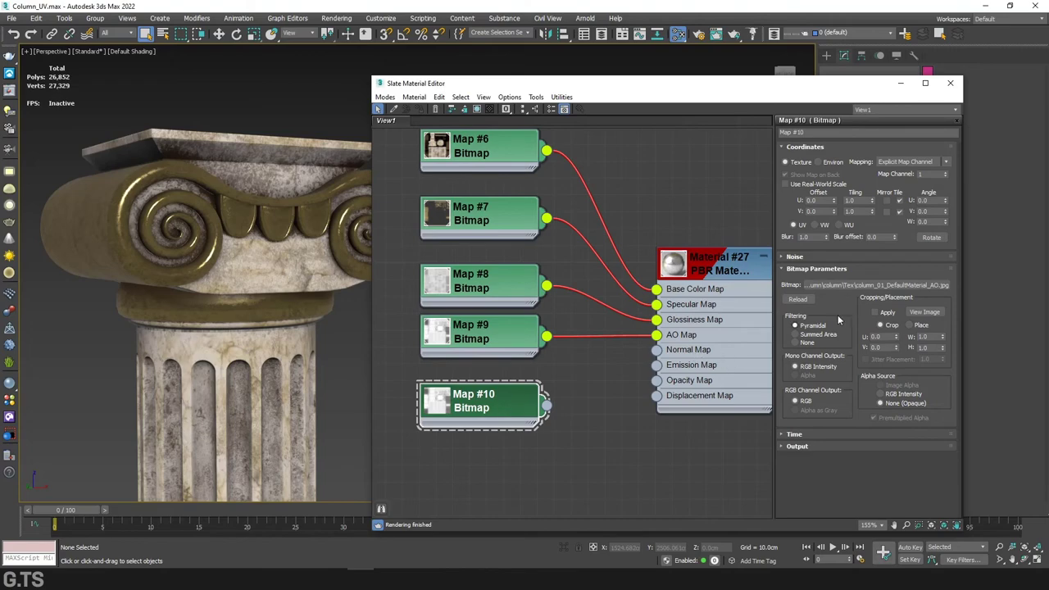
left_click(877, 284)
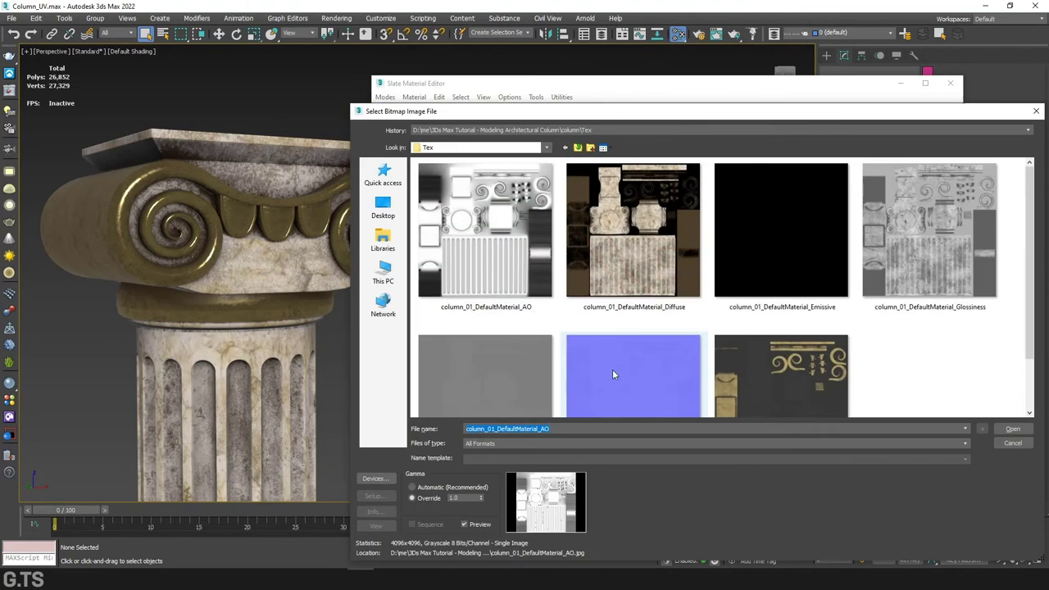
left_click(625, 372)
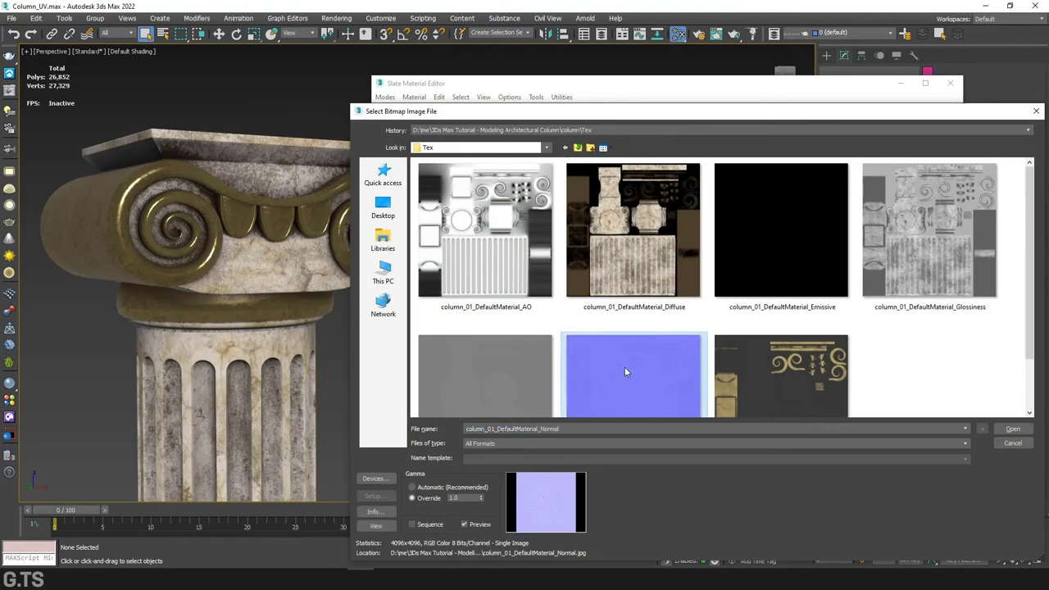
double_click(628, 354)
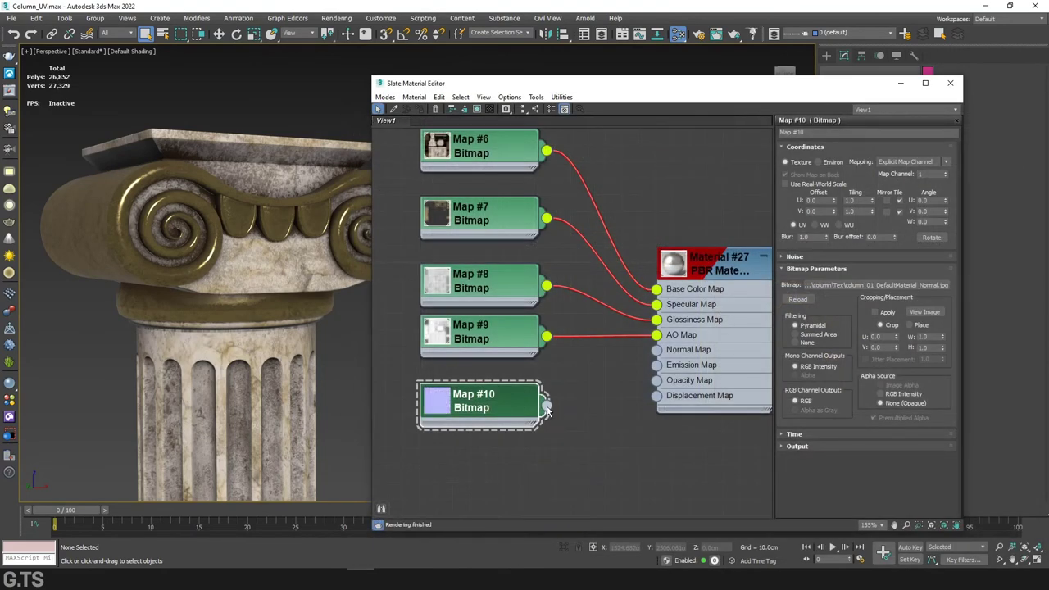
left_click_drag(548, 407, 657, 350)
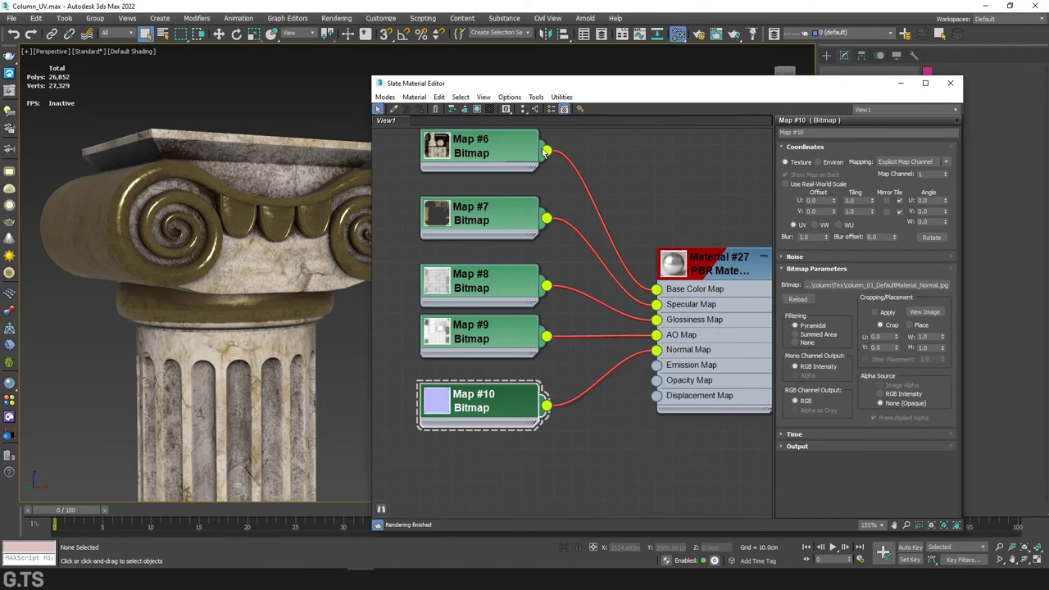
Add bitmap Map #11 with the height texture and connect it to the Displacement Map input
left_click_drag(693, 267, 693, 358)
middle_click_drag(574, 459, 569, 403)
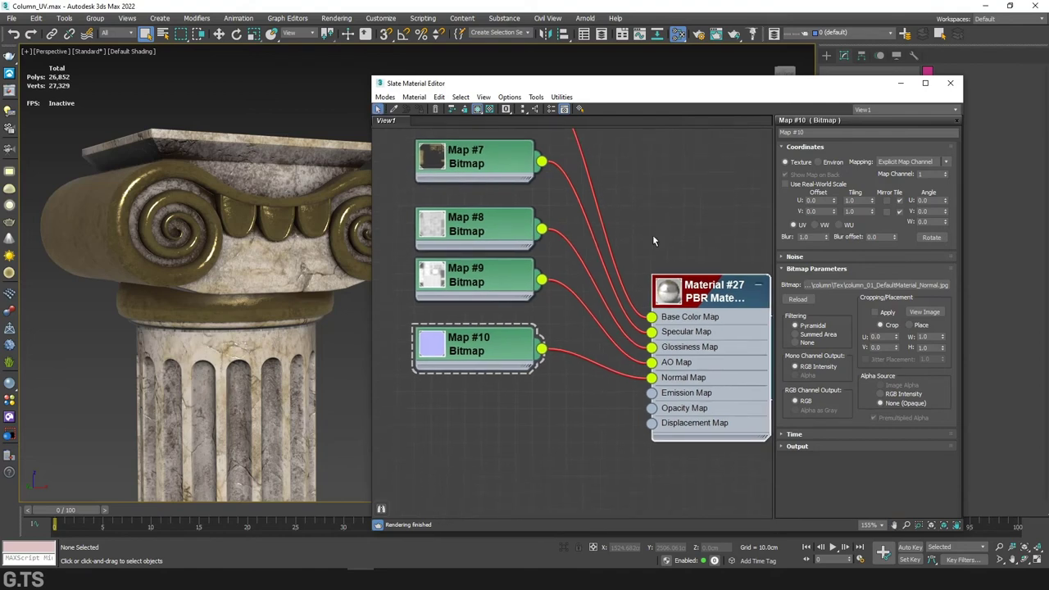
left_click_drag(483, 385, 506, 476, "shift")
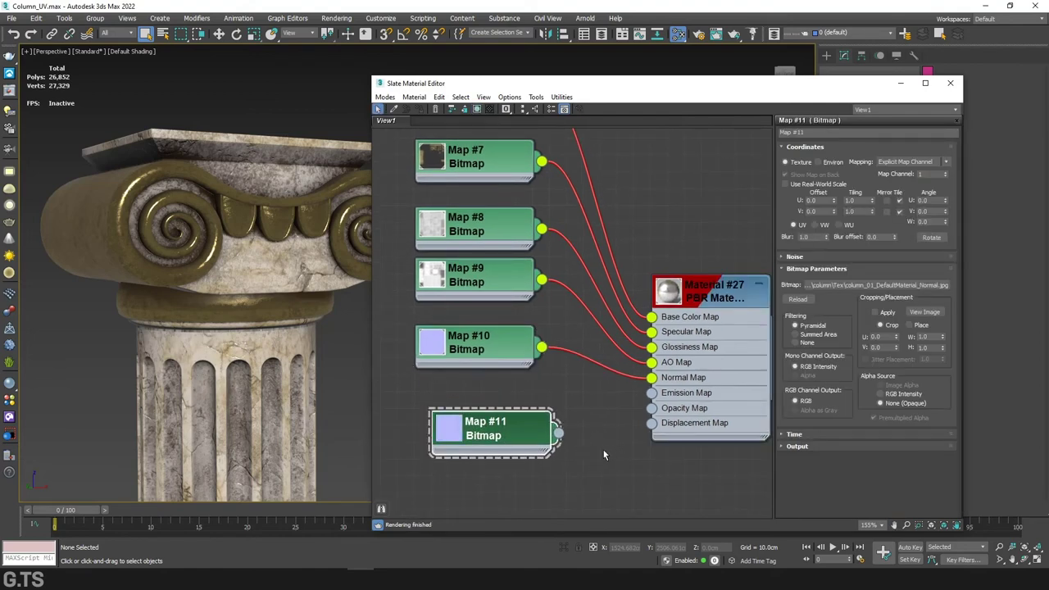
left_click(873, 285)
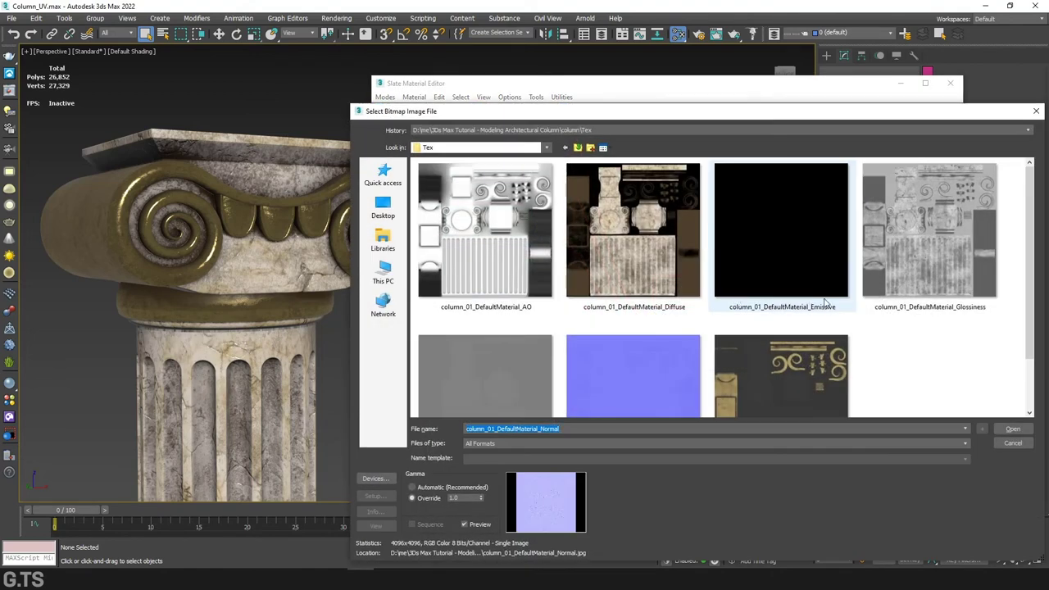
key("Return")
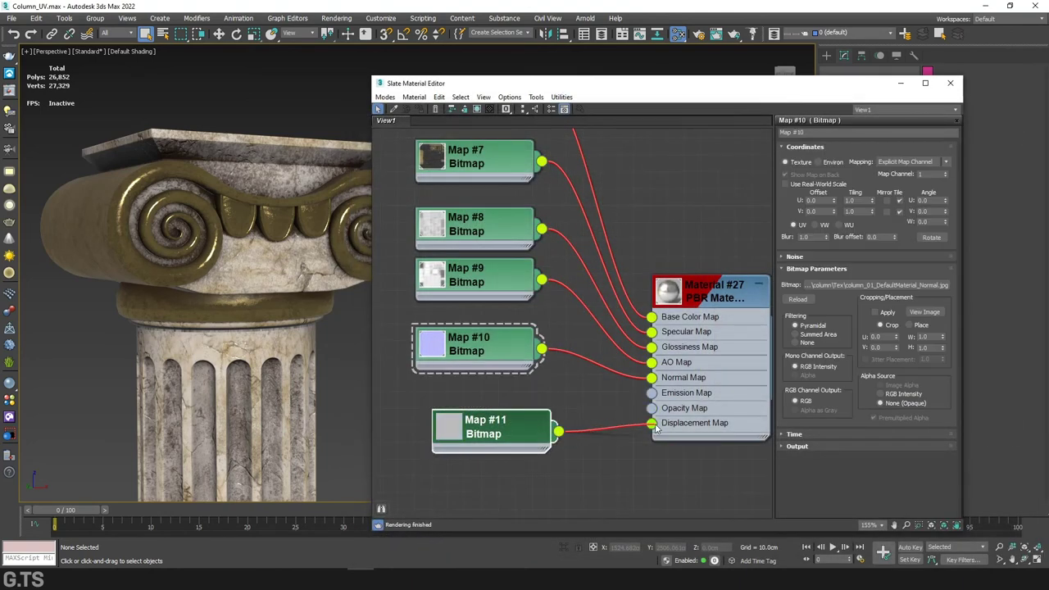
left_click_drag(620, 437, 652, 423)
Auto-arrange the material graph, set surface smoothness to Roughness, and close Slate
double_click(700, 313)
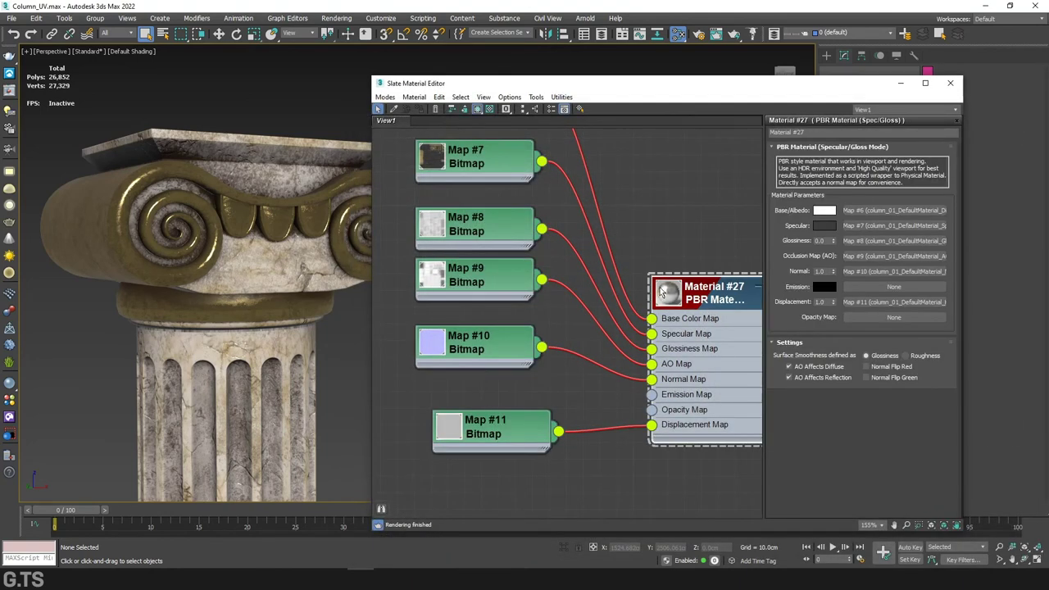
double_click(668, 294)
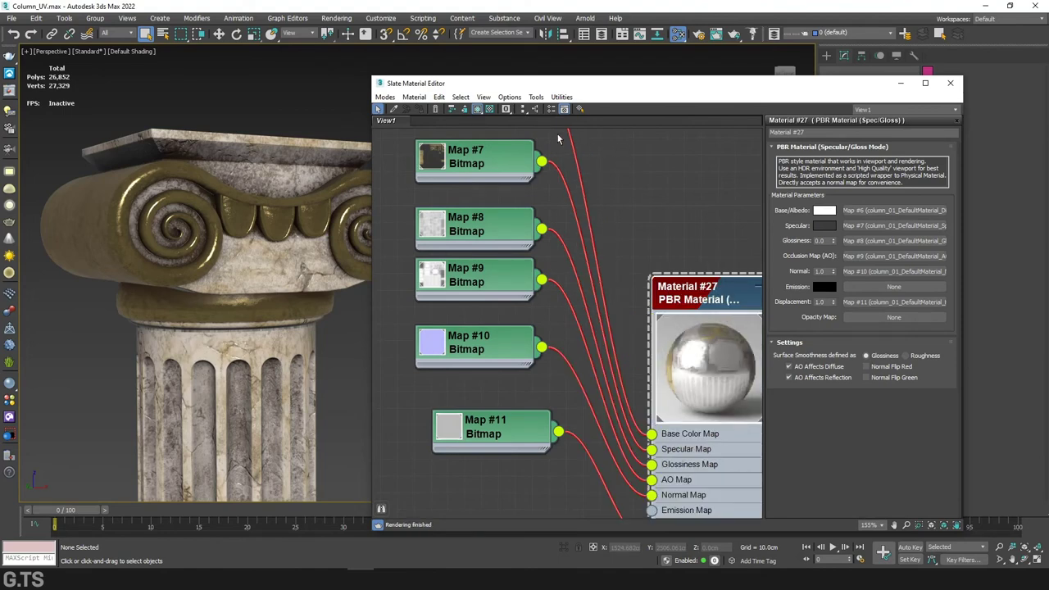
left_click(533, 111)
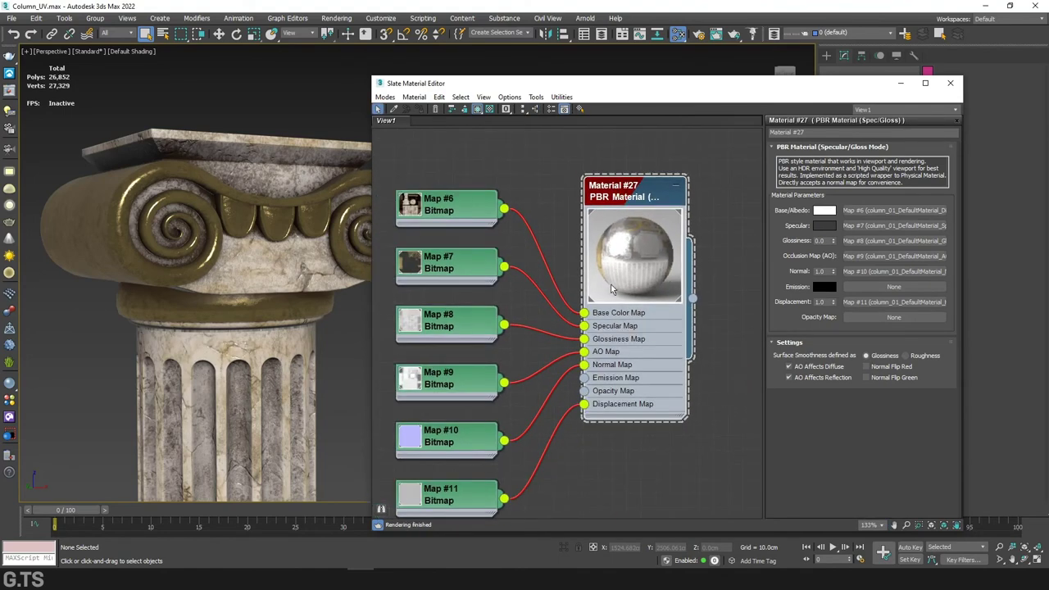
left_click(906, 356)
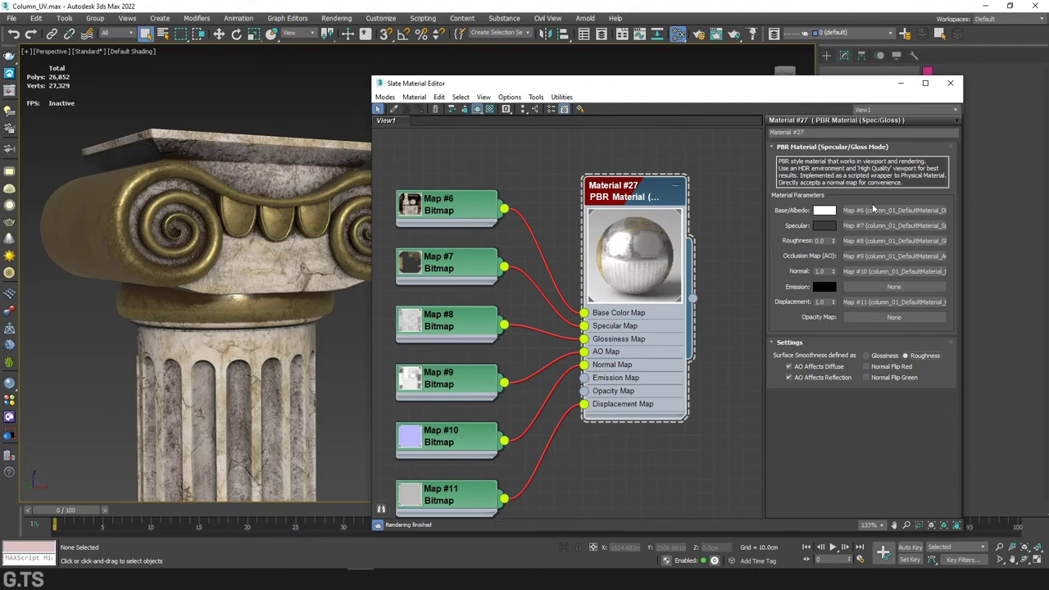
left_click(951, 84)
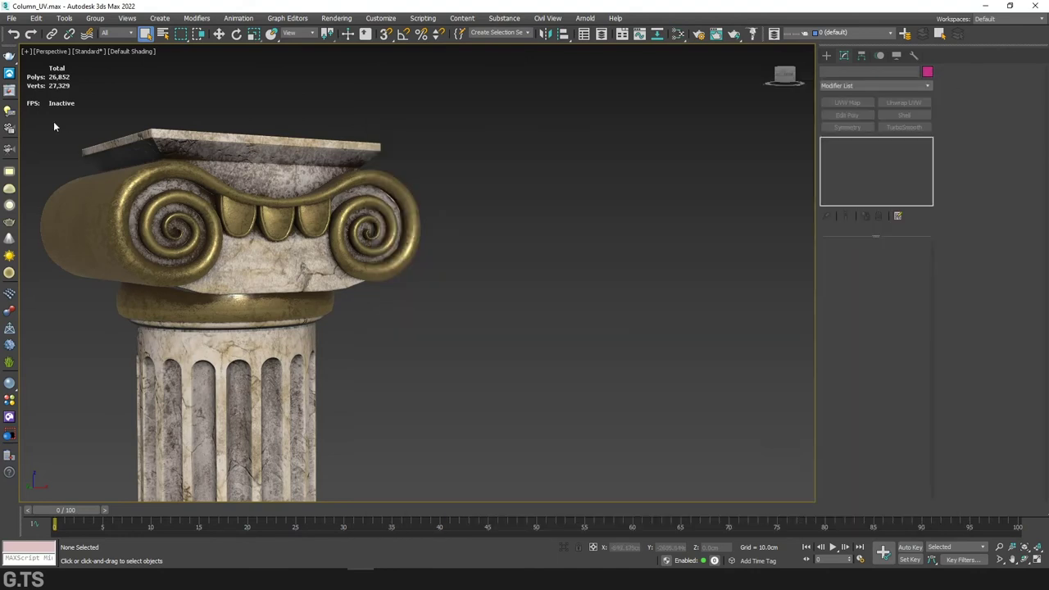
scroll(54, 126, "down", 2)
middle_click_drag(54, 126, 164, 139)
left_click(11, 18)
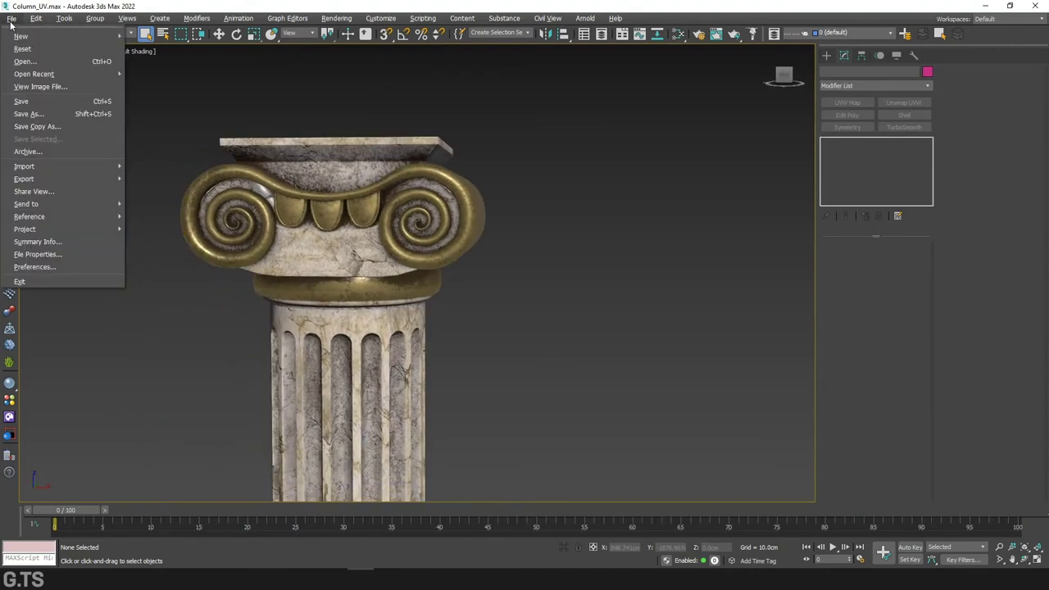
left_click(21, 101)
middle_click_drag(304, 219, 344, 205, "alt")
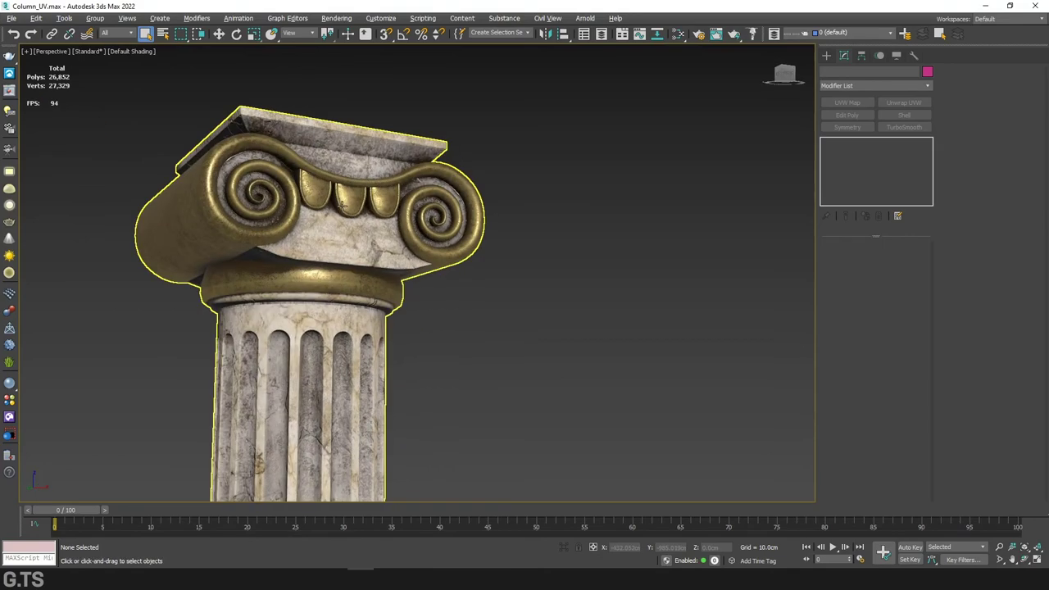
scroll(349, 209, "up", 4)
mouse_move(346, 213)
middle_mouse_down("alt")
mouse_move(523, 236)
mouse_move(474, 223)
mouse_move(572, 232)
mouse_move(581, 219)
mouse_move(558, 254)
mouse_move(714, 202)
mouse_move(581, 265)
mouse_move(582, 309)
mouse_move(568, 240)
middle_mouse_up("alt")
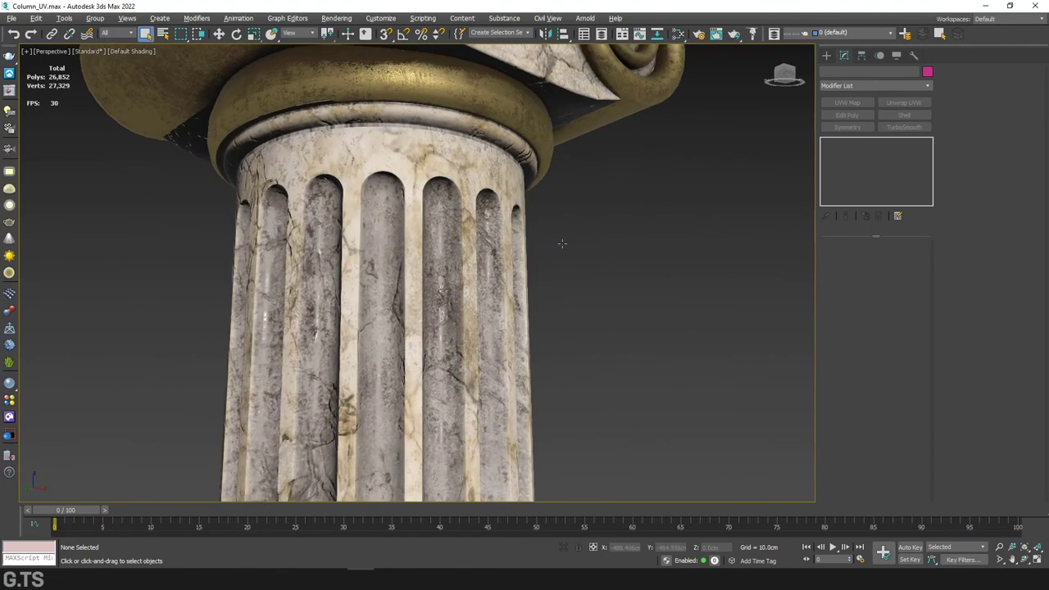
mouse_move(402, 192)
middle_mouse_down()
mouse_move(462, 128)
mouse_move(464, 185)
mouse_move(503, 311)
mouse_move(417, 253)
mouse_move(414, 327)
mouse_move(448, 312)
mouse_move(433, 311)
mouse_move(567, 271)
mouse_move(532, 265)
mouse_move(661, 235)
mouse_move(628, 227)
mouse_move(645, 248)
mouse_move(626, 252)
middle_mouse_up()
scroll(548, 394, "up", 3)
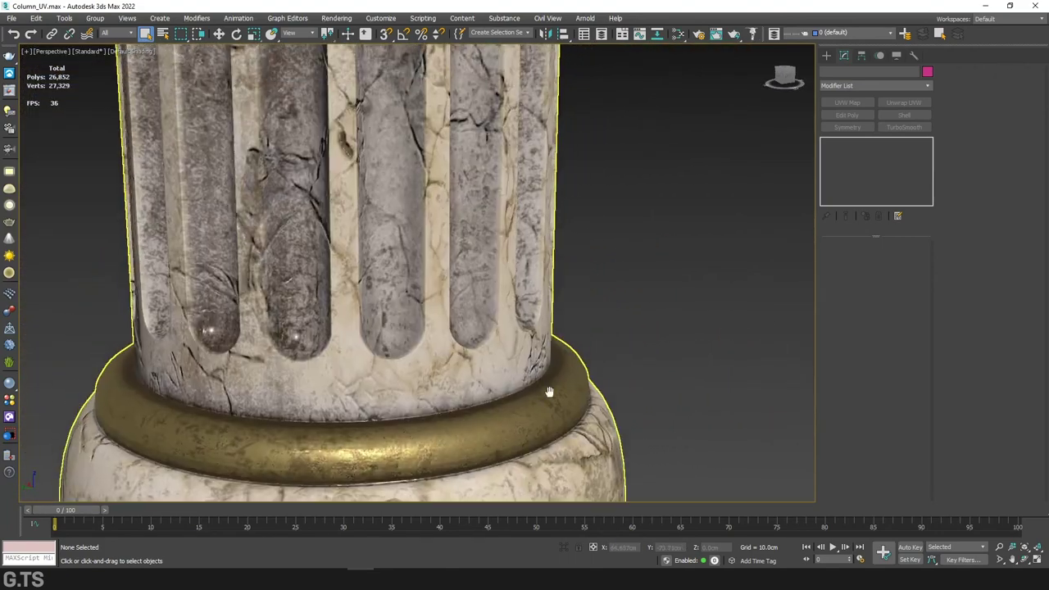
scroll(508, 188, "up", 3)
scroll(519, 181, "up", 1)
scroll(519, 180, "down", 2)
scroll(517, 173, "down", 1)
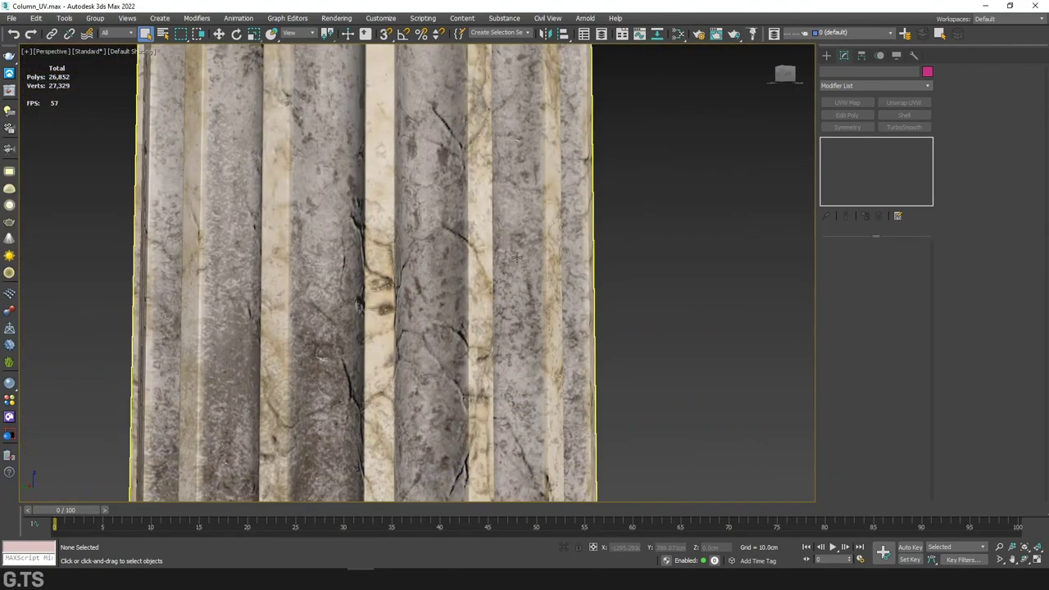
scroll(513, 164, "down", 2)
scroll(509, 159, "down", 2)
mouse_move(509, 159)
middle_mouse_down()
mouse_move(508, 295)
mouse_move(545, 291)
mouse_move(532, 303)
mouse_move(589, 285)
mouse_move(736, 283)
middle_mouse_up()
key("z")
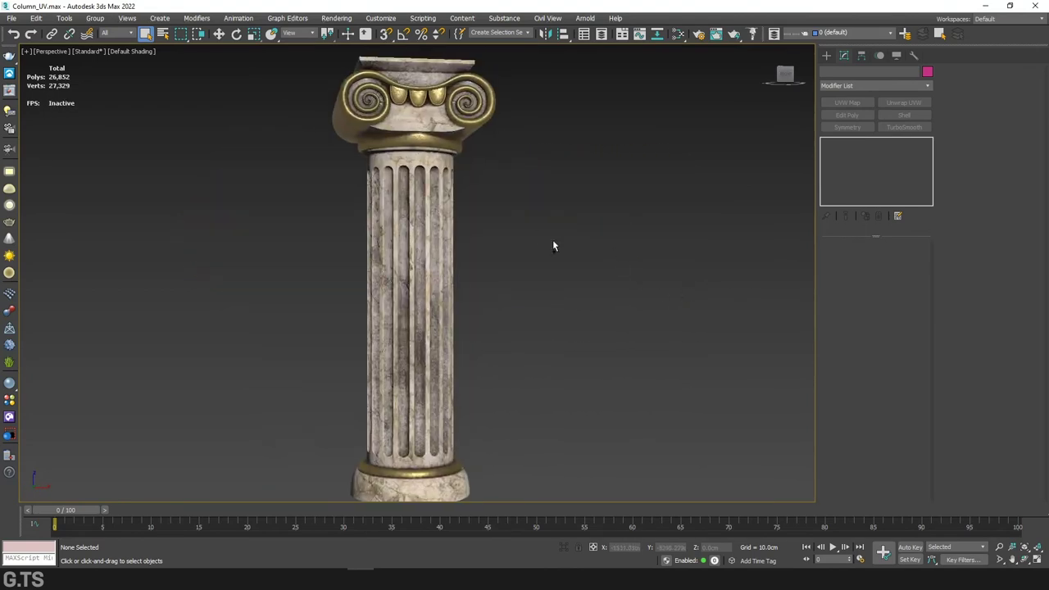
mouse_move(537, 229)
middle_mouse_down("alt")
mouse_move(370, 262)
mouse_move(382, 267)
mouse_move(344, 243)
middle_mouse_up("alt")
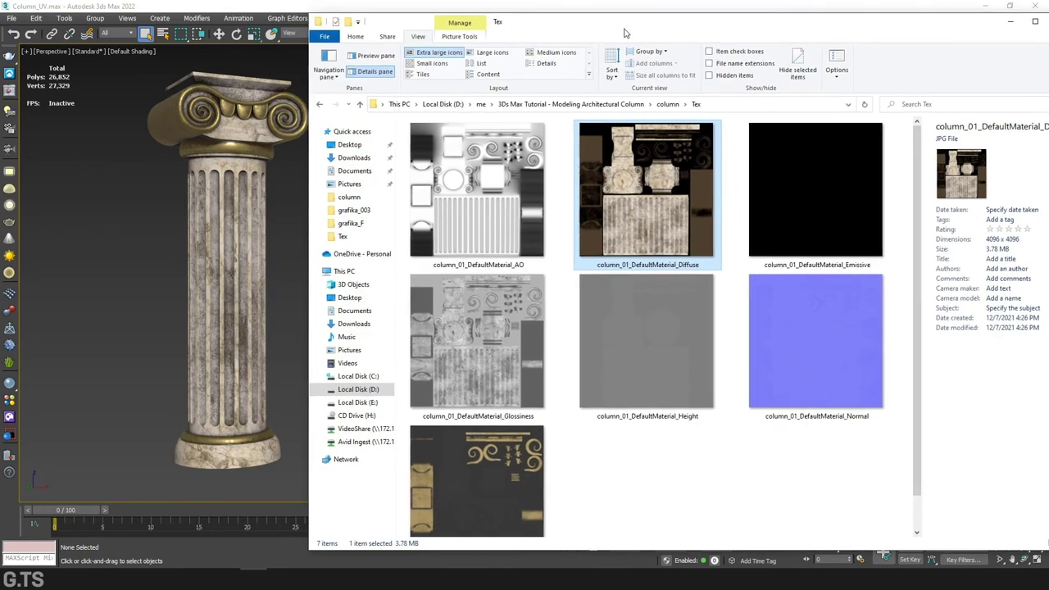
left_click(1043, 25)
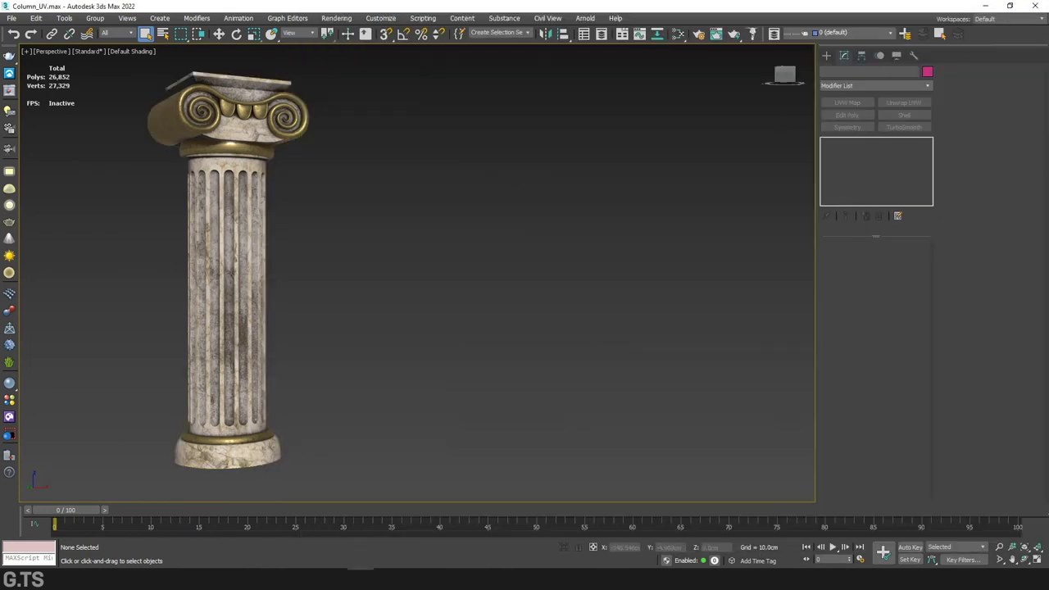